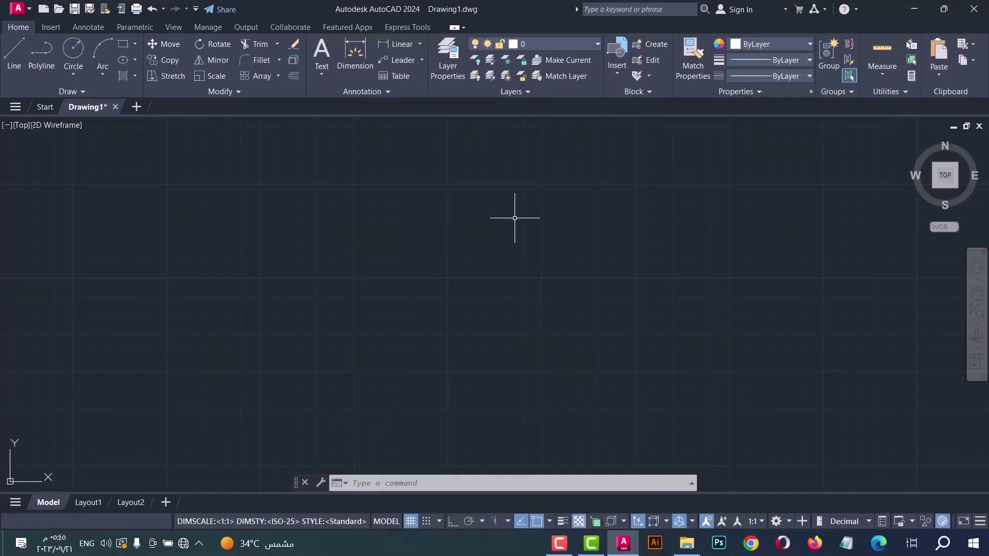
Step: Set the Drawing Units insertion scale to Centimeters with the UN command
text(un)
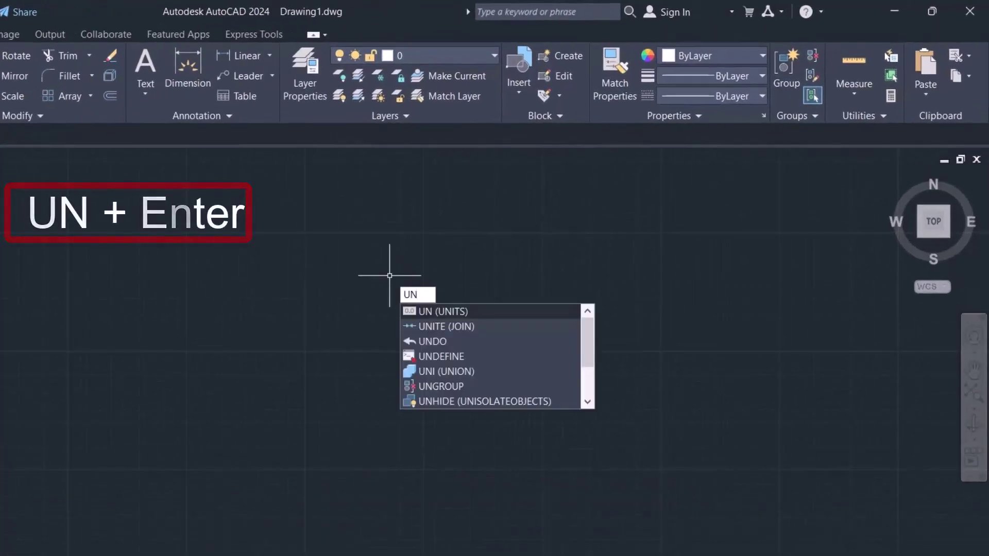
key(Return)
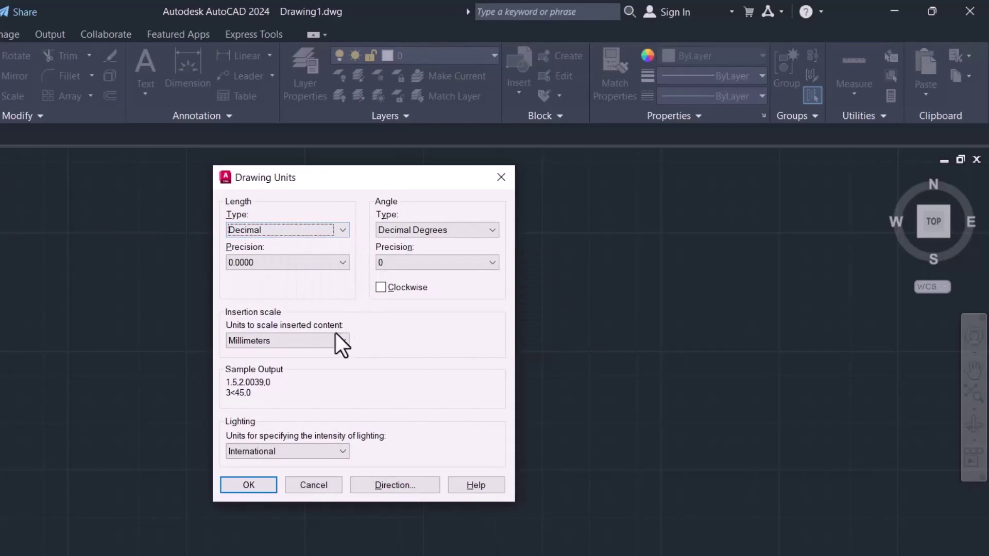
click(335, 344)
click(290, 414)
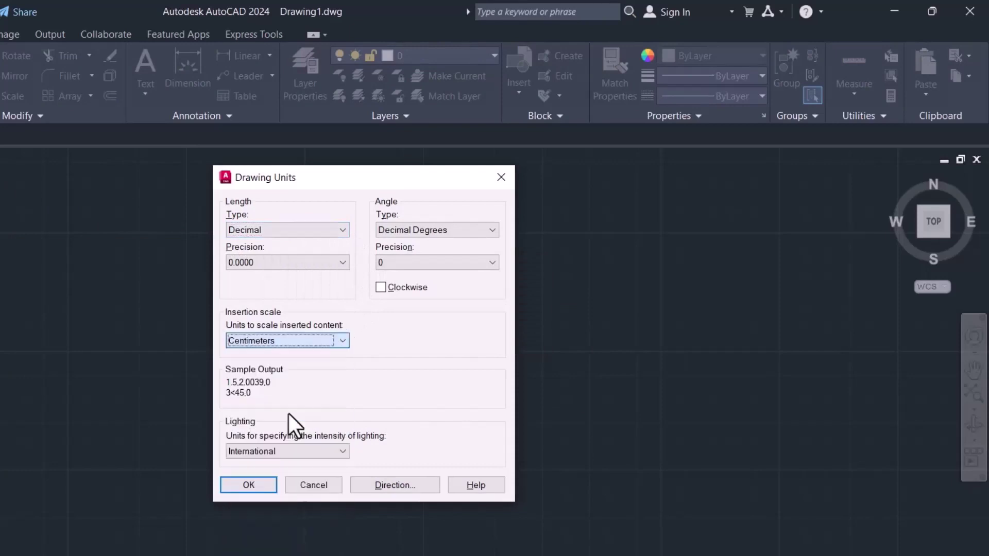
click(248, 485)
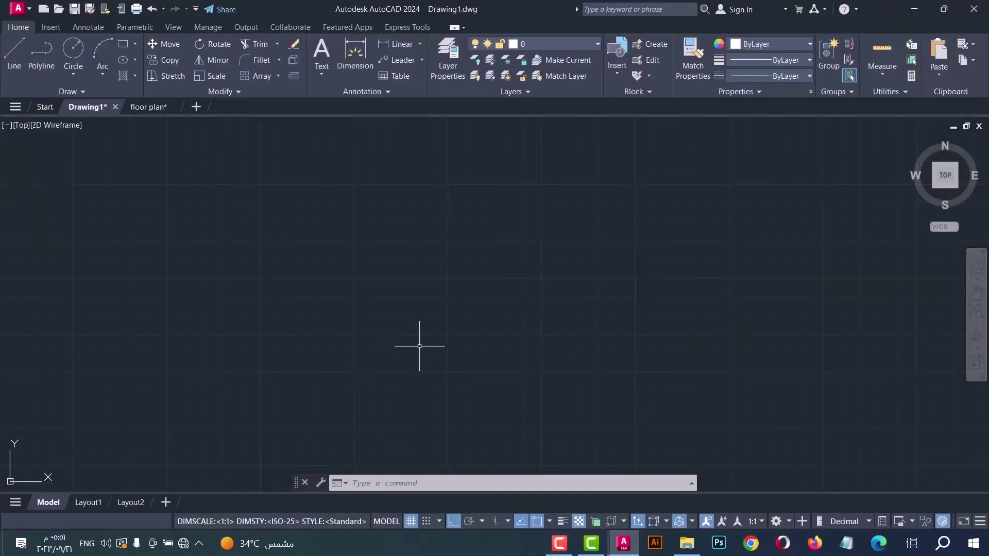
Step: Start a line at the outline's first corner with Ortho turned on
click(11, 62)
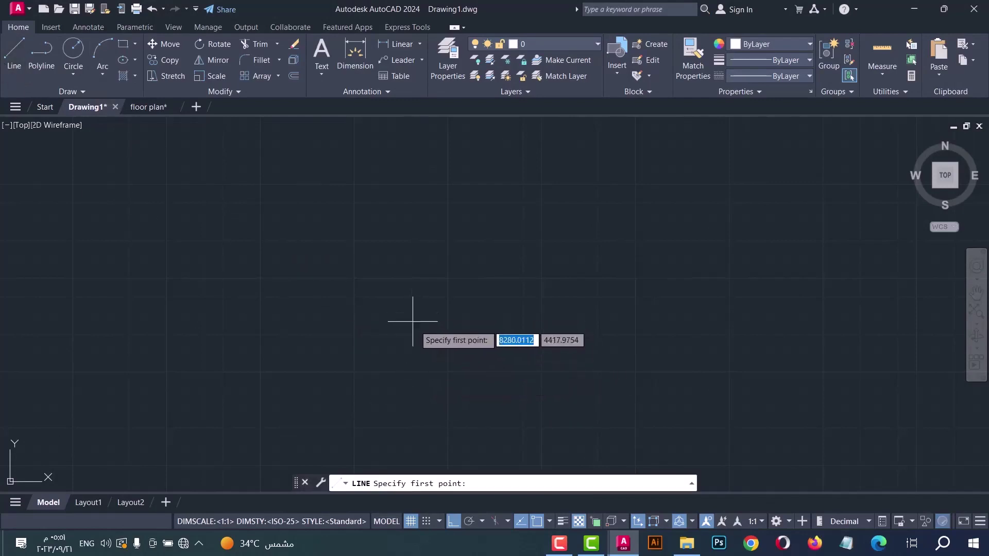
key(Escape)
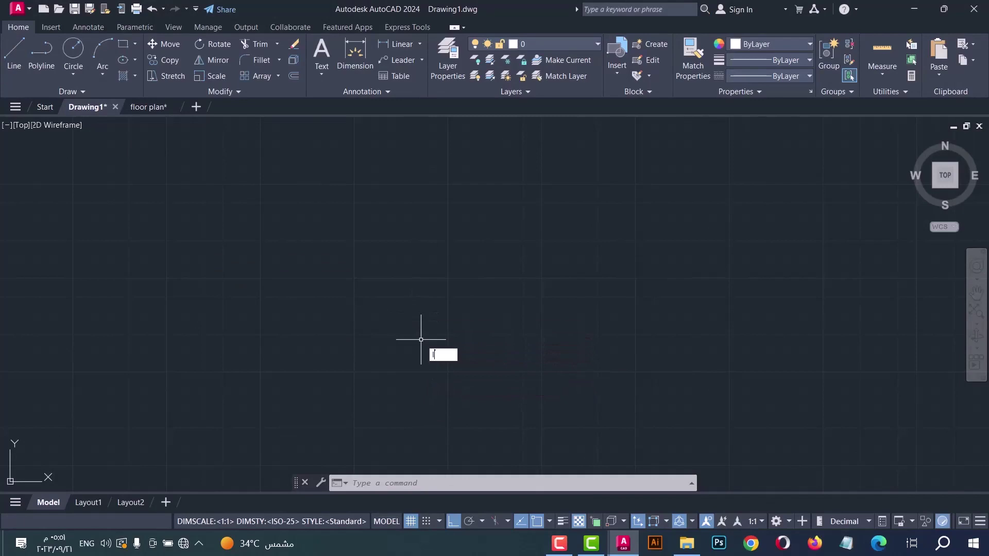
text(L)
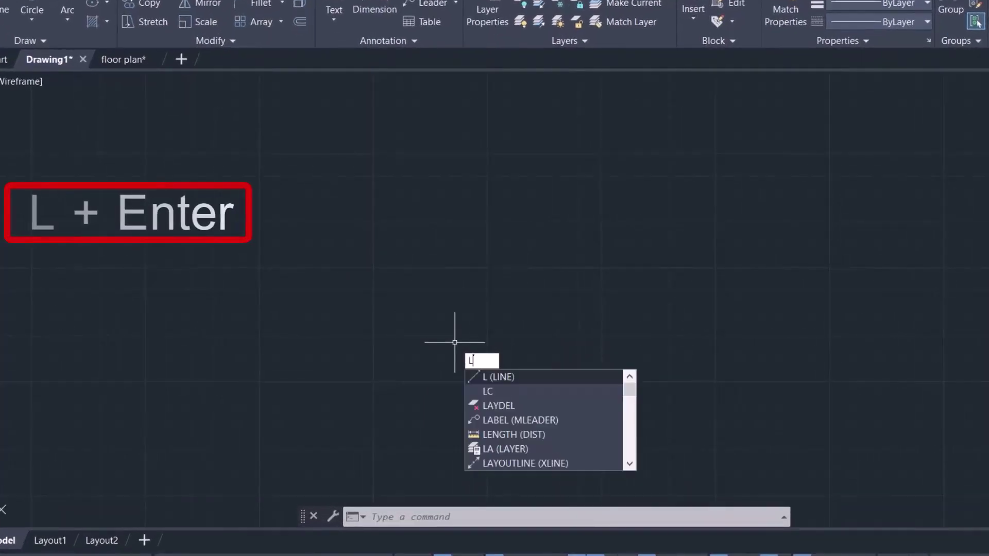
key(Return)
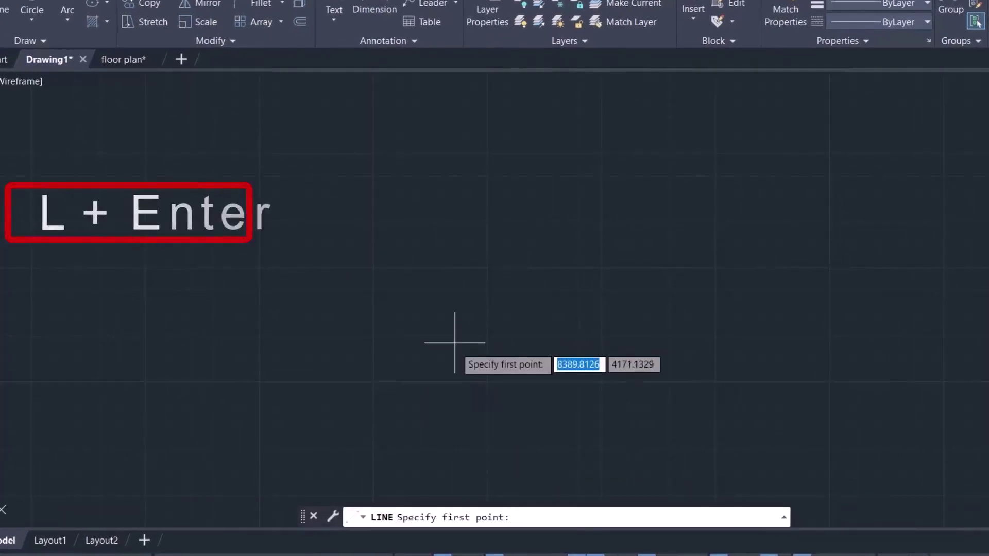
click(458, 389)
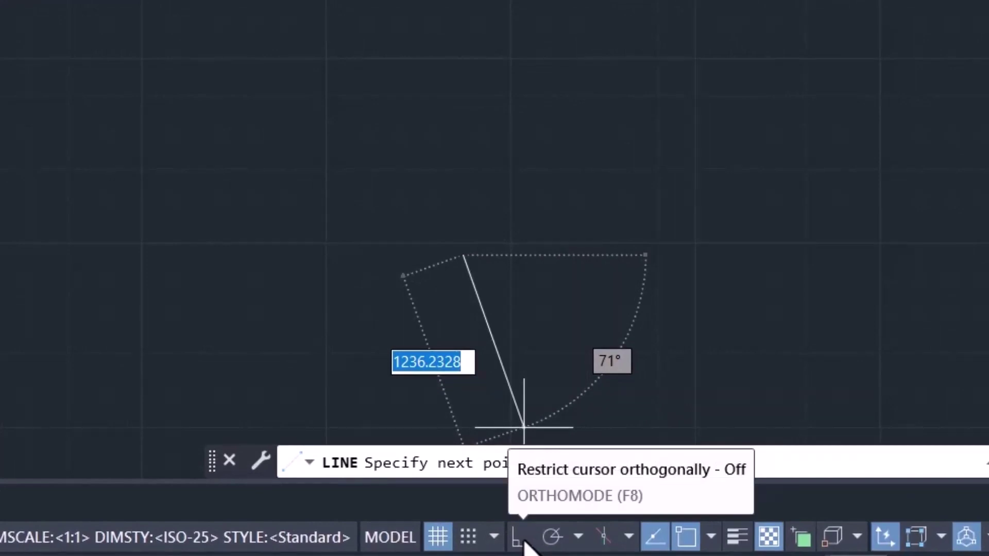
key(F8)
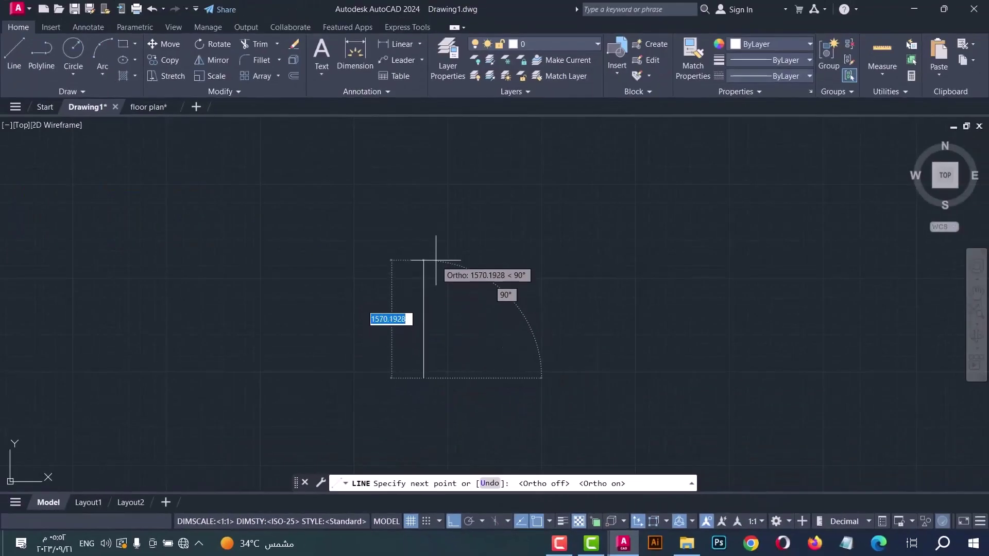
Step: Draw wall lines 1030 up, 660 right, 160 down and 500 right
text(1030)
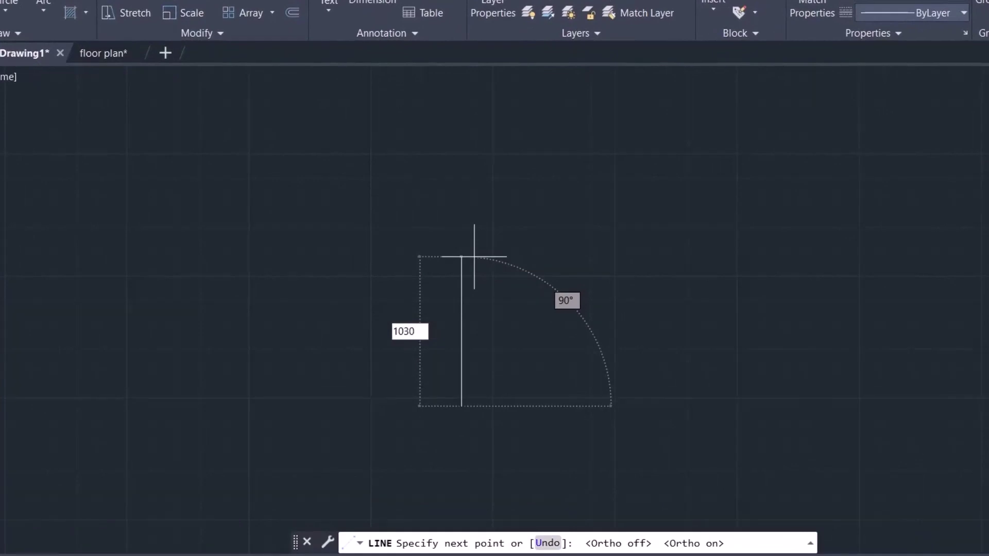
key(Return)
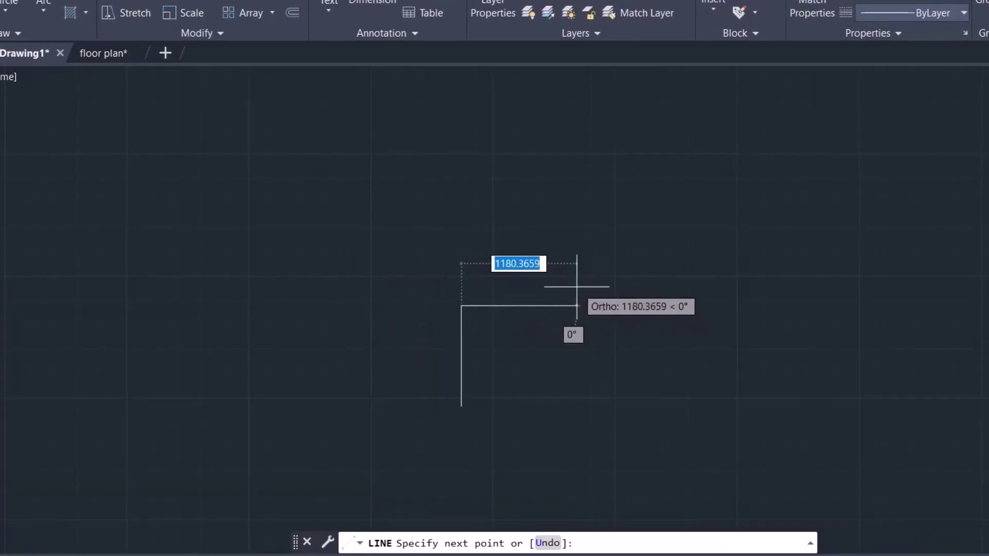
text(660)
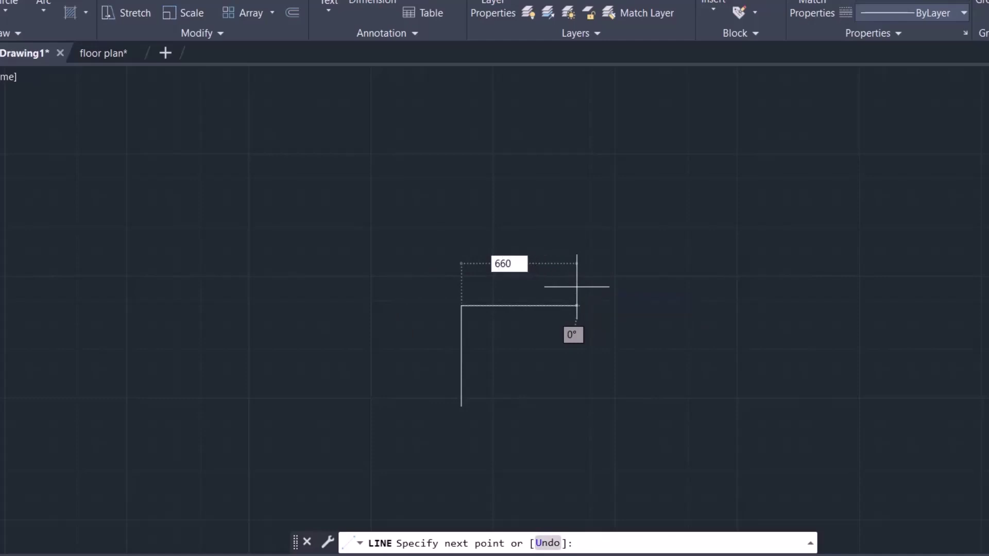
key(Return)
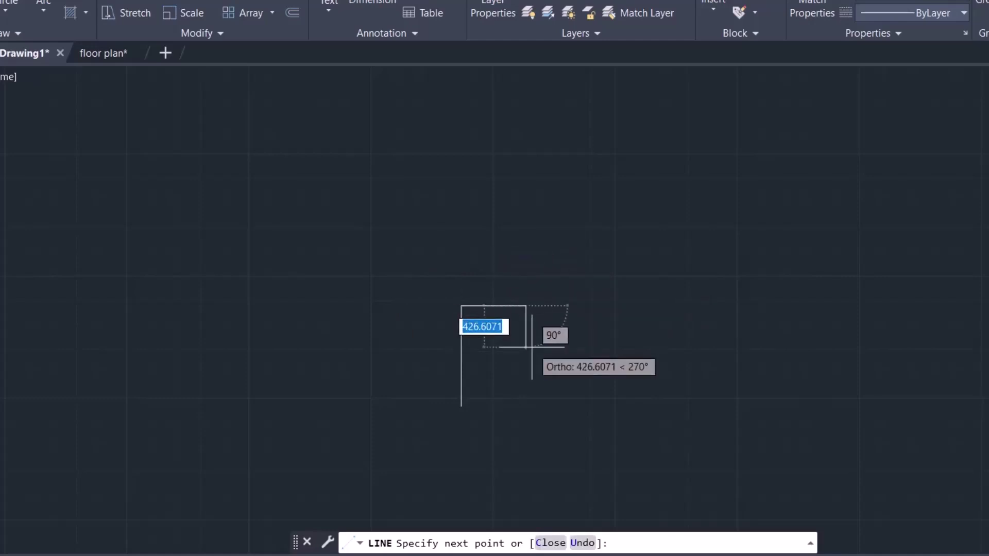
text(160)
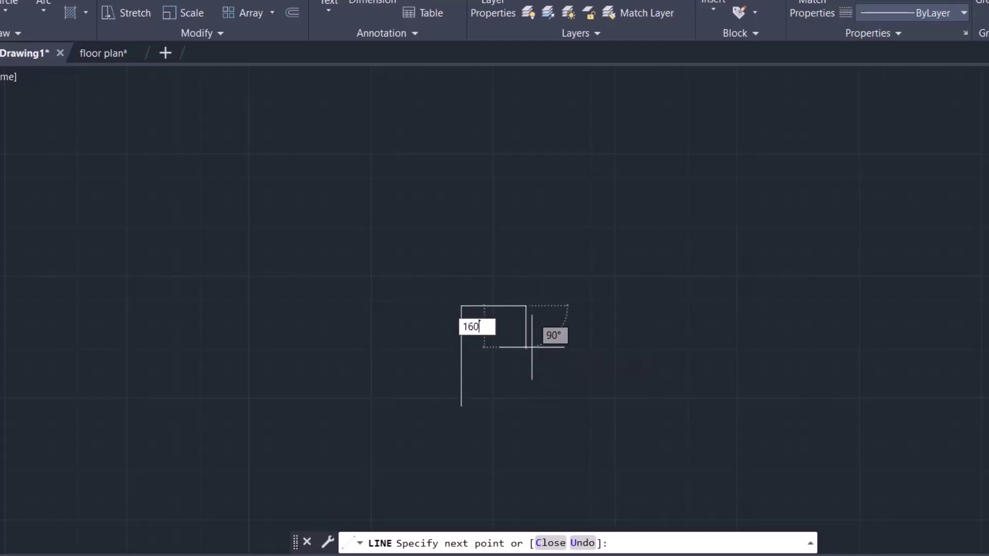
key(Return)
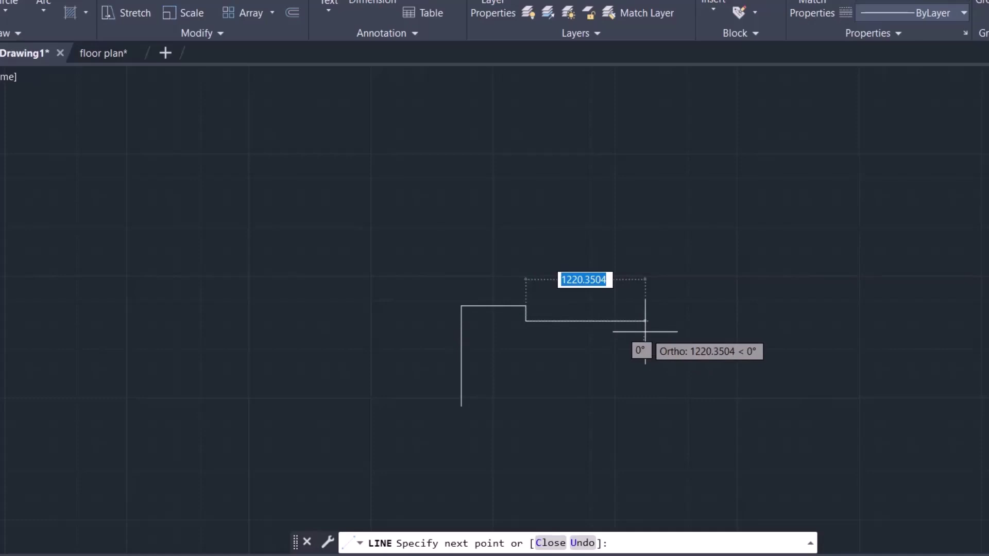
text(500)
key(Return)
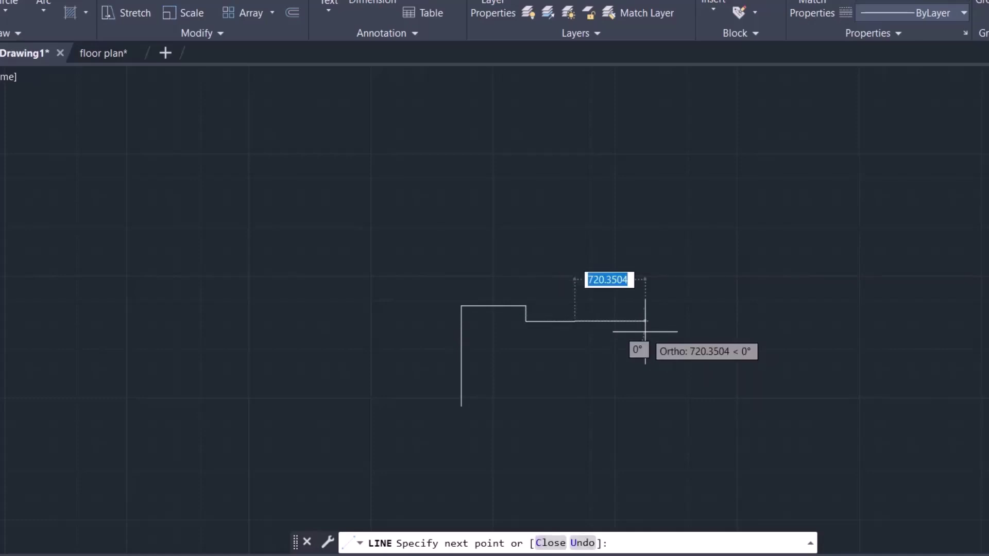
Step: Continue the outline with 720 down, 350 left and 250 down
scroll(555, 396, up, 3)
scroll(561, 381, up, 2)
scroll(568, 390, down, 2)
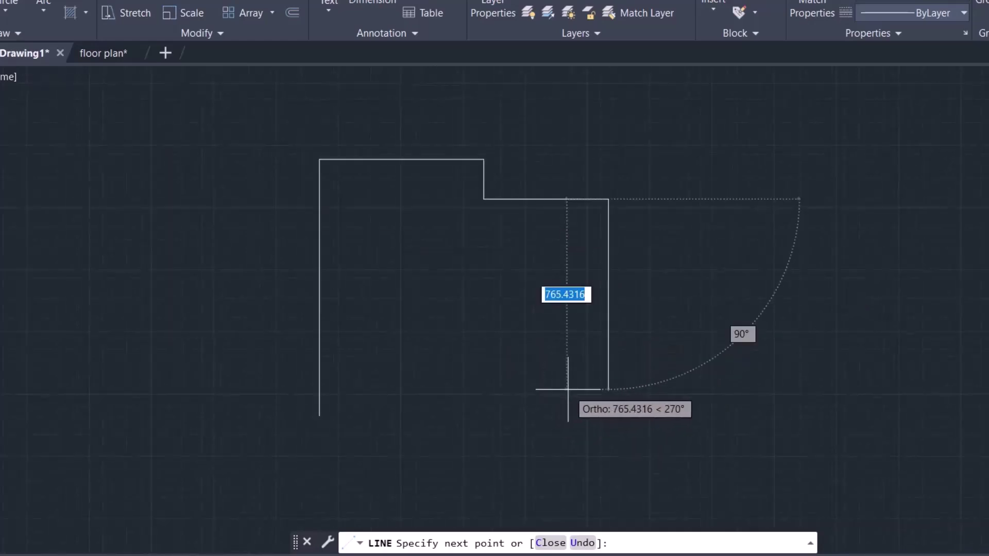
text(720)
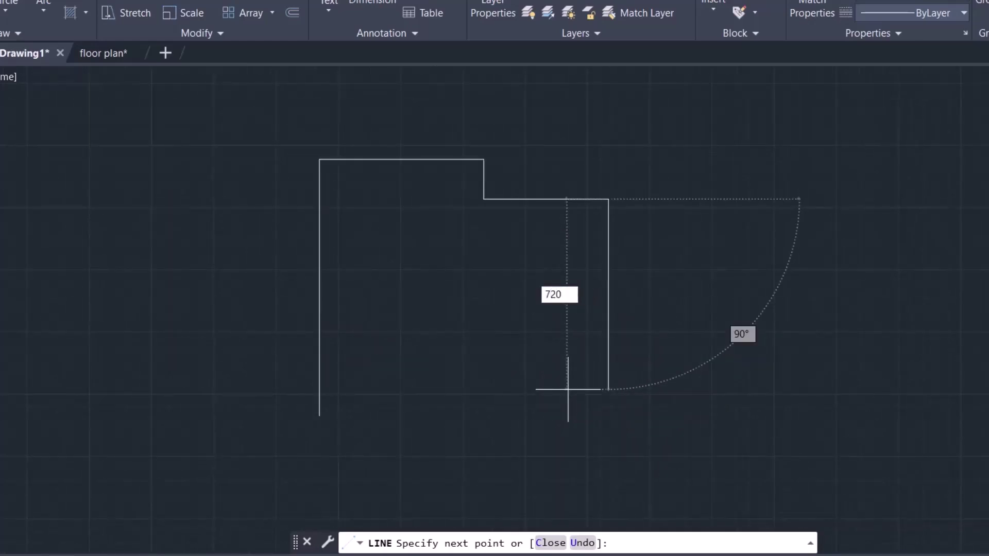
key(Return)
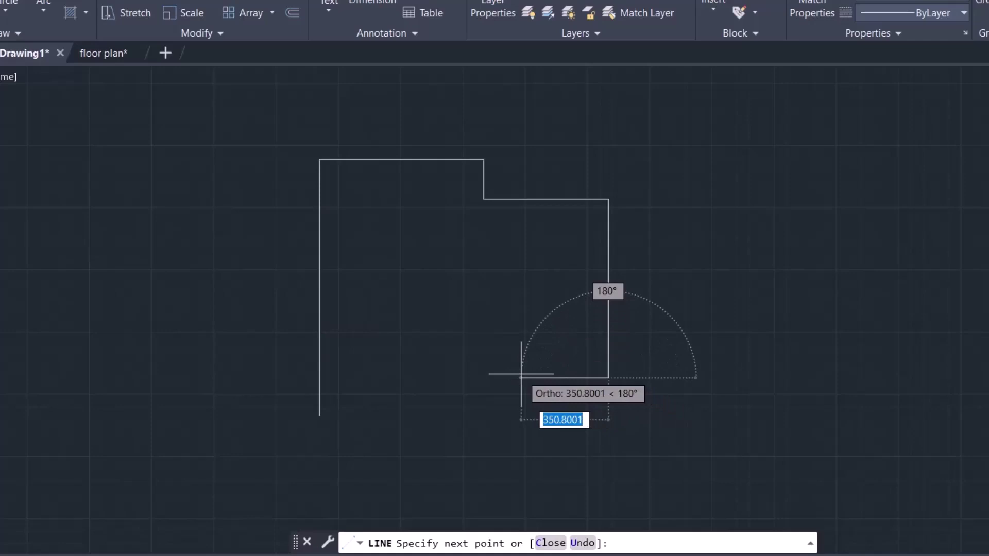
text(350)
key(Return)
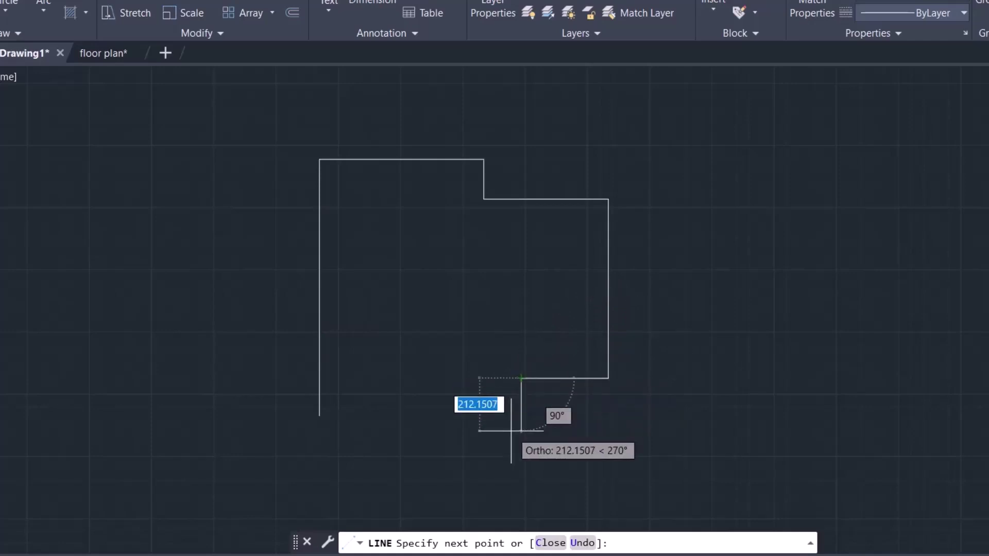
key(BackSpace)
key(Return)
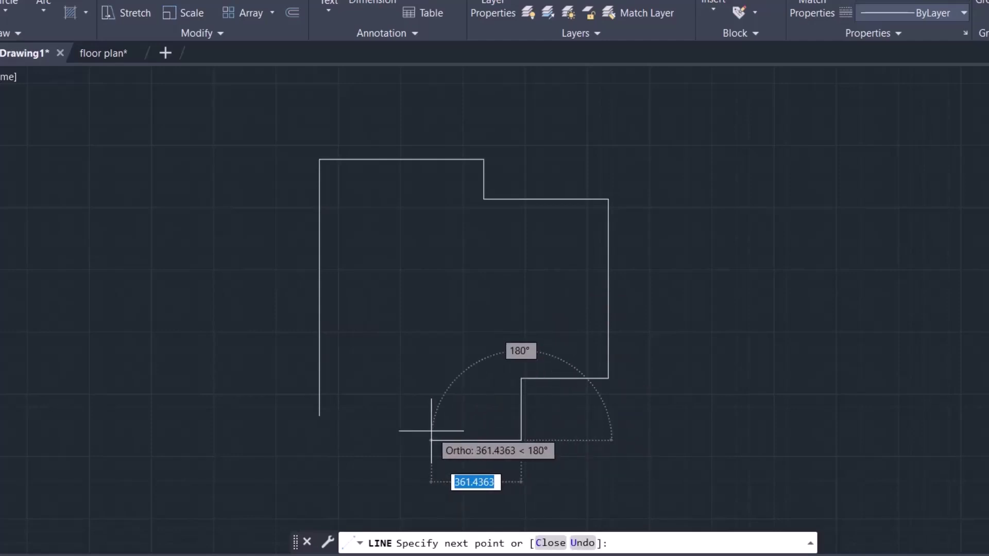
Step: Add 420 left and 100 up, then close the outline back to its start
text(420)
key(Return)
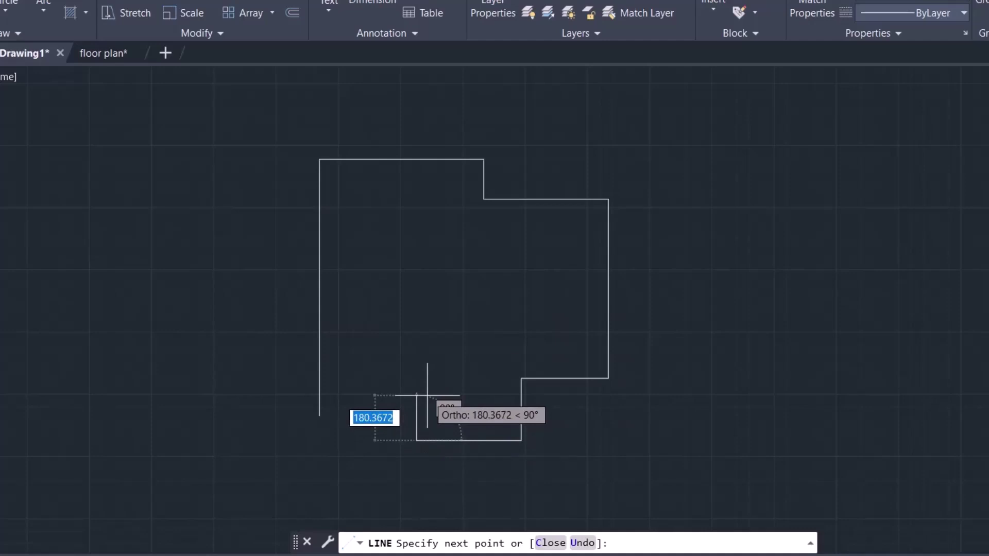
text(100)
key(Return)
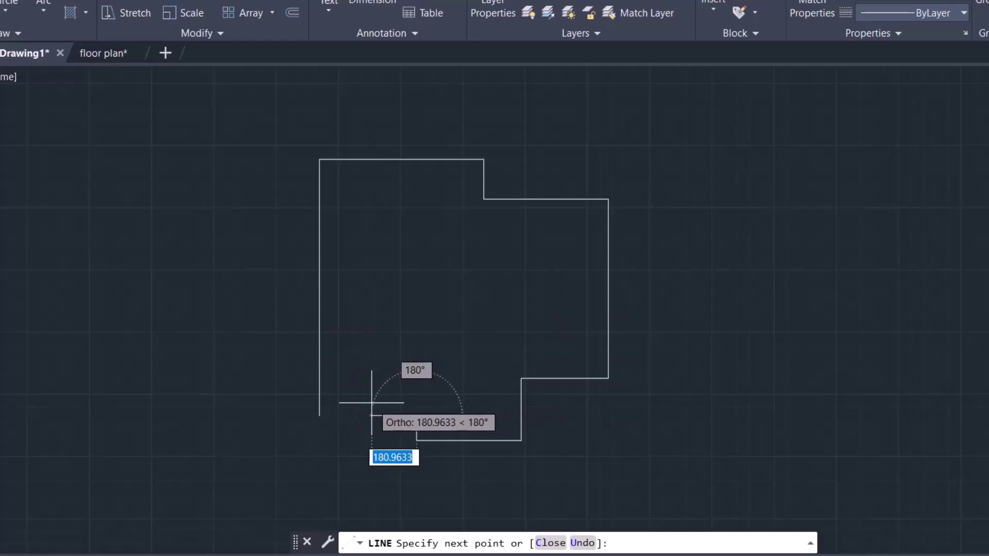
text(c)
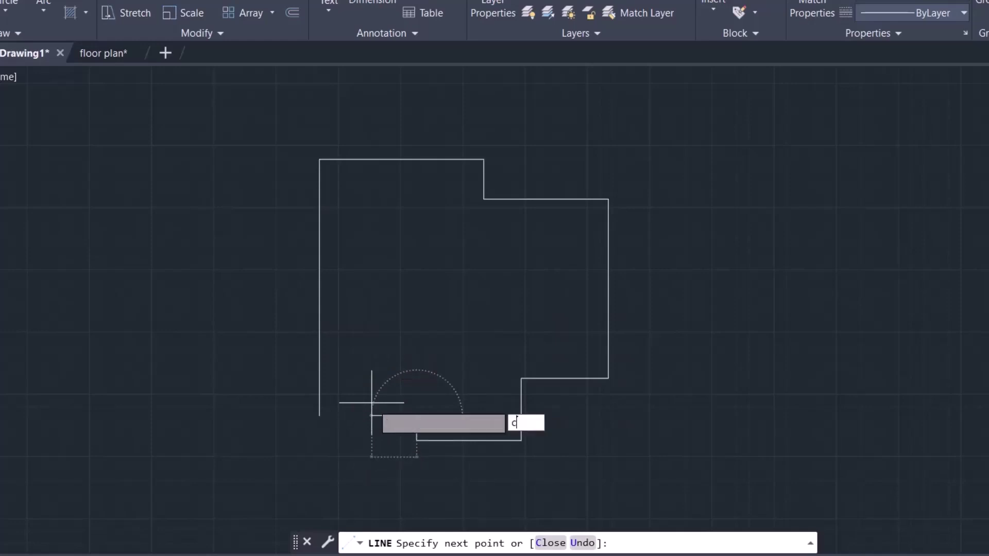
key(Return)
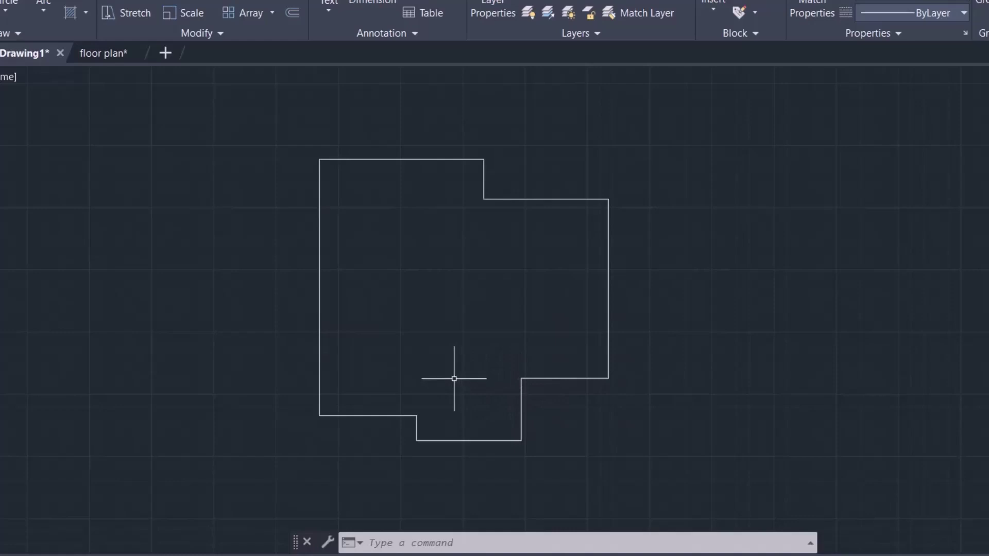
Step: Draw a partition from the outline's inner corner down and across to the left wall
key(Return)
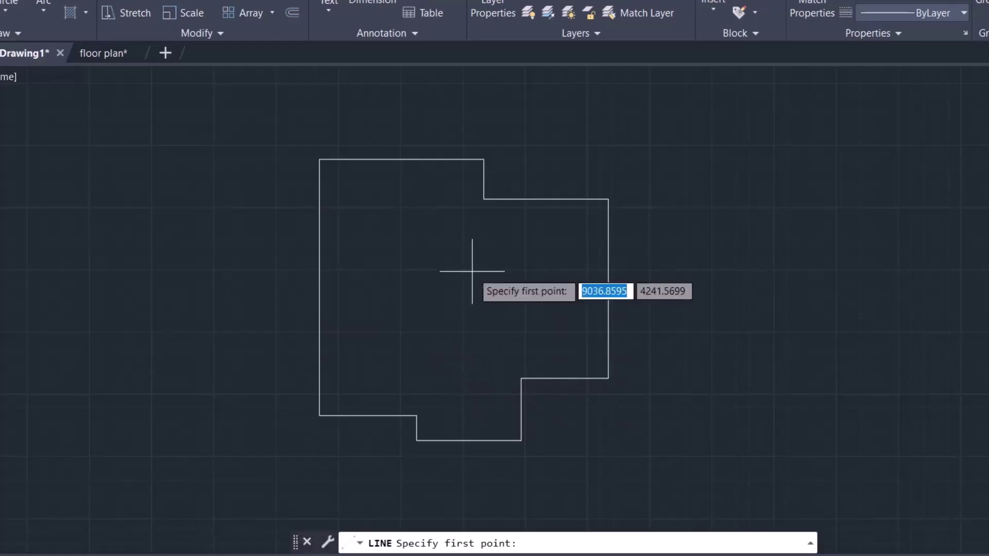
click(484, 198)
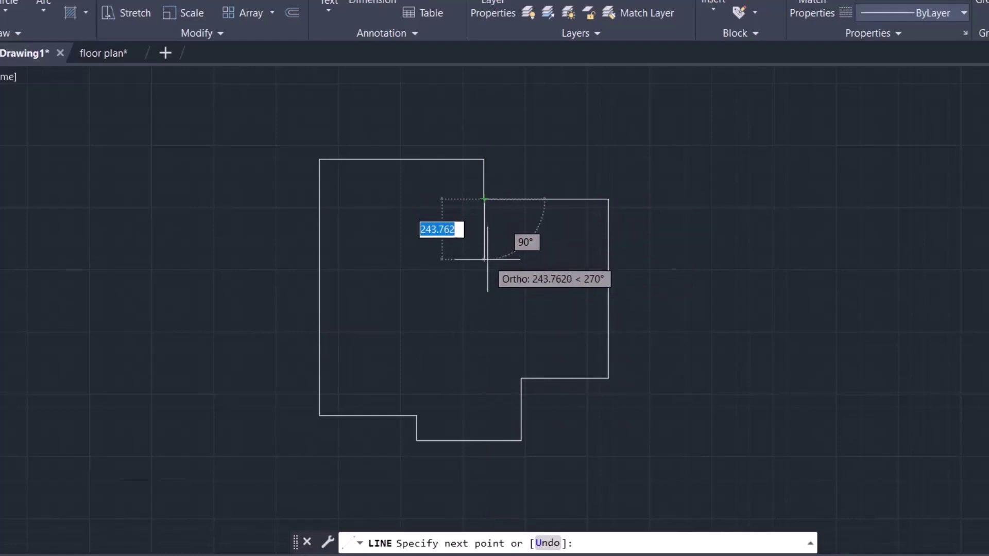
text(250)
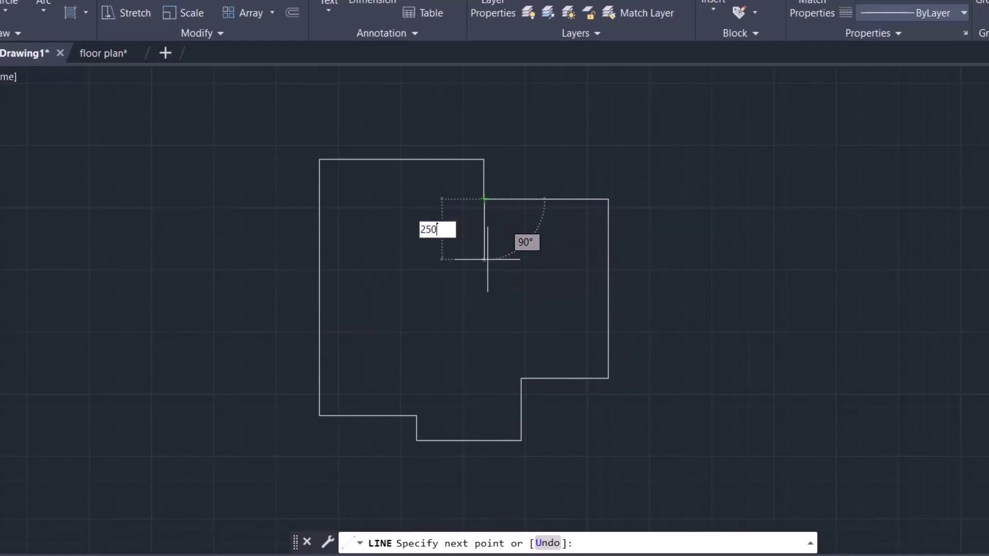
key(Return)
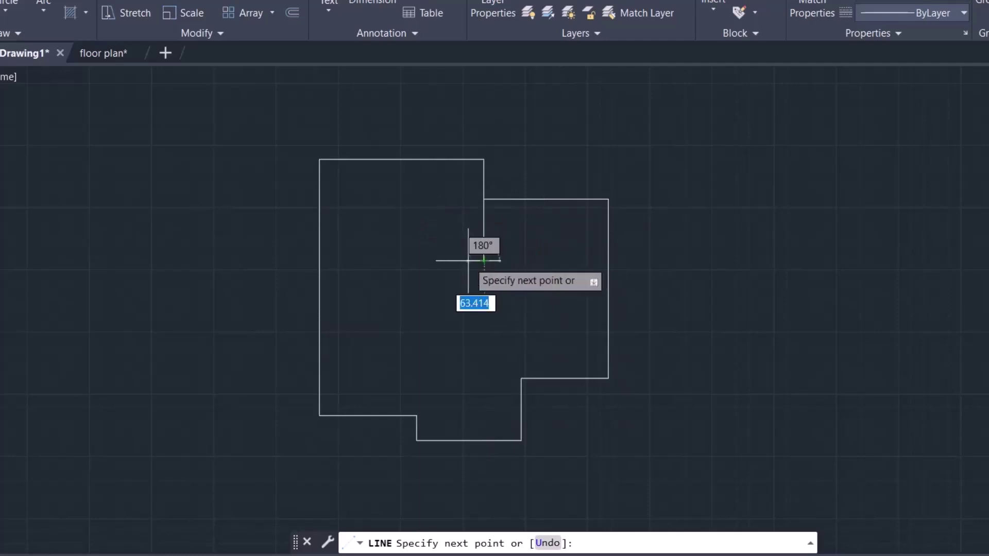
click(320, 261)
key(Return)
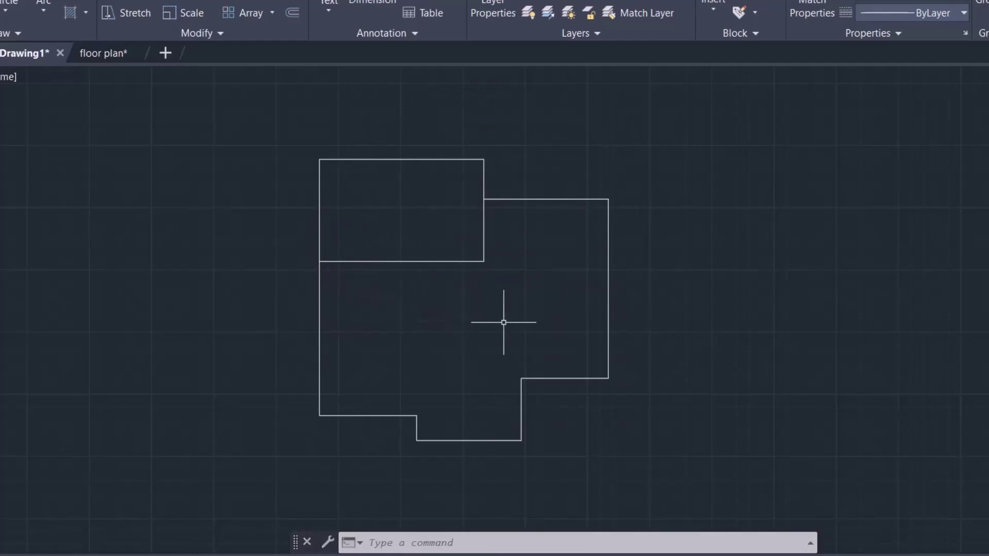
Step: Draw a wall 270 up from the bottom-right corner, then across to the left outer wall
text(l)
key(Return)
click(521, 378)
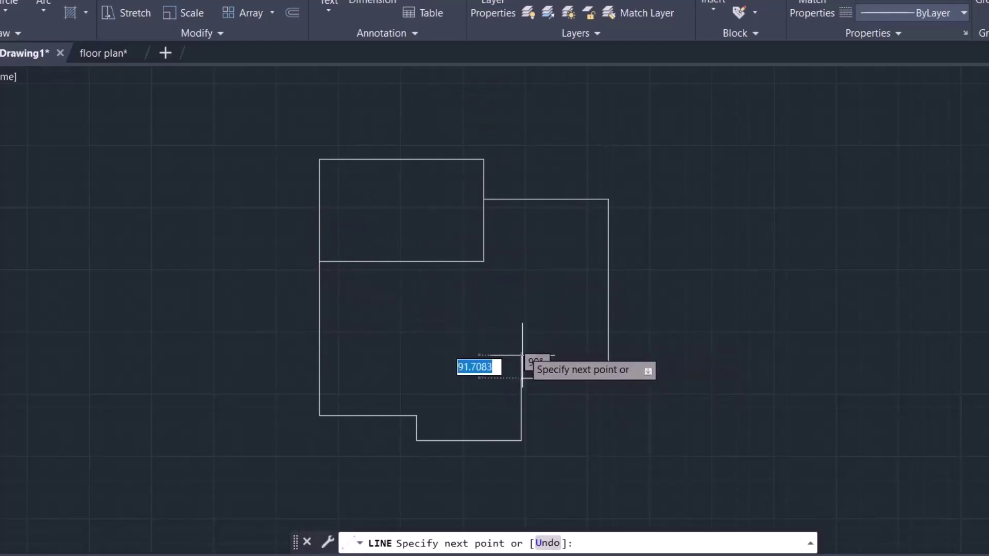
text(27)
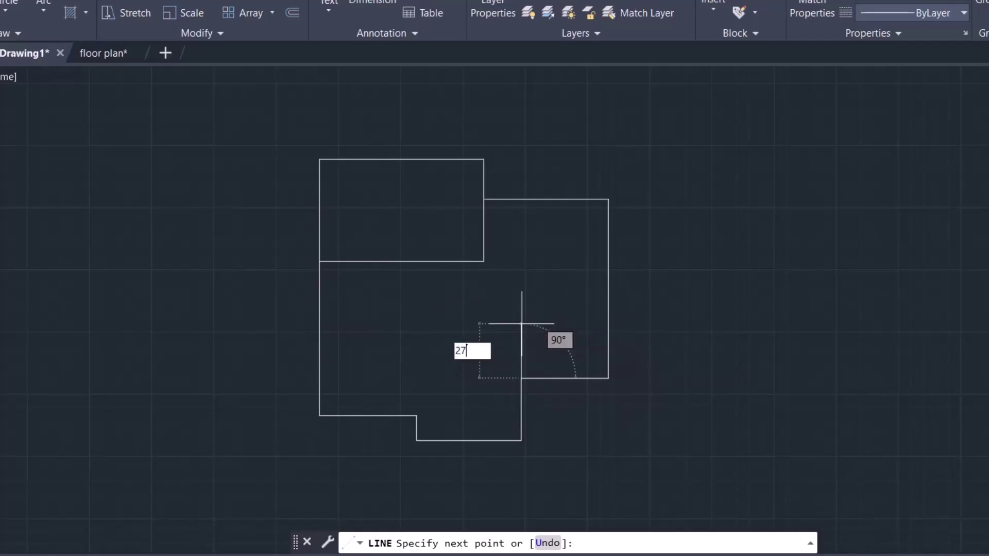
text(0)
key(Return)
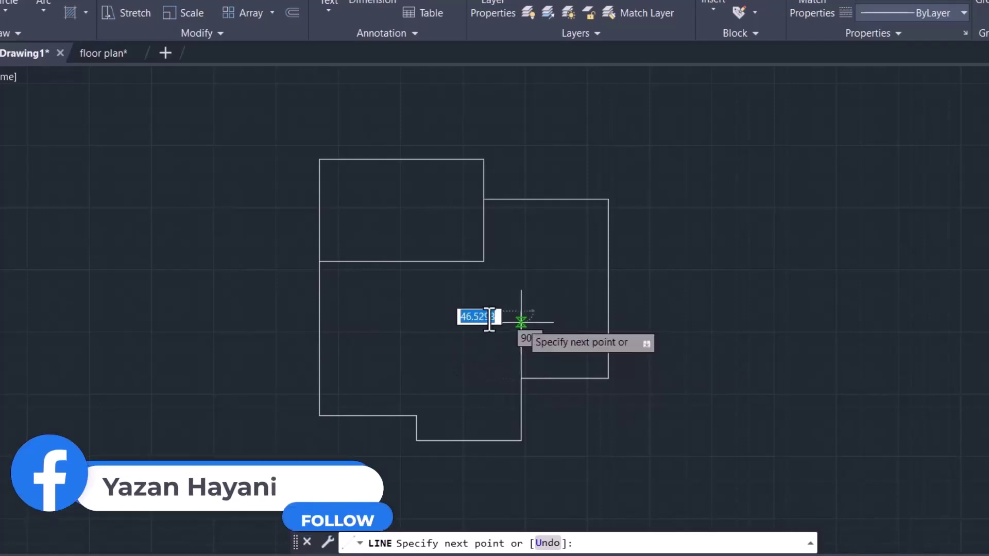
click(318, 311)
key(Return)
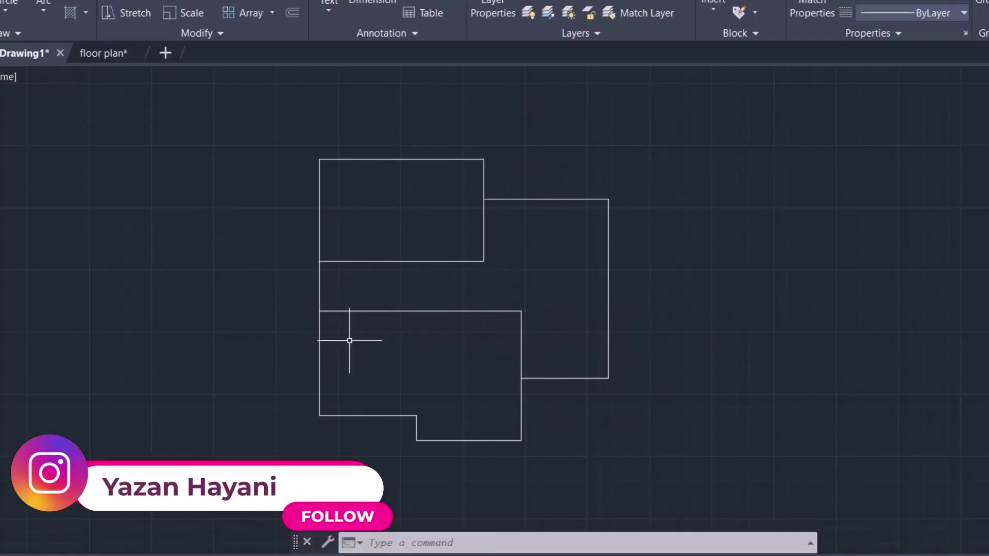
Step: Draw a 420 vertical wall from the bottom step corner and a short wall above it
key(Return)
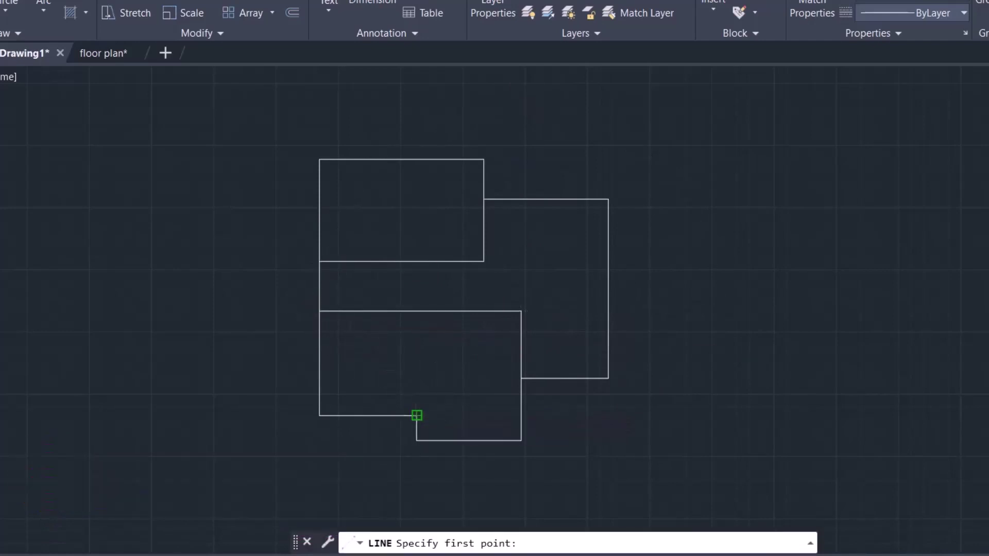
click(417, 415)
click(416, 311)
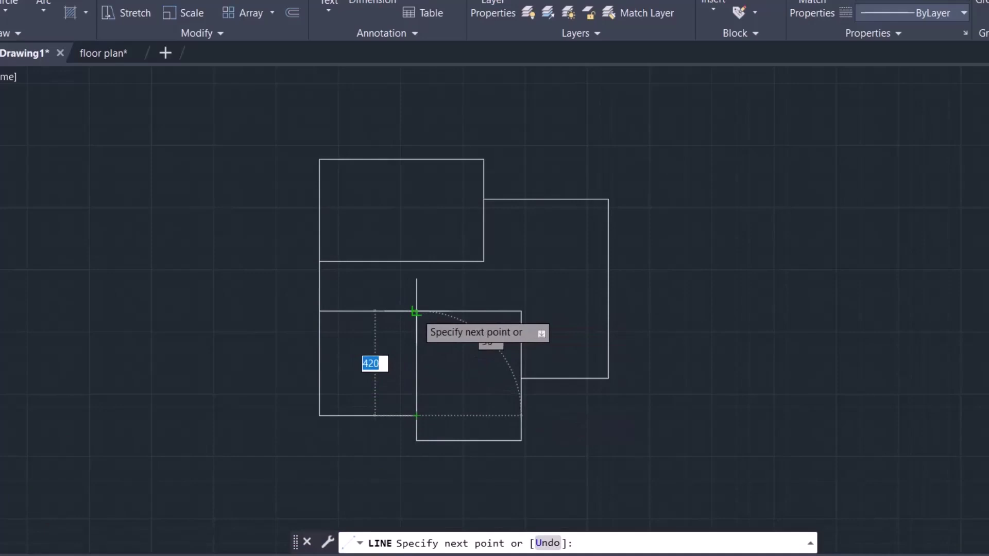
key(Return)
key(Return)
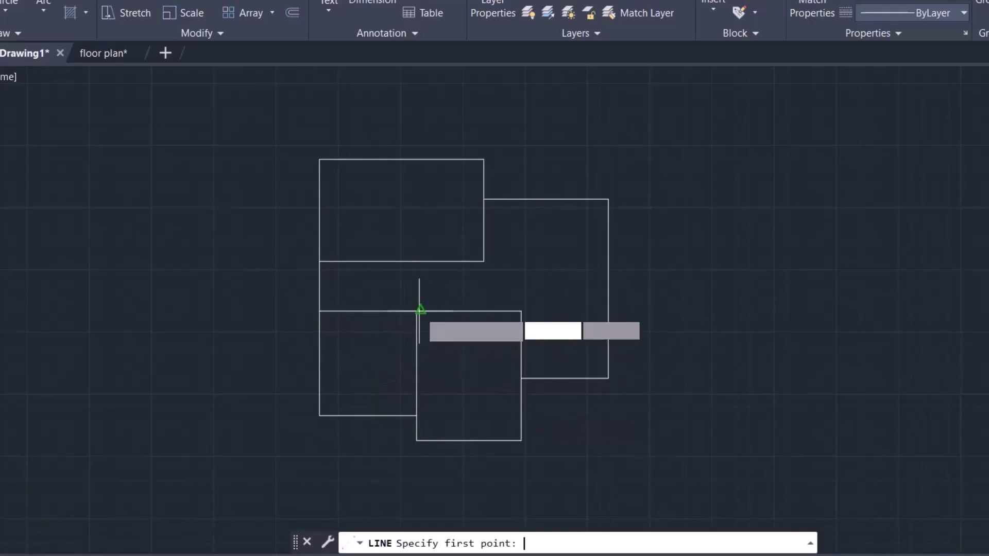
click(416, 311)
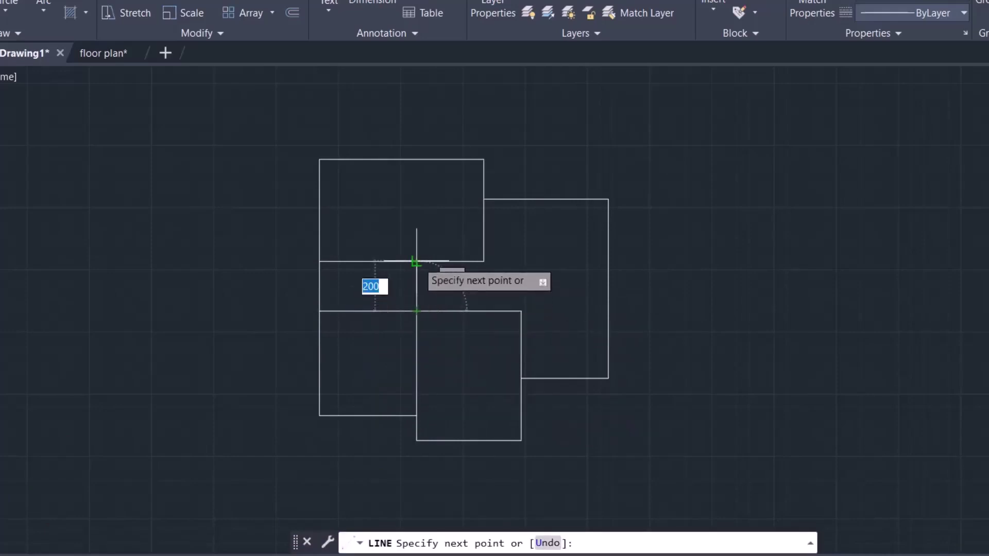
click(417, 261)
key(Return)
Step: Move the short partition wall 120 units to the left
click(448, 294)
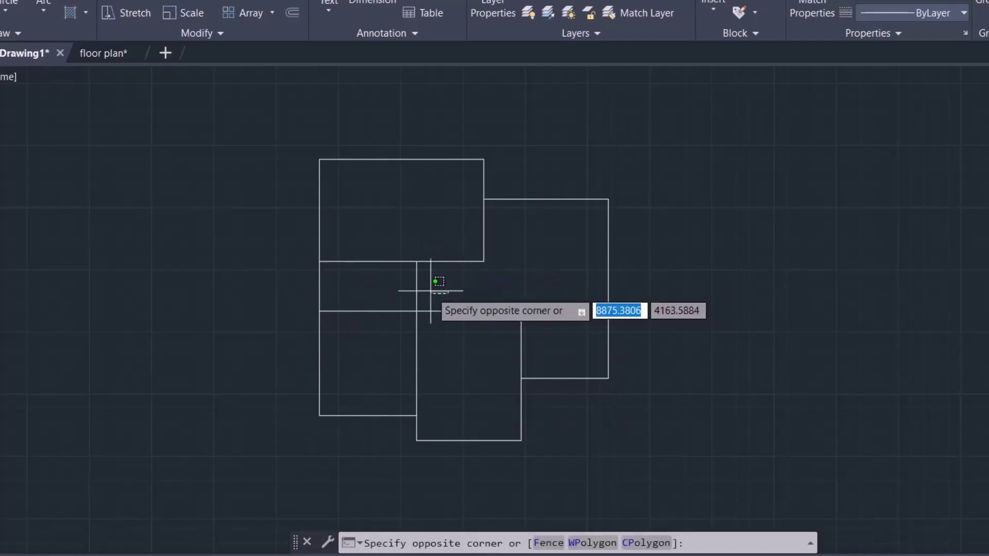
click(393, 278)
text(m)
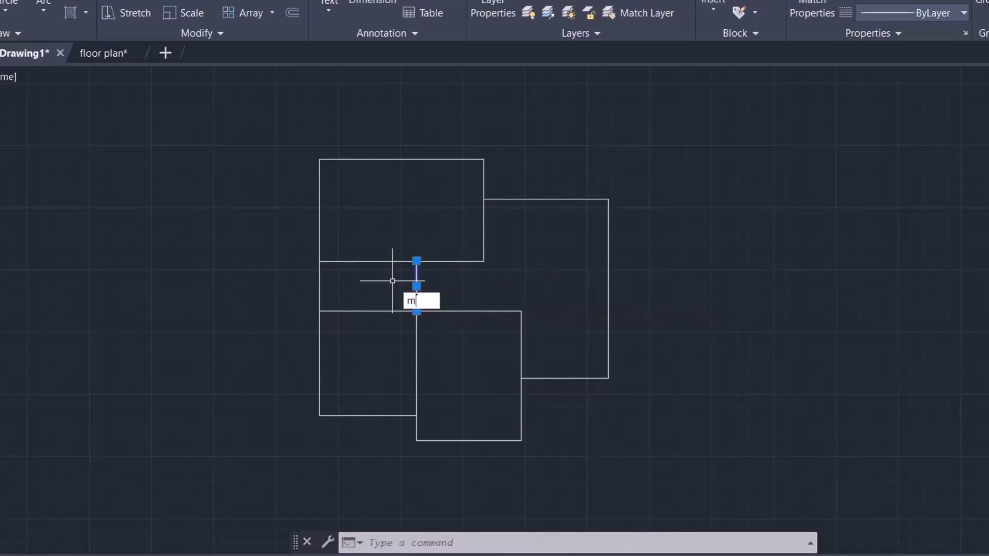
key(Return)
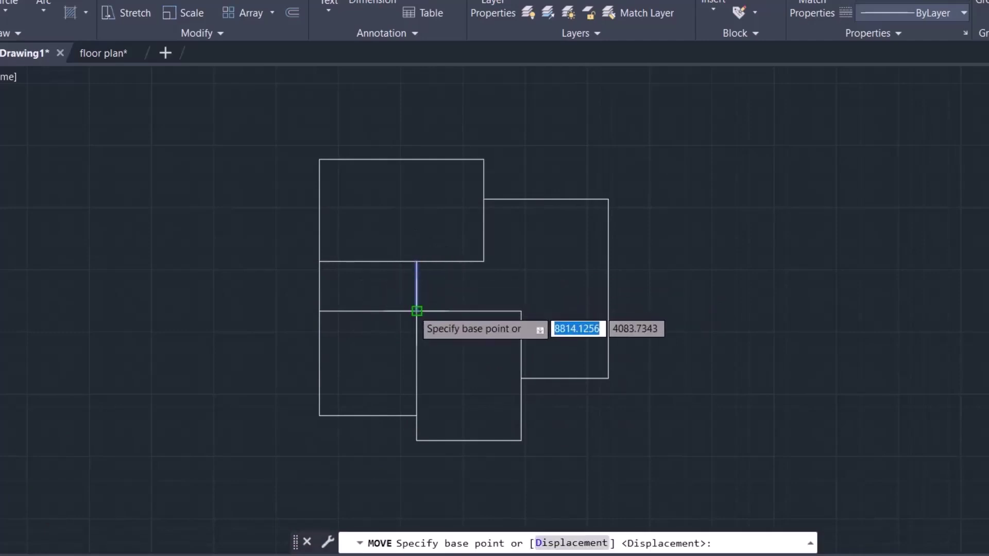
click(416, 312)
text(120)
key(Return)
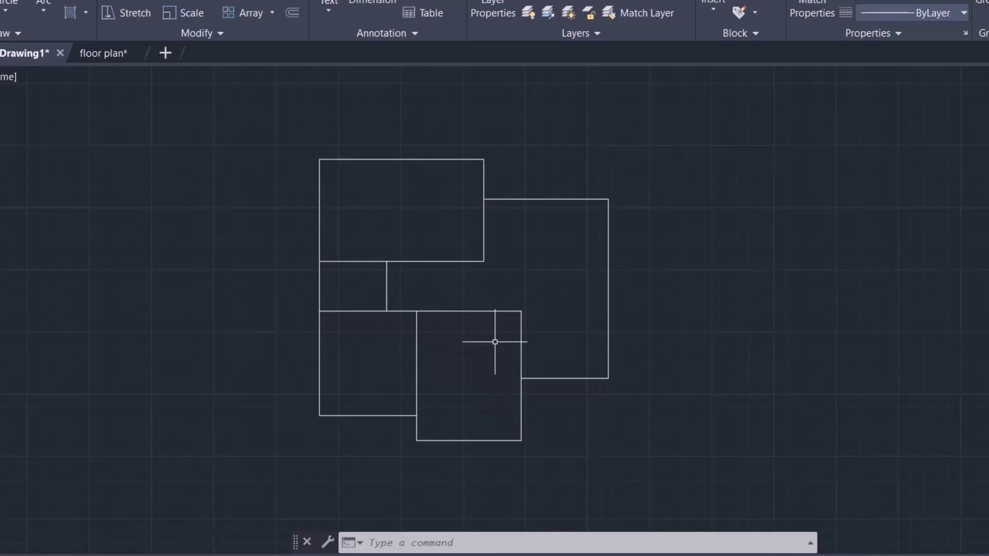
Step: Draw a vertical wall from the partition's right end up to the right room's top
text(l)
key(Return)
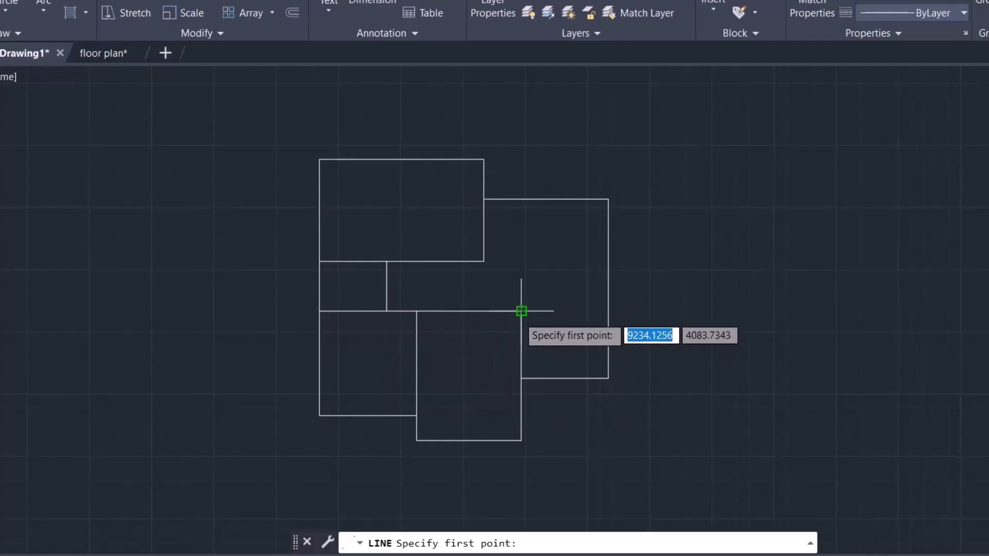
click(522, 311)
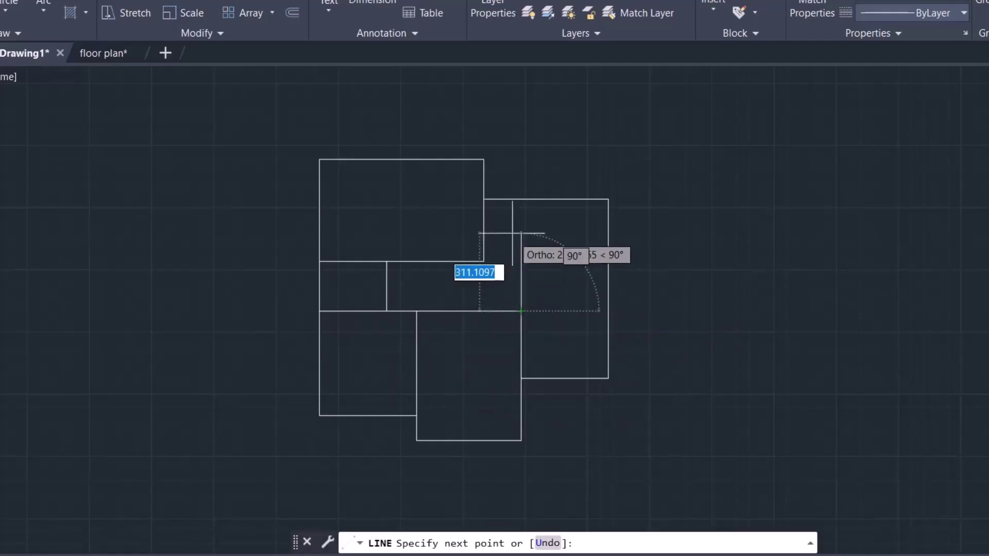
click(521, 199)
key(Return)
key(Return)
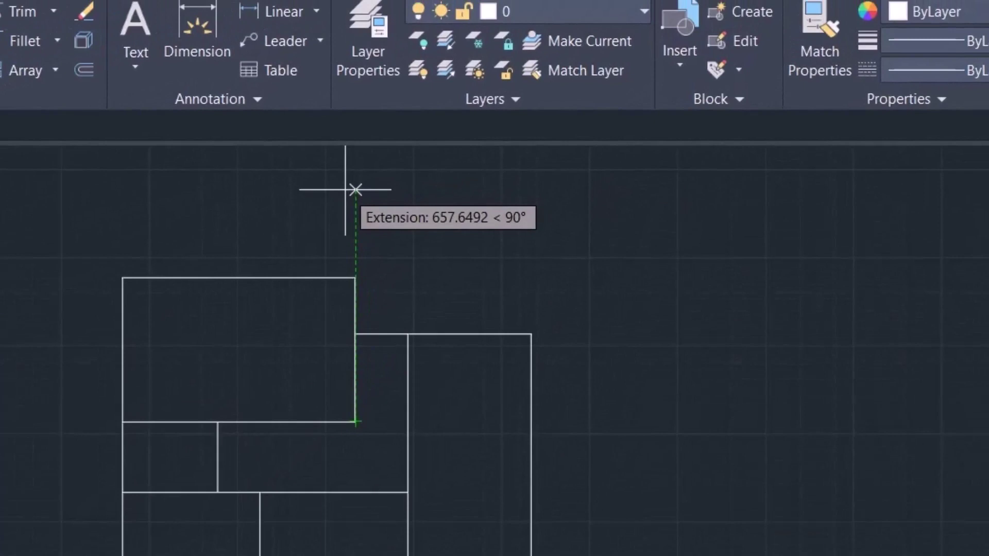
Step: Add a short horizontal wall starting 60 units from the tracked corner, ending square on the vertical wall
text(6)
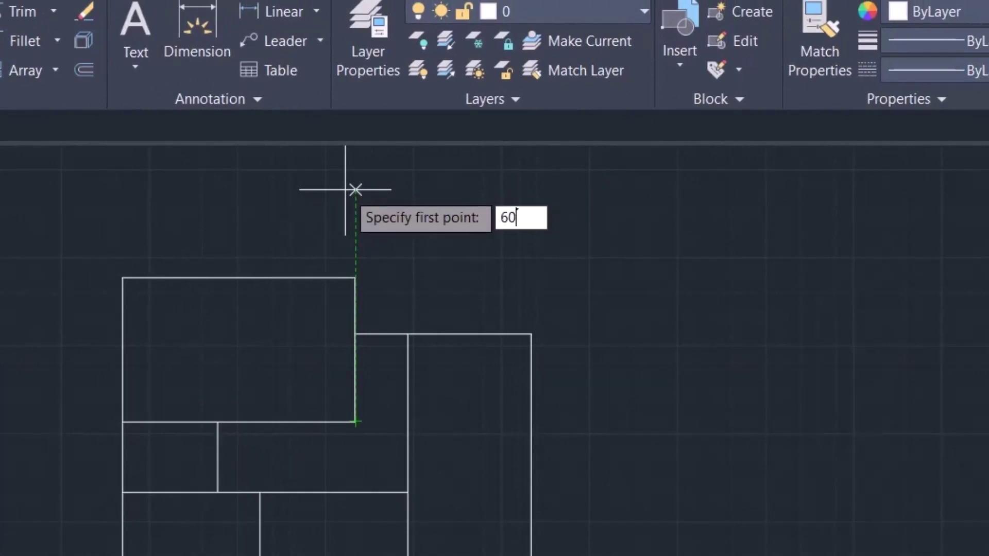
text(0)
key(Return)
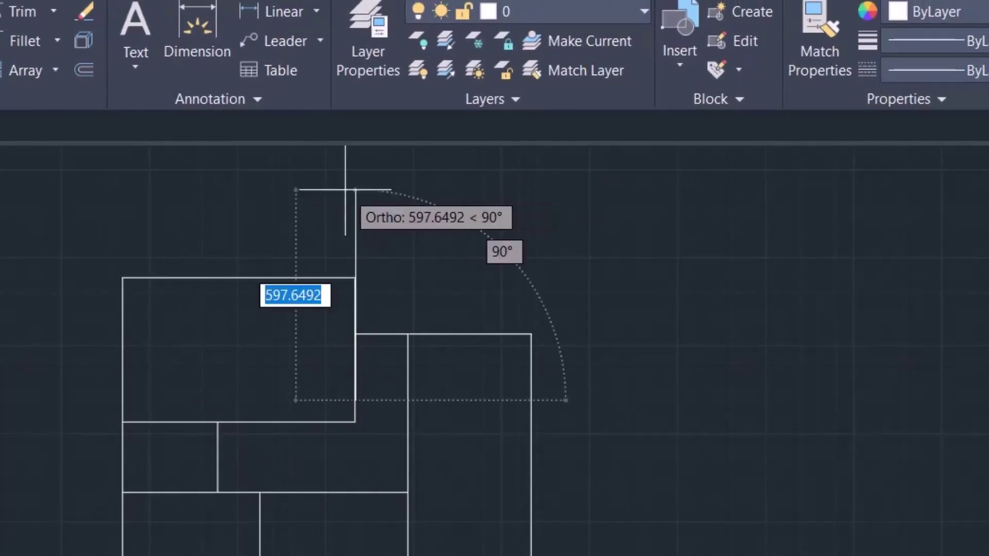
click(407, 401)
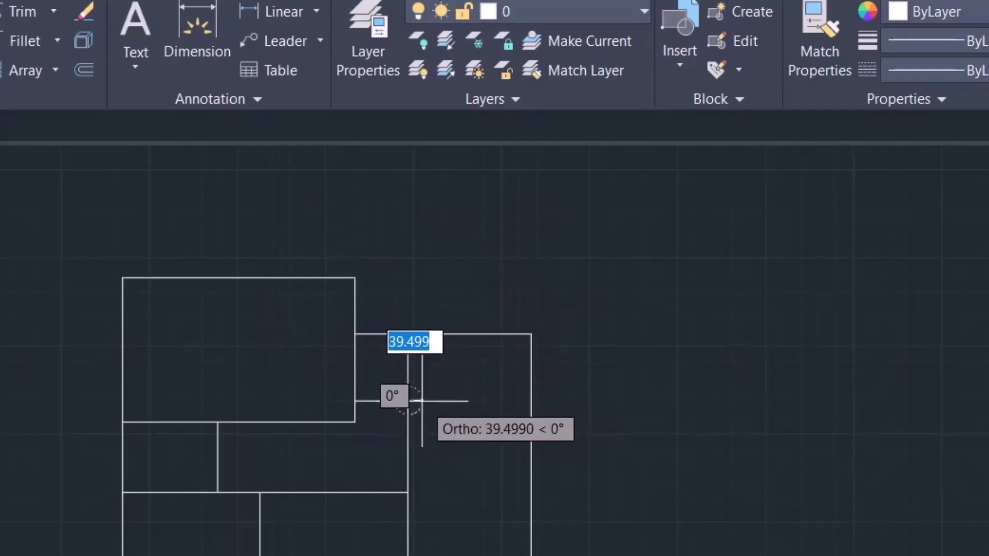
key(Escape)
click(521, 247)
click(489, 191)
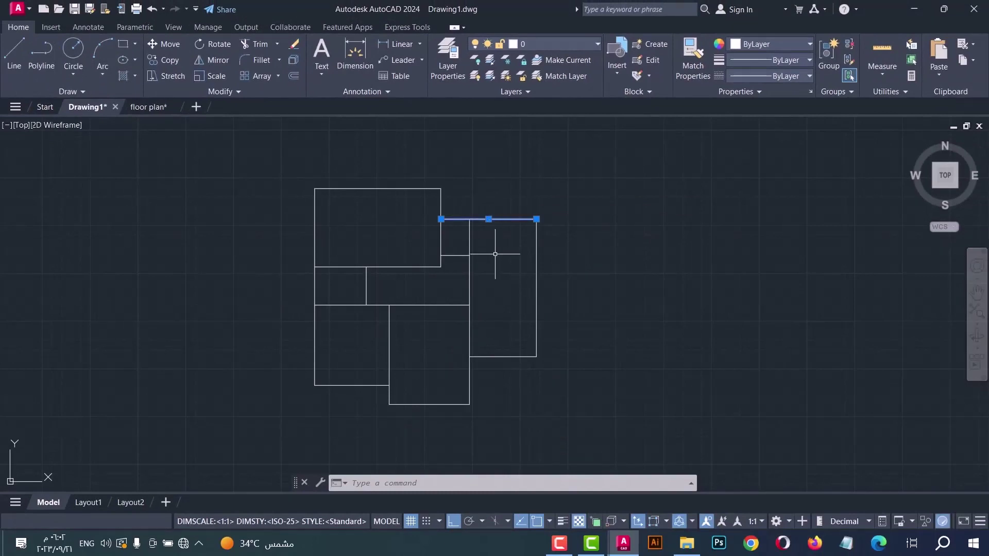
Step: Offset the right room's top wall 300 units downward
text(o)
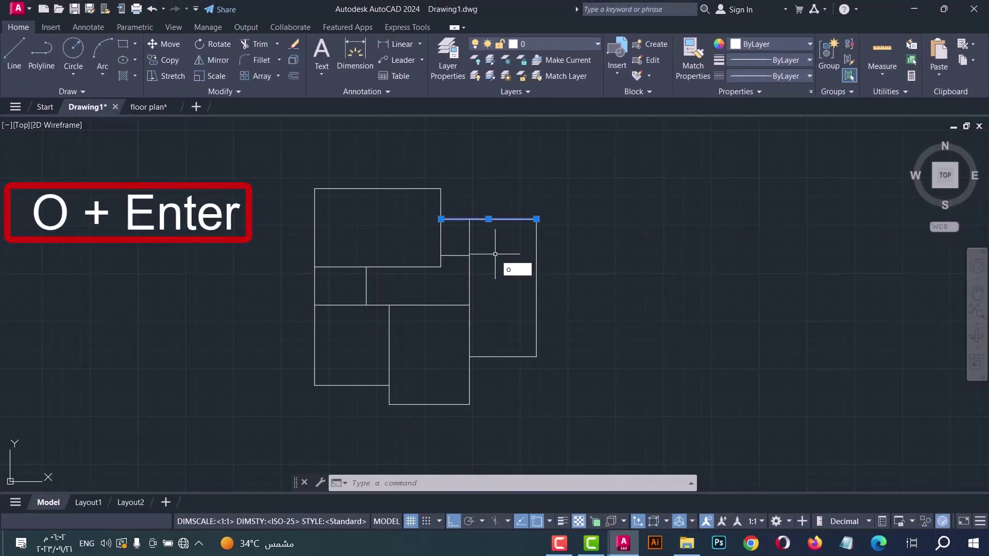
key(Return)
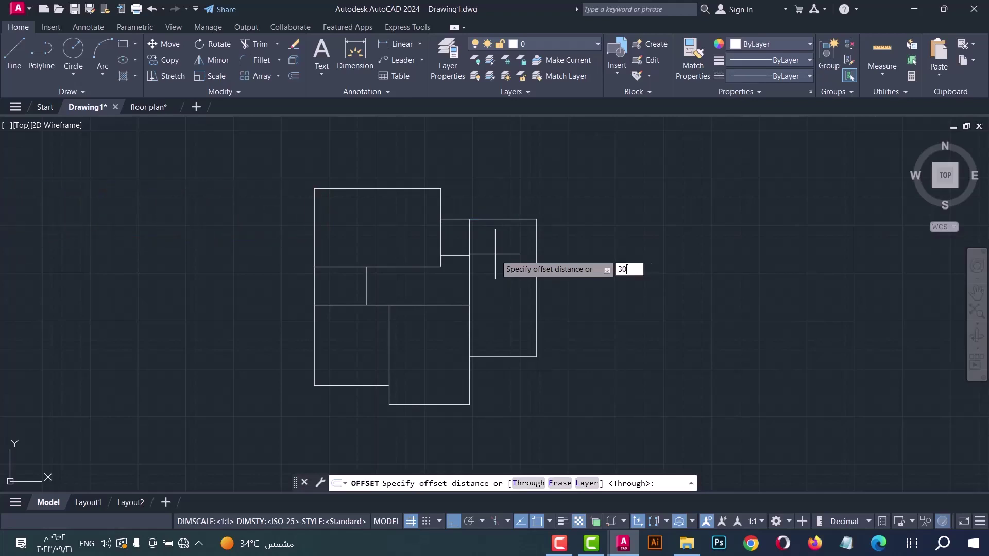
text(300)
key(Return)
click(495, 220)
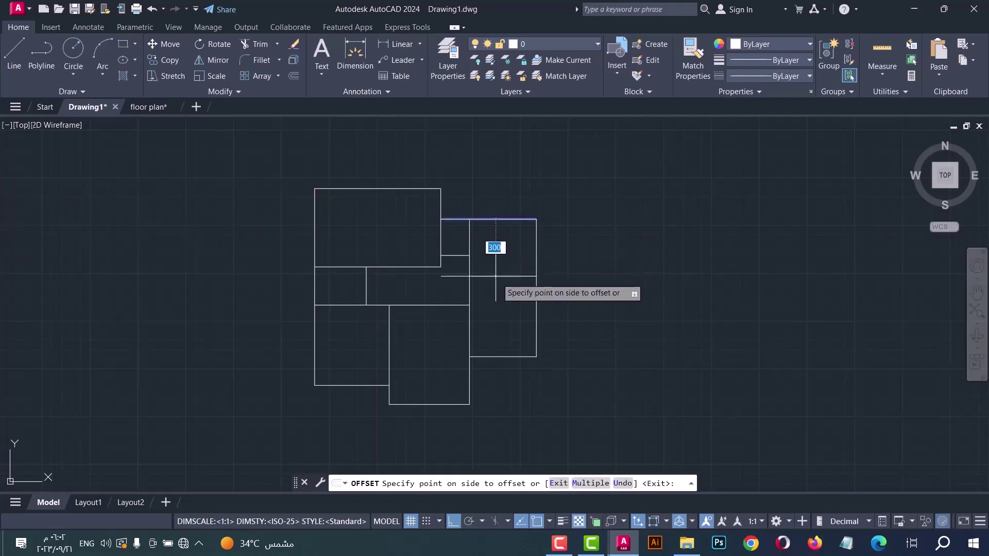
click(500, 294)
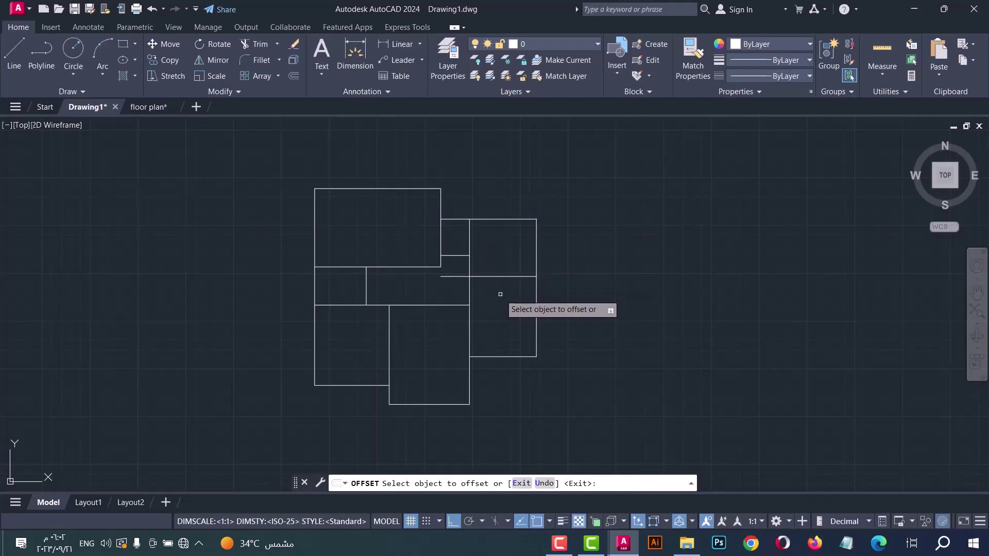
key(Return)
text(tr)
key(Return)
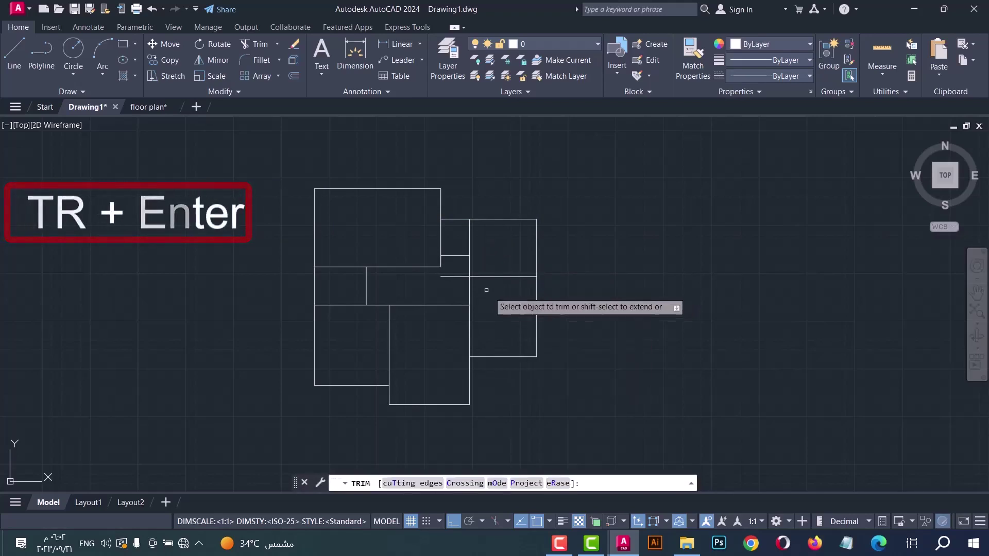
Step: Trim the copied wall's left stub, then select the right and top-left outer wall lines
click(453, 276)
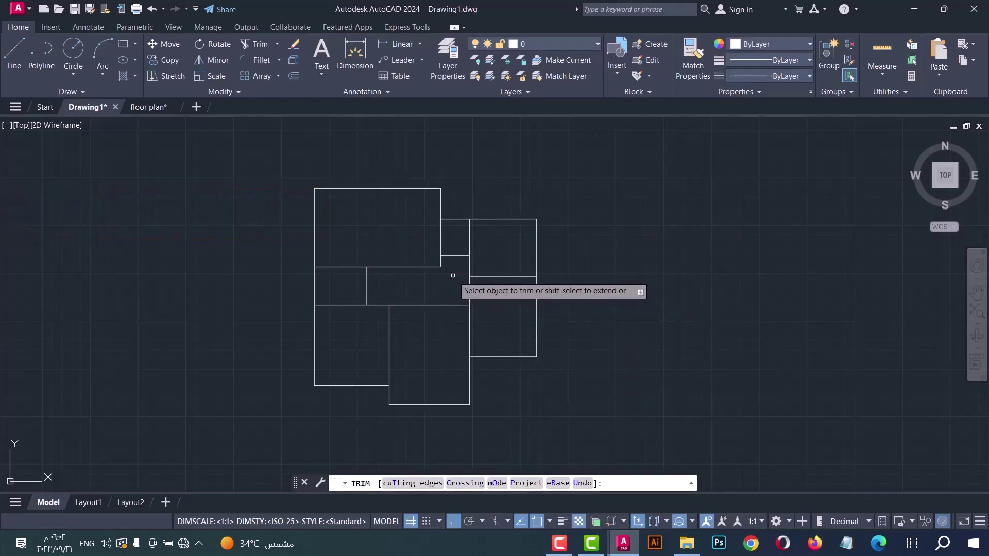
key(Escape)
click(497, 415)
click(456, 385)
click(548, 375)
click(521, 332)
click(530, 225)
click(498, 199)
click(463, 187)
click(435, 180)
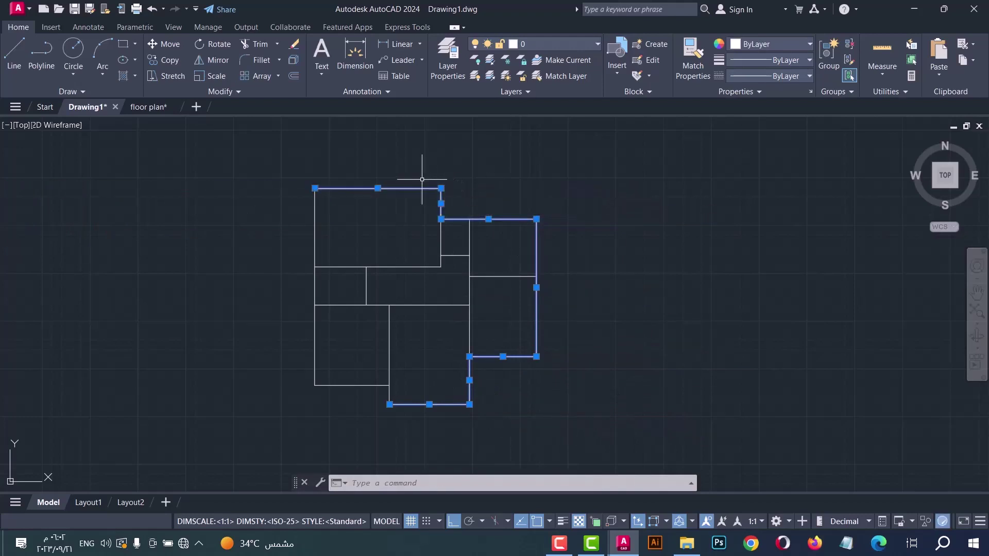
Step: Add the bottom-left outer walls and join all boundary lines into one outline with J
click(394, 407)
click(309, 379)
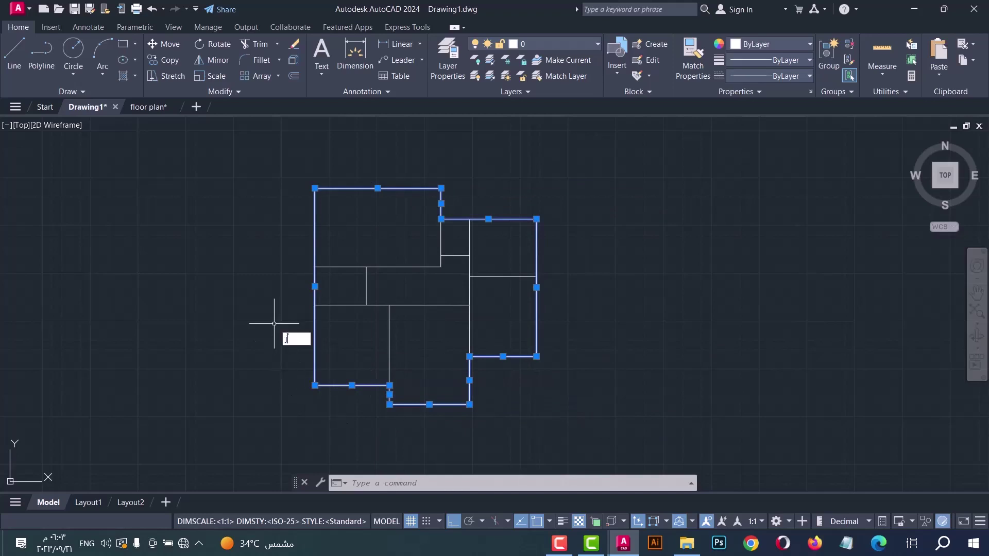
text(j)
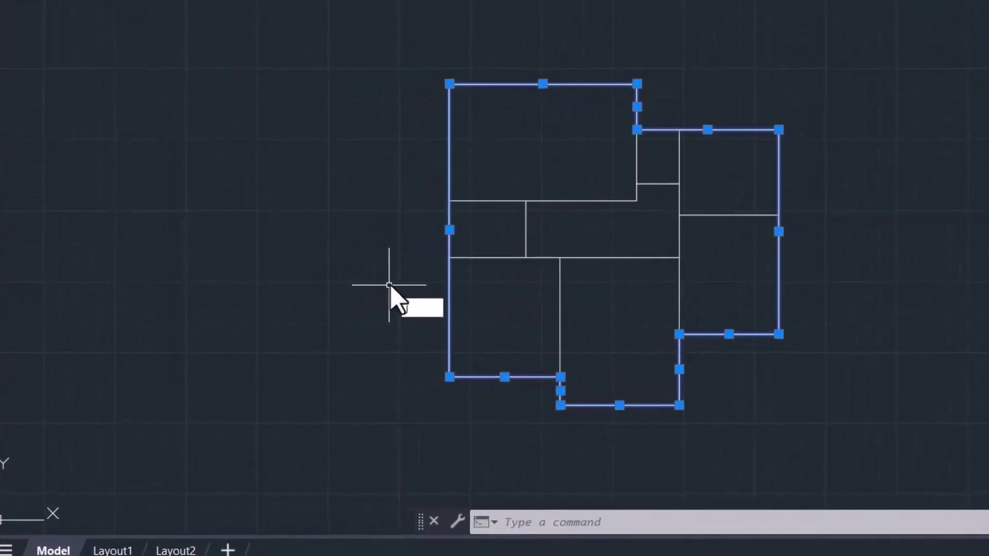
key(Return)
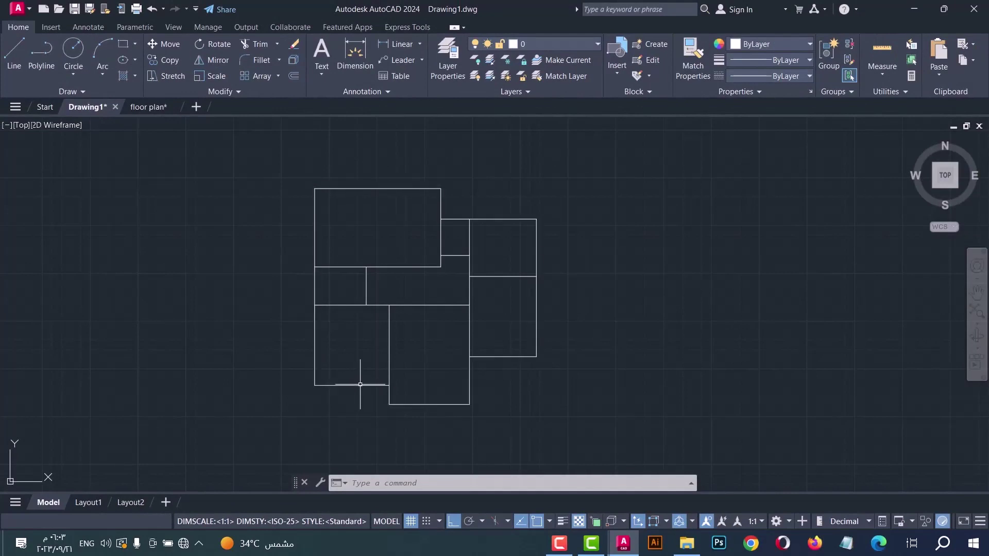
click(361, 384)
Step: Offset the joined outer outline 20 units inward to form double walls
text(o)
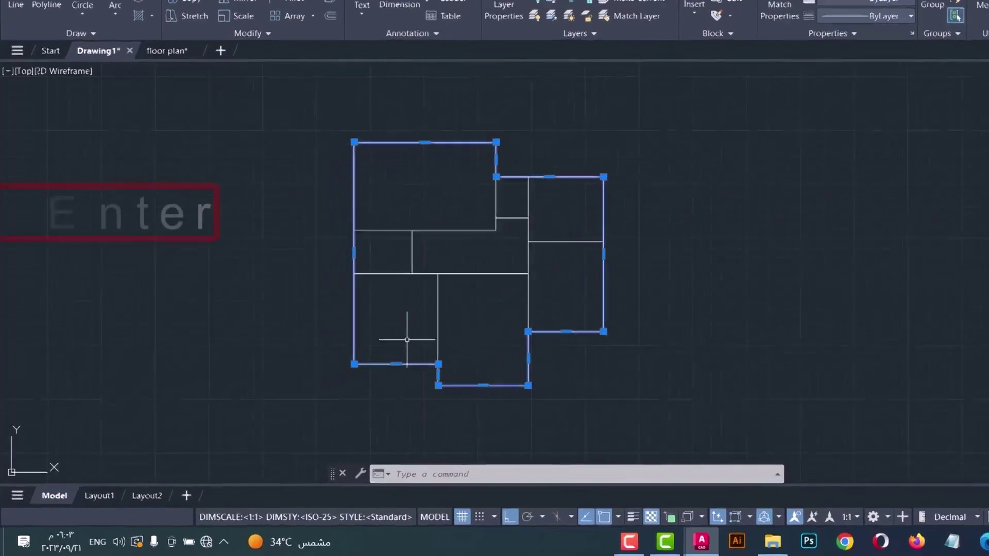
key(Return)
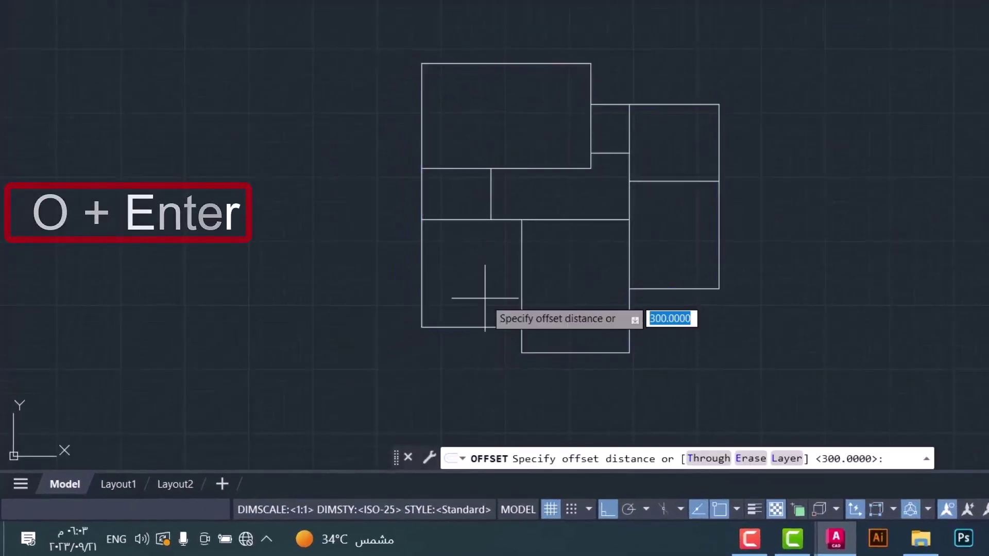
text(20)
key(Return)
click(473, 327)
click(470, 280)
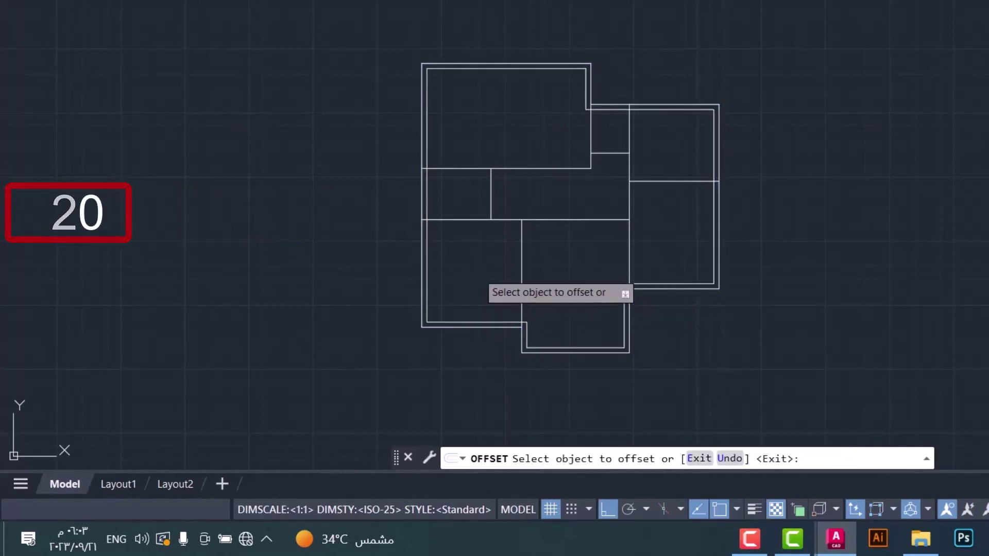
key(Escape)
Step: Draw a vertical partition from the wall intersection up to the top wall
text(L)
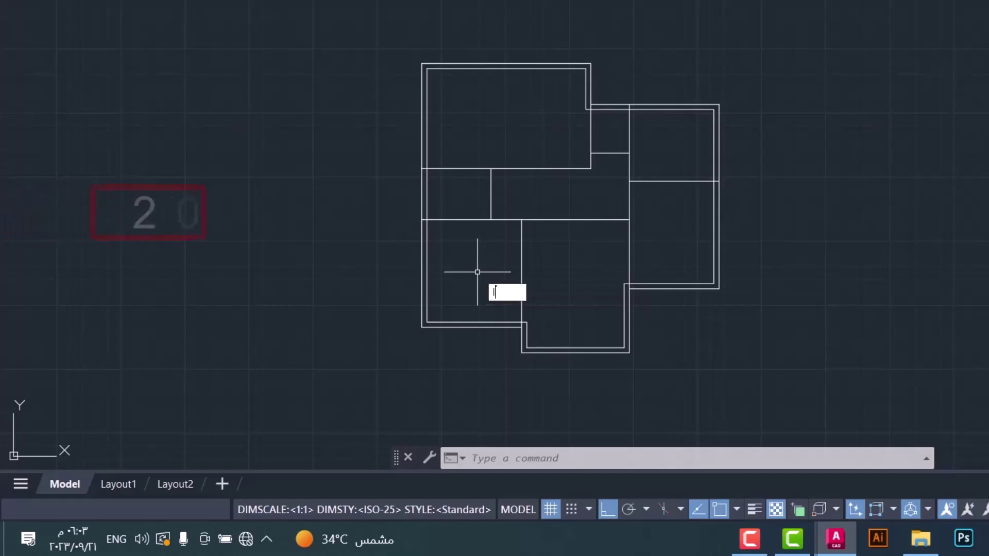
key(Return)
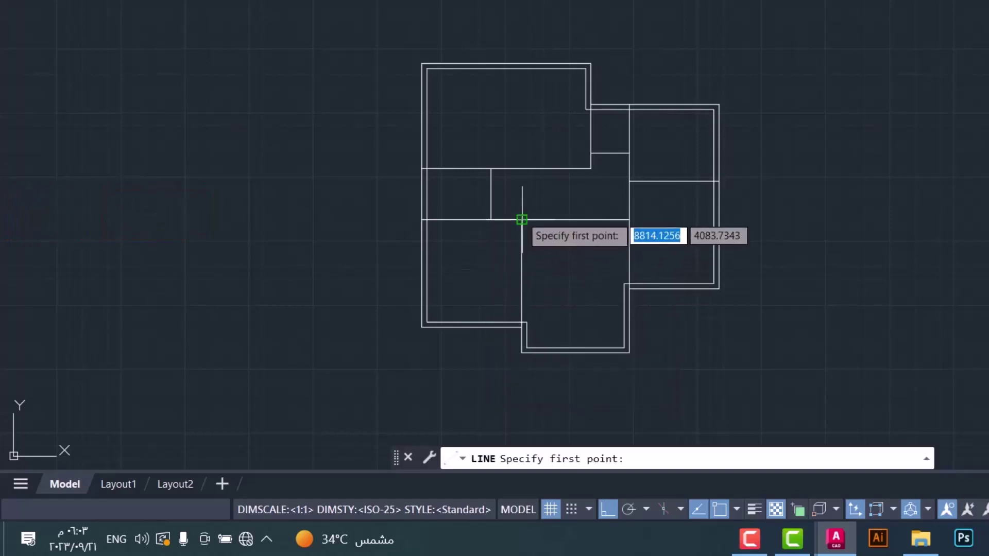
click(522, 168)
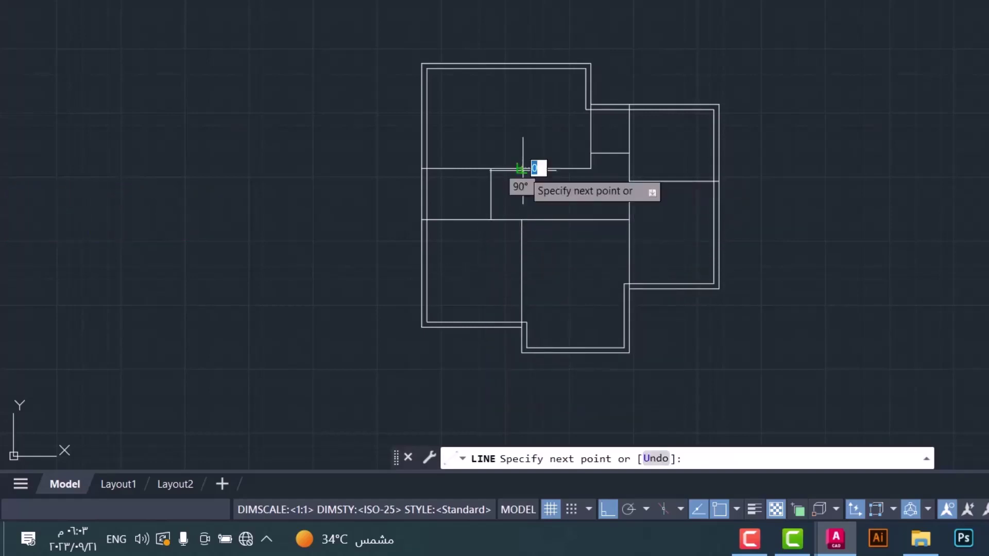
click(522, 69)
key(Return)
key(o)
key(Return)
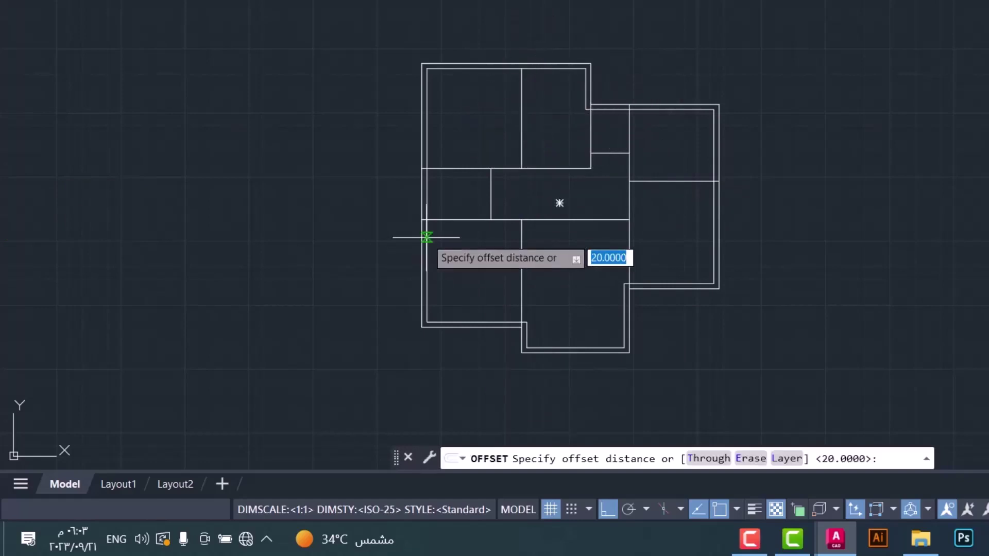
Step: Offset the two central horizontal wall lines and a vertical partition by 2 to double them
text(2)
key(Return)
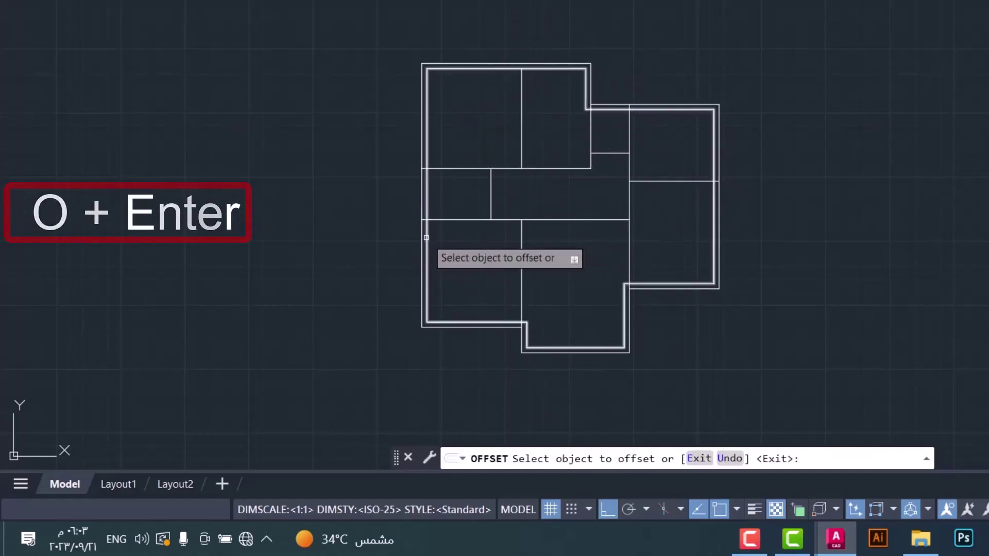
click(509, 219)
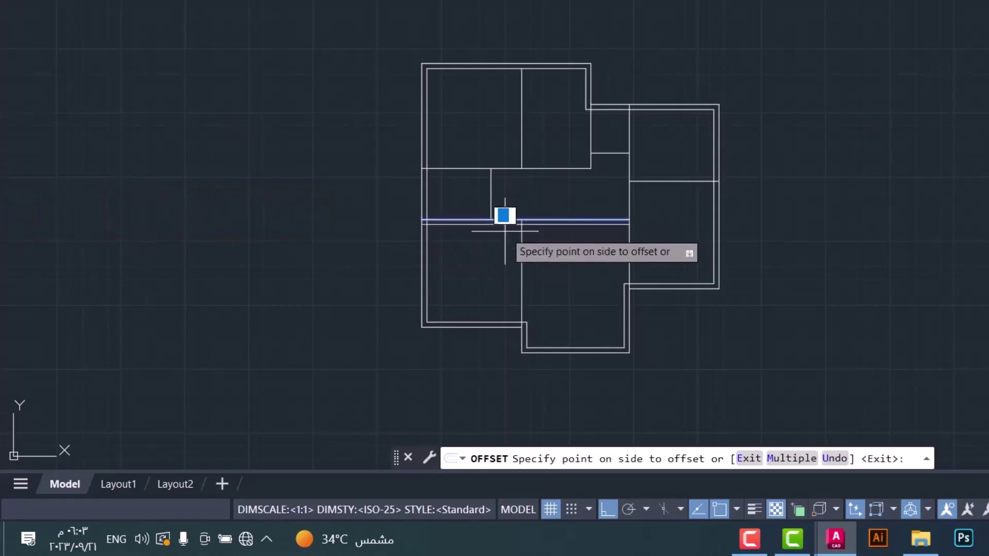
click(501, 261)
click(508, 168)
click(502, 126)
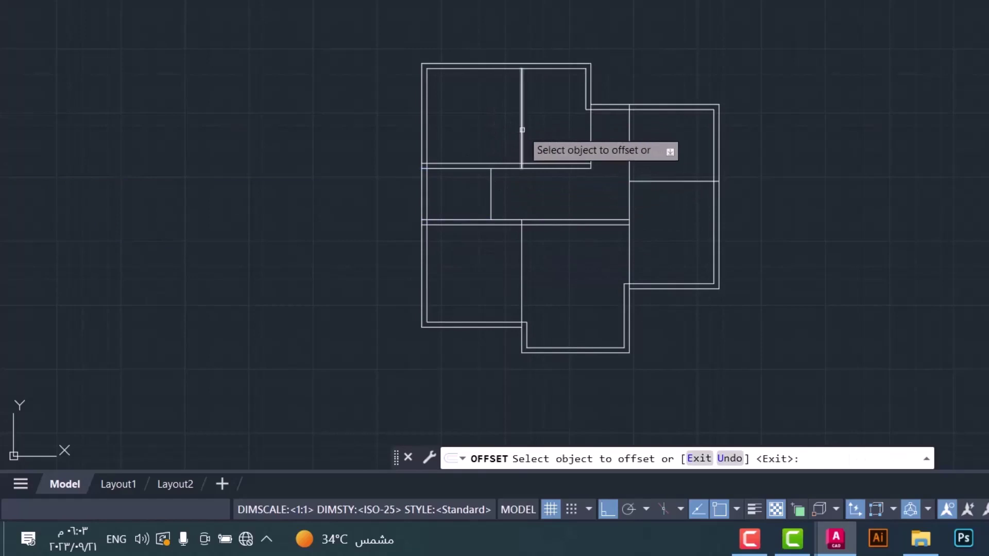
click(521, 129)
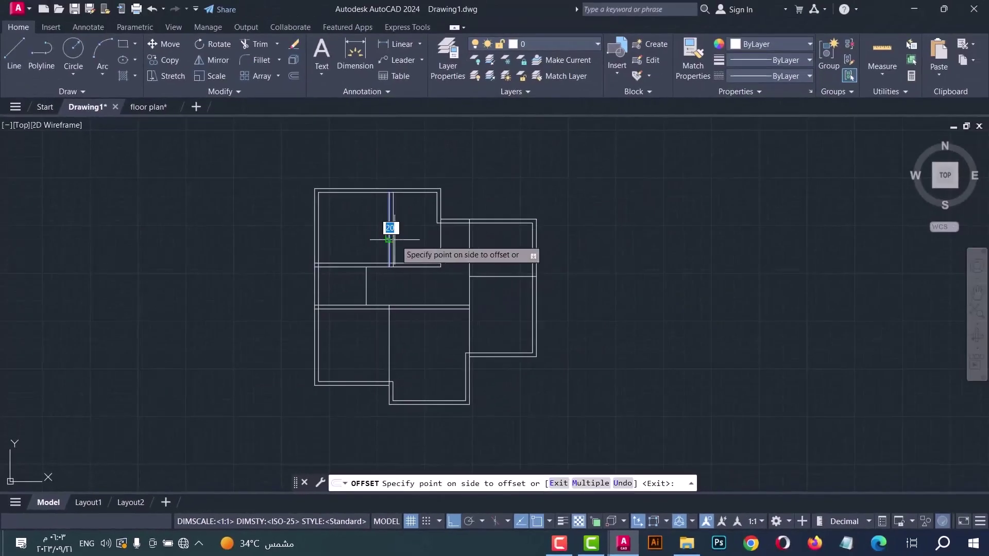
click(390, 242)
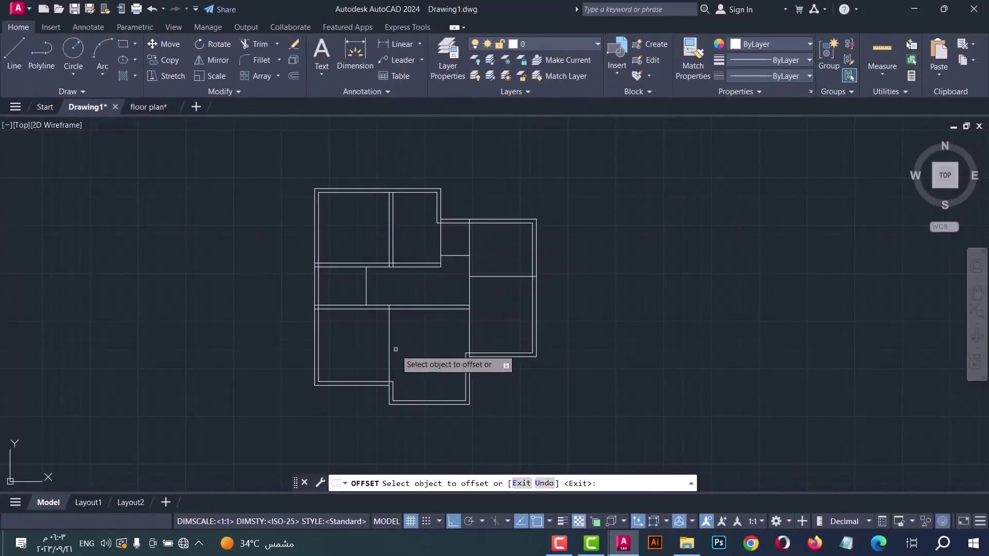
Step: Double the remaining vertical and lower horizontal partition lines with the same 2-unit offset
click(468, 288)
click(453, 273)
click(438, 243)
click(464, 252)
click(507, 275)
click(489, 281)
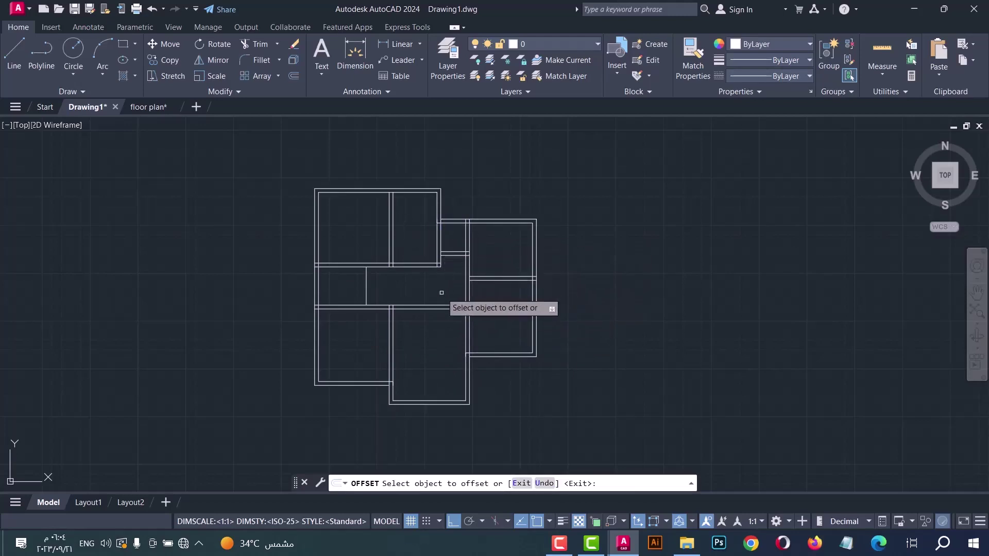
click(365, 282)
click(346, 296)
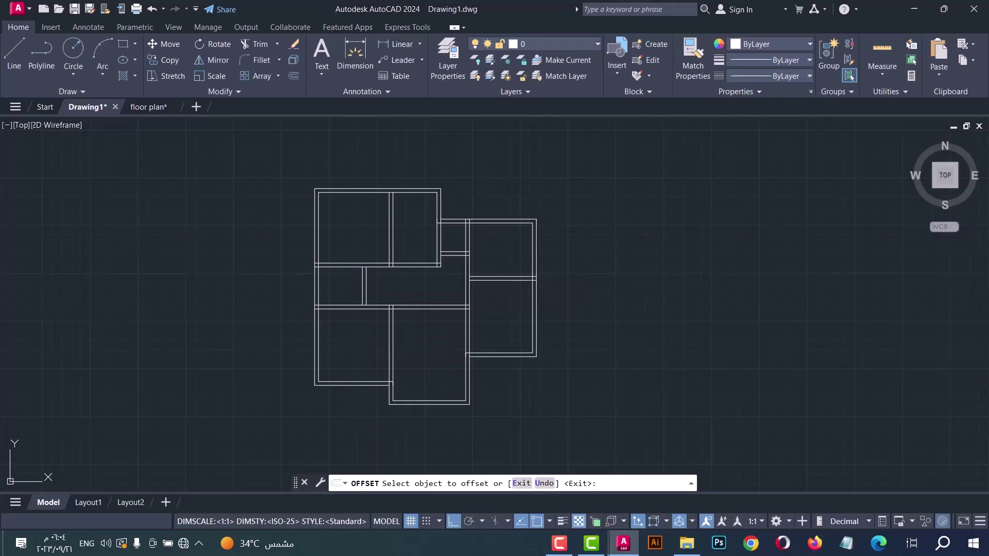
key(Escape)
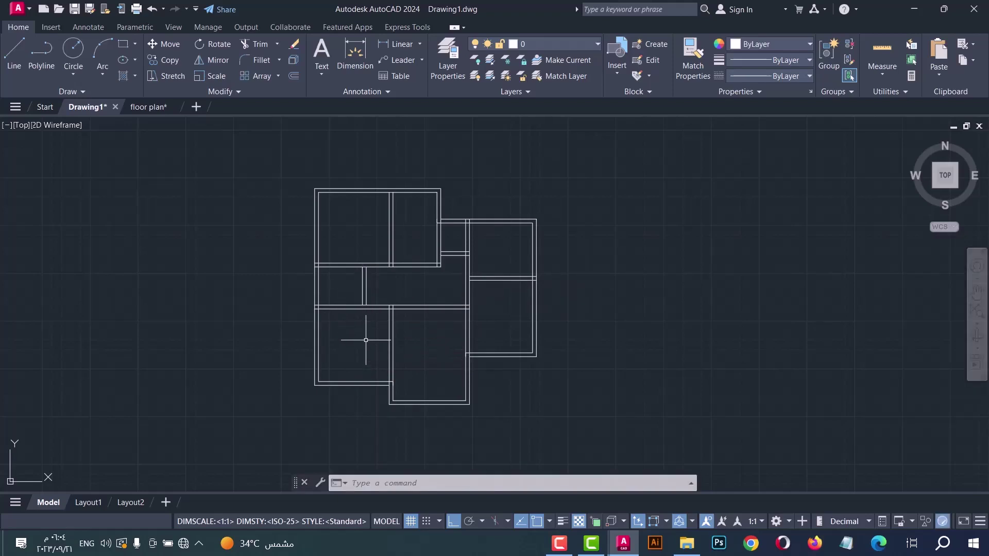
text(tr)
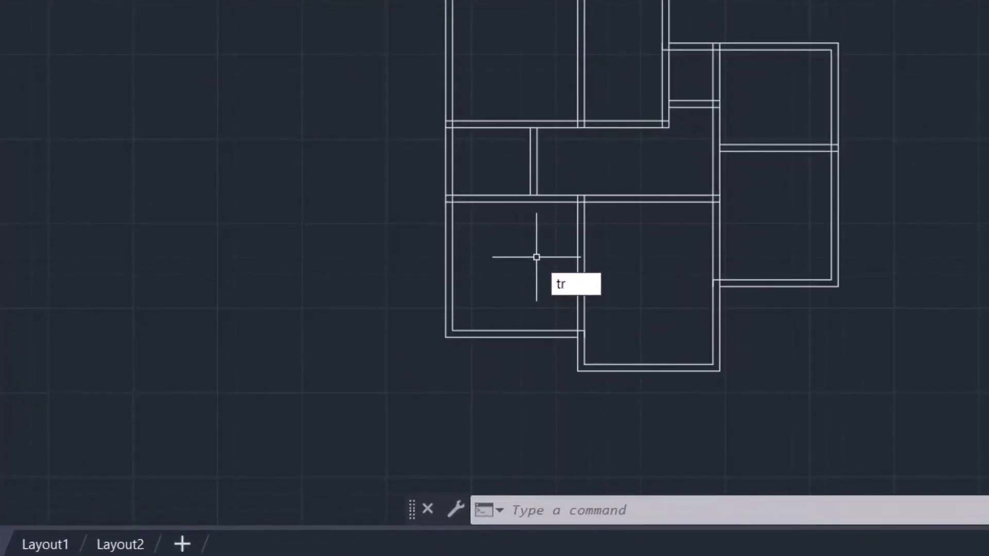
Step: Trim the overlapping wall lines at the central and left-hand wall junctions
key(Return)
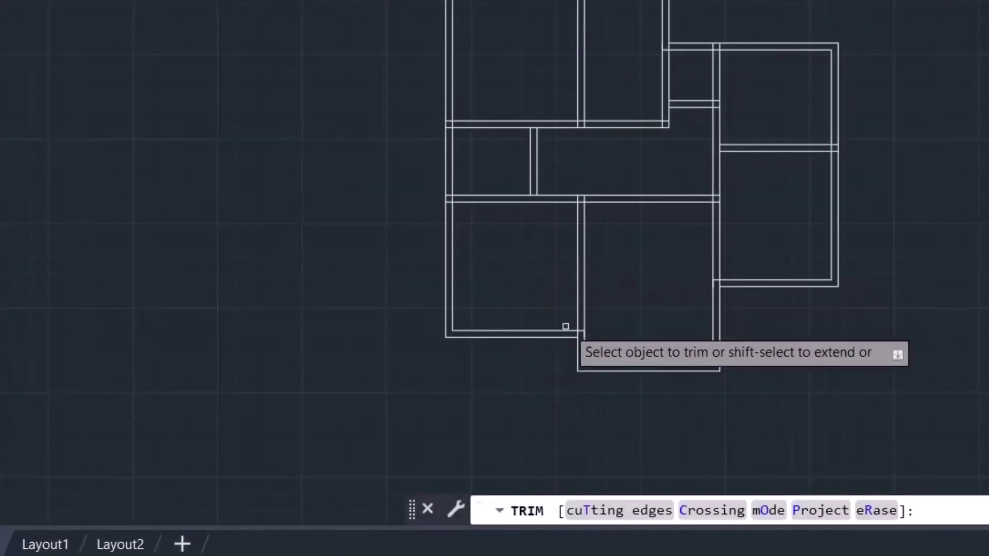
scroll(565, 326, up, 5)
scroll(568, 346, up, 4)
click(716, 232)
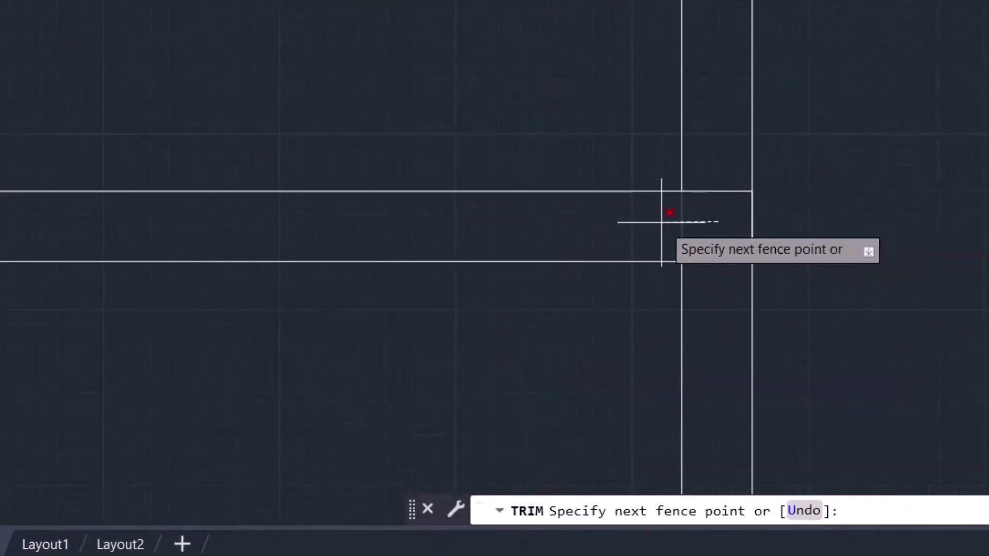
click(665, 221)
click(714, 214)
click(719, 135)
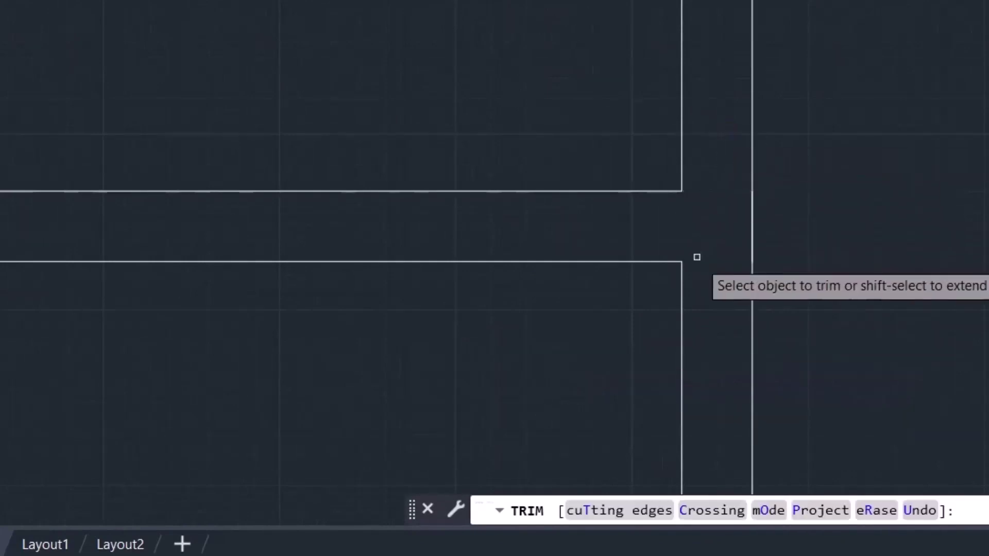
scroll(697, 255, down, 6)
scroll(515, 31, up, 5)
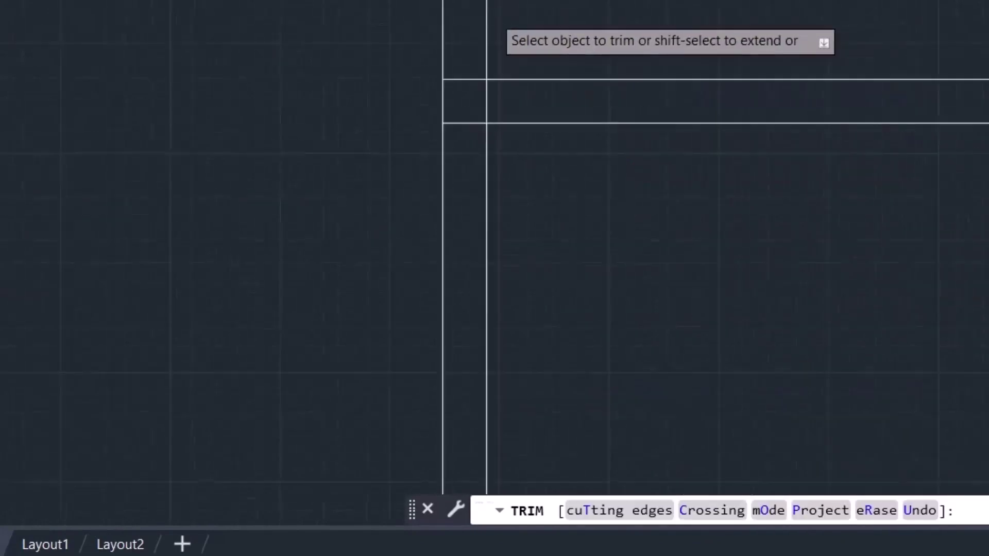
click(452, 84)
click(446, 176)
click(509, 180)
click(476, 145)
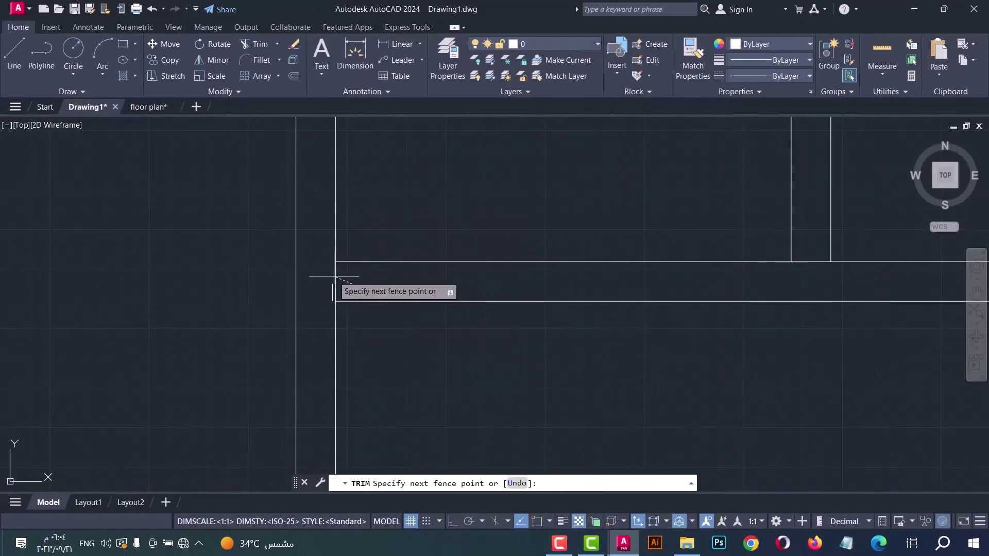
scroll(332, 276, down, 3)
scroll(523, 284, up, 5)
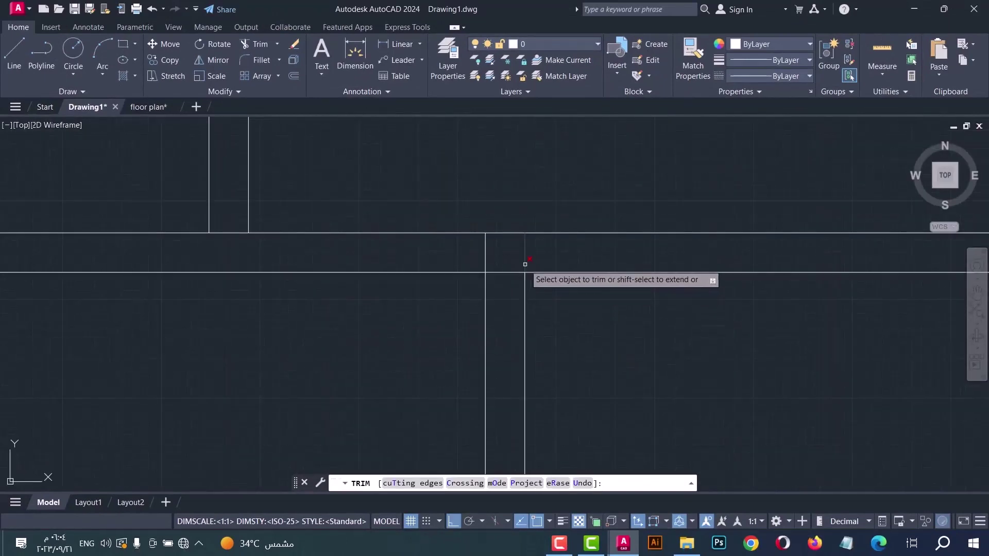
click(521, 264)
click(491, 261)
click(517, 265)
click(532, 301)
click(335, 247)
click(222, 222)
scroll(238, 260, down, 3)
scroll(88, 144, up, 5)
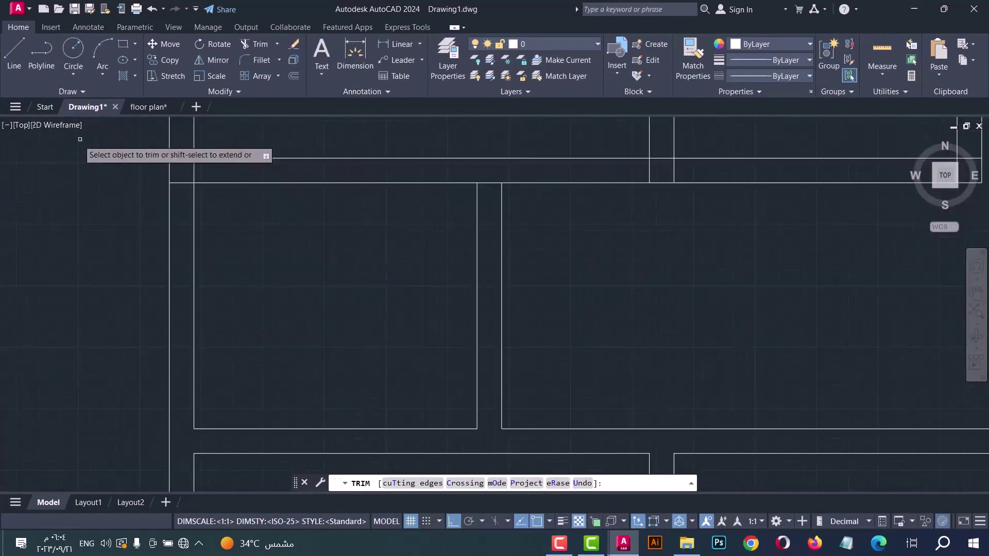
click(233, 165)
click(277, 193)
Step: Trim the crossing wall segments at the right-hand junctions and corners
scroll(710, 230, down, 2)
scroll(791, 210, up, 5)
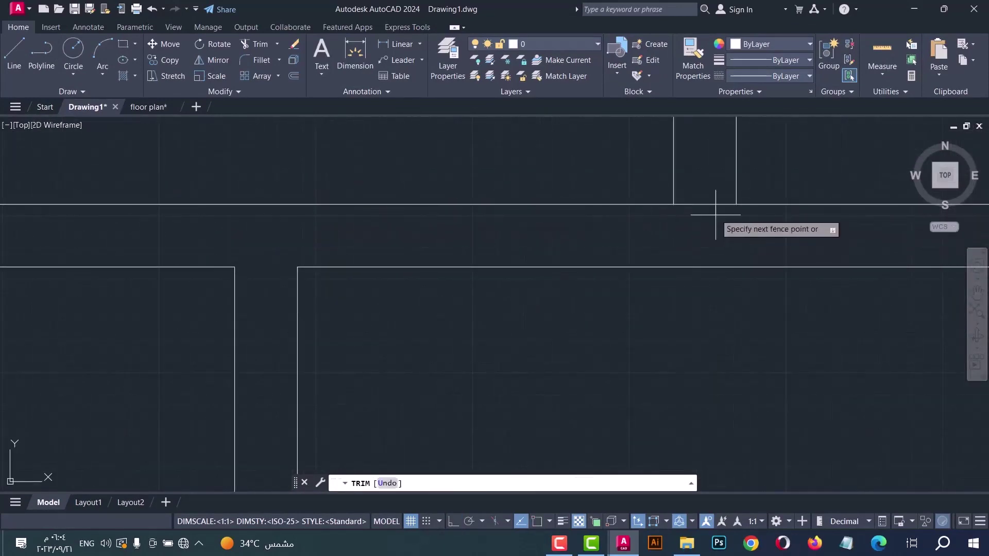
scroll(629, 241, down, 5)
scroll(629, 241, down, 5)
scroll(706, 170, up, 6)
click(707, 178)
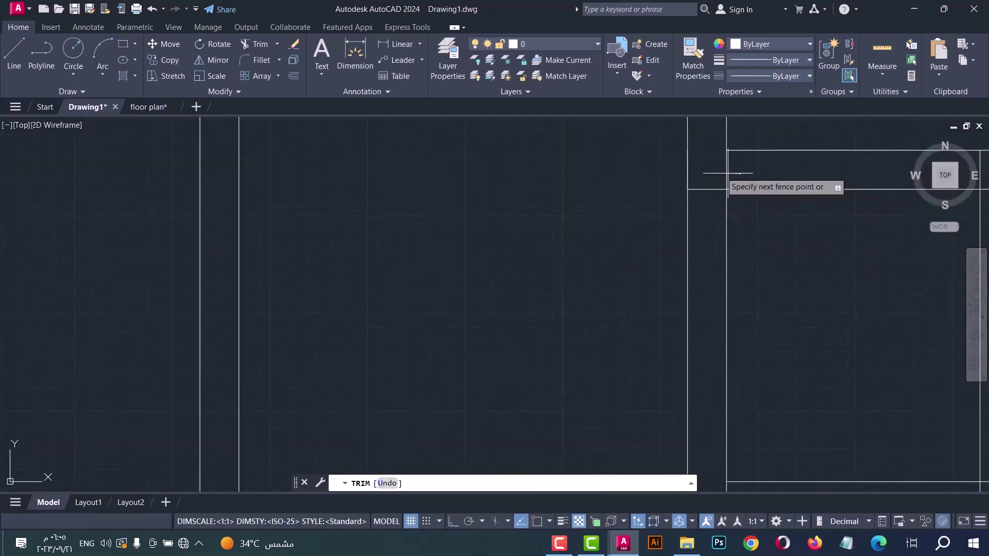
click(705, 203)
scroll(703, 209, down, 3)
scroll(703, 366, up, 3)
click(675, 367)
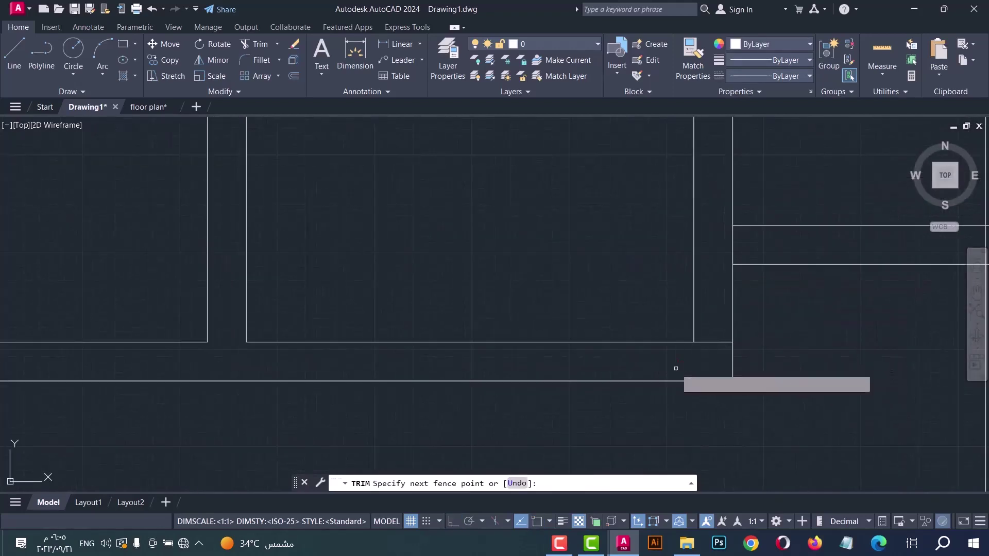
click(712, 316)
scroll(712, 317, down, 3)
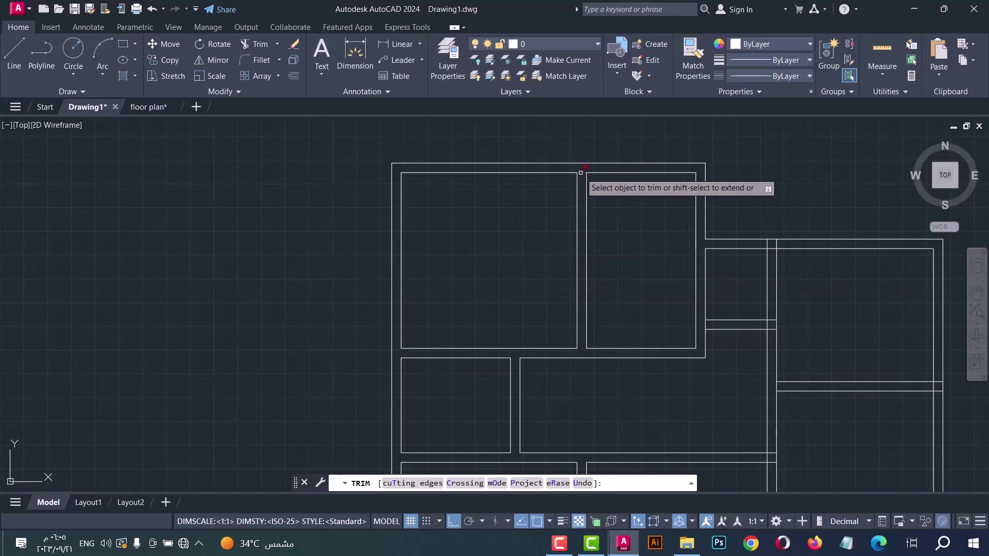
scroll(775, 309, up, 3)
click(764, 331)
click(756, 355)
click(755, 356)
click(740, 353)
click(785, 150)
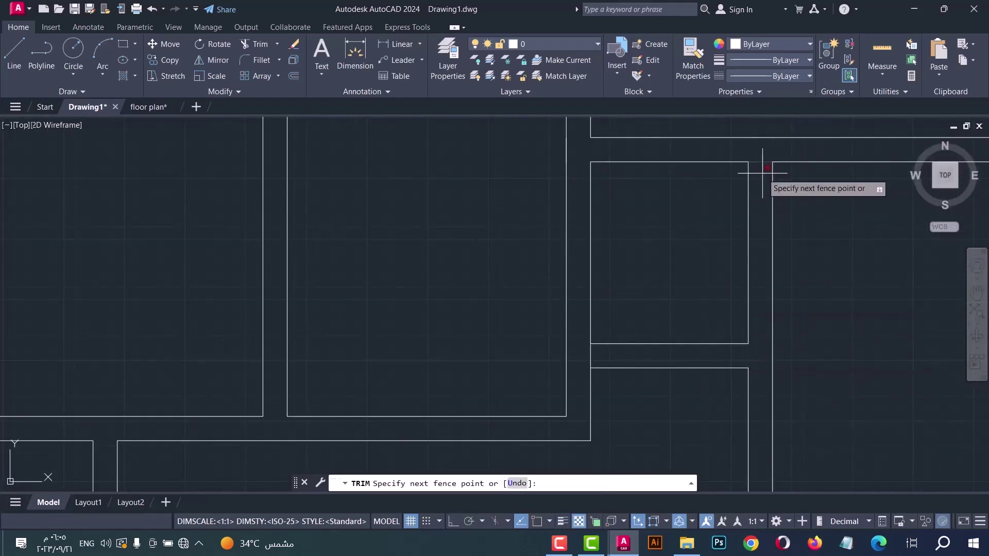
click(762, 173)
scroll(623, 188, down, 4)
scroll(669, 320, up, 4)
click(658, 184)
click(664, 185)
click(649, 376)
click(647, 363)
scroll(596, 361, down, 4)
scroll(588, 327, up, 5)
click(701, 266)
click(639, 304)
scroll(631, 387, down, 4)
scroll(435, 250, up, 5)
Step: Trim the last corner junction near the centre and end the TRIM command
click(448, 264)
click(433, 230)
click(435, 263)
click(458, 273)
scroll(495, 280, down, 4)
scroll(420, 354, down, 2)
scroll(419, 354, down, 2)
scroll(399, 292, up, 2)
key(Escape)
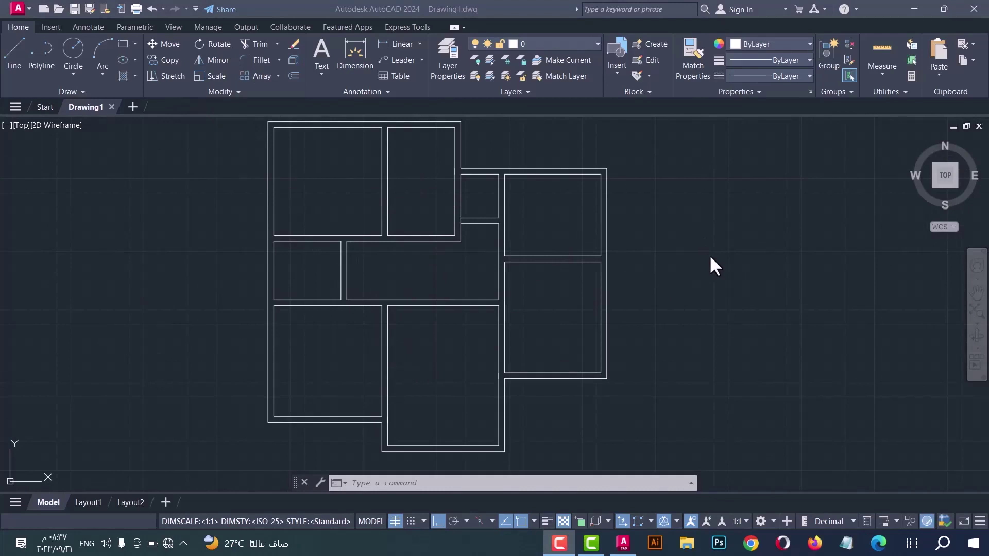
Step: Open the Layer Properties Manager from the Home tab's Layers panel
click(638, 176)
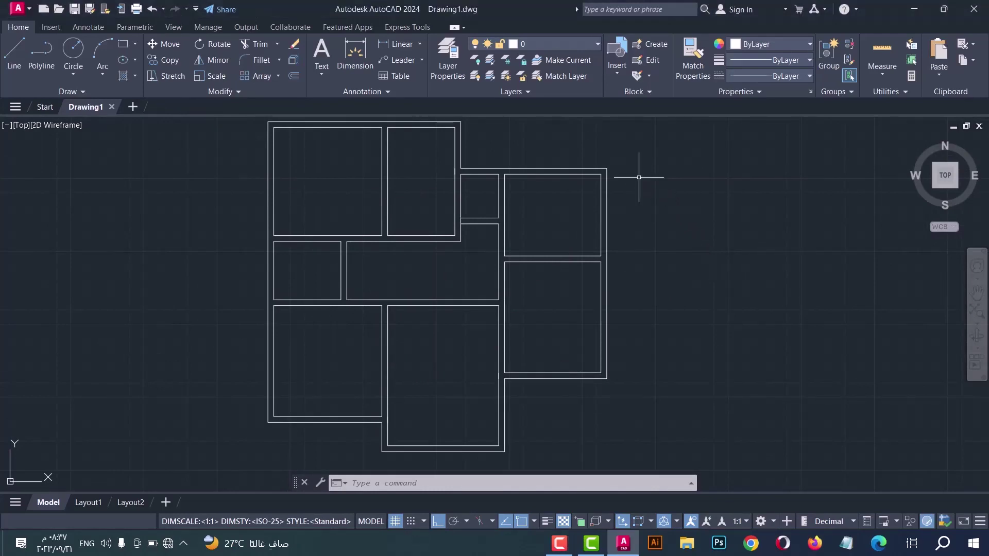
click(441, 54)
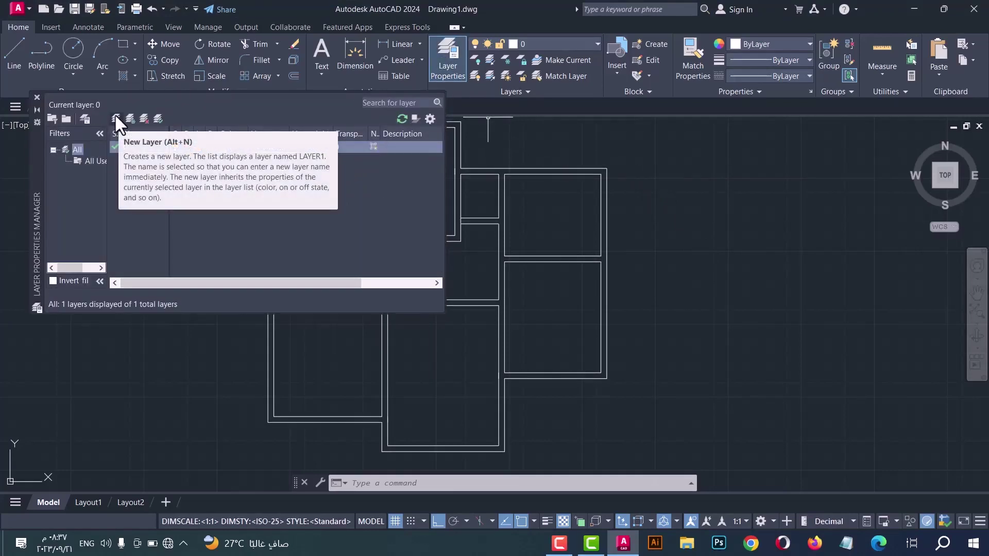
Step: Create the layers 'hatch' and 'dim', giving the dim layer the colour green
click(116, 119)
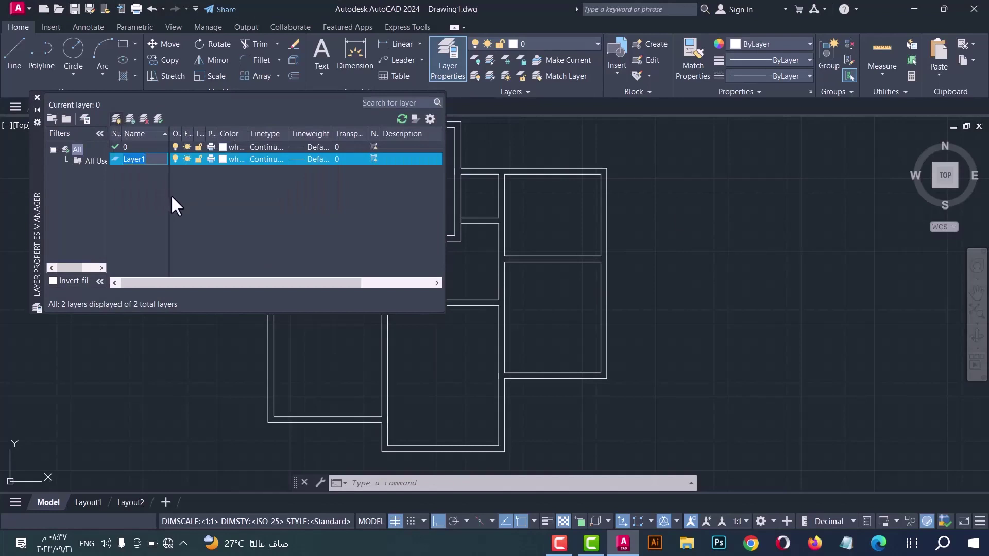
text(h)
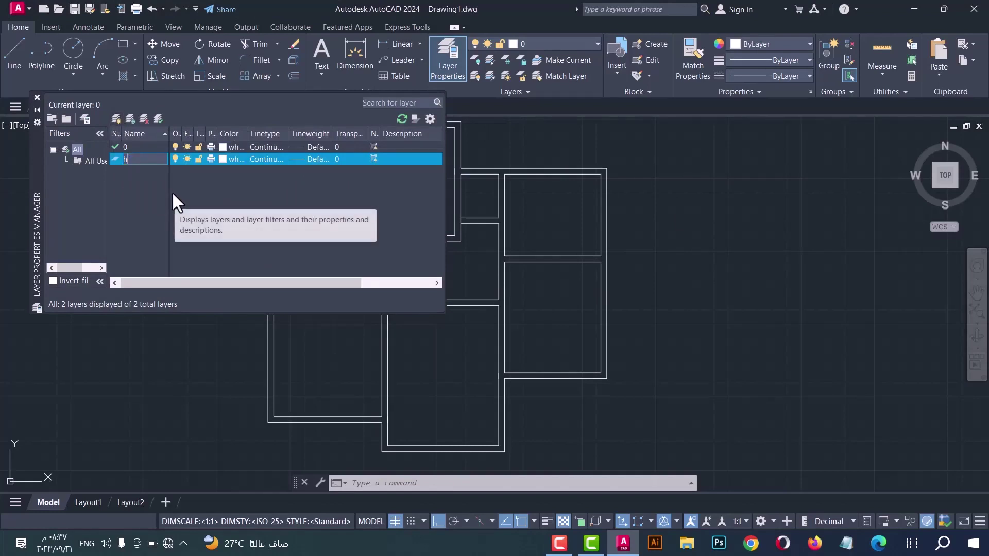
text(atches)
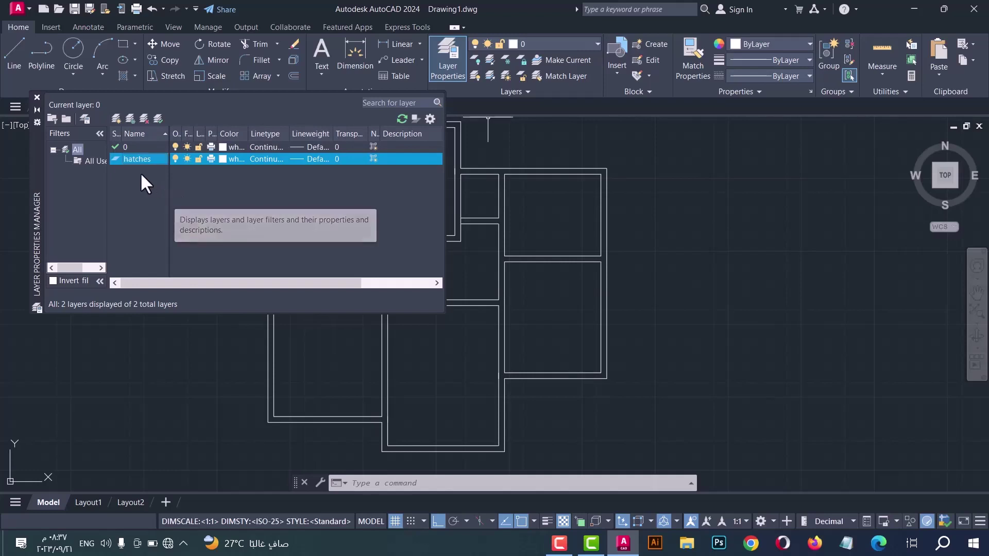
click(116, 119)
text(dimens)
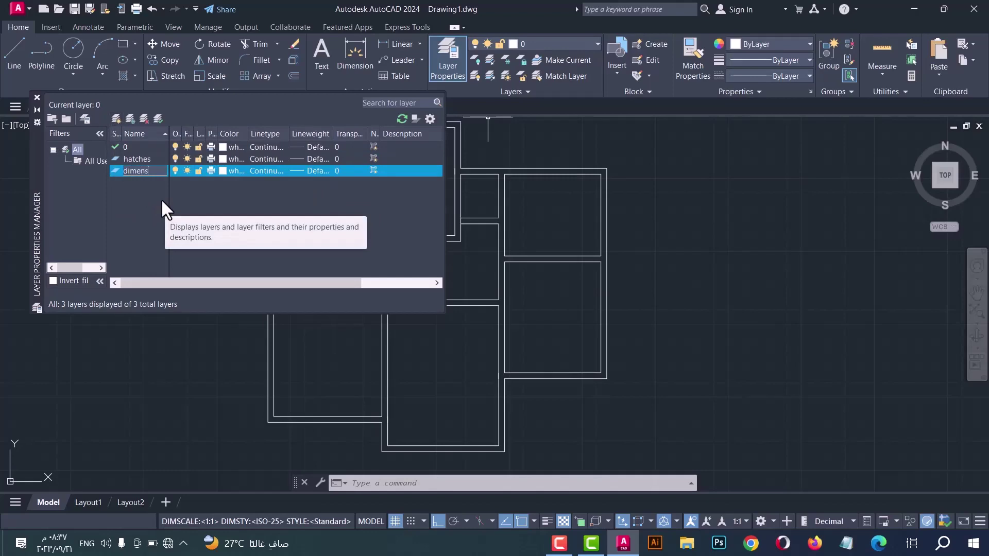
key(Return)
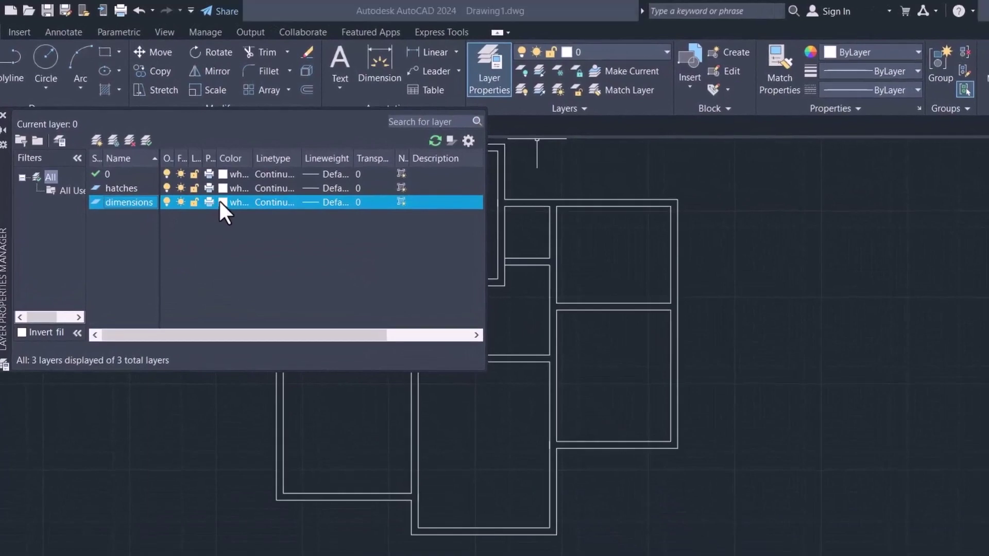
click(221, 202)
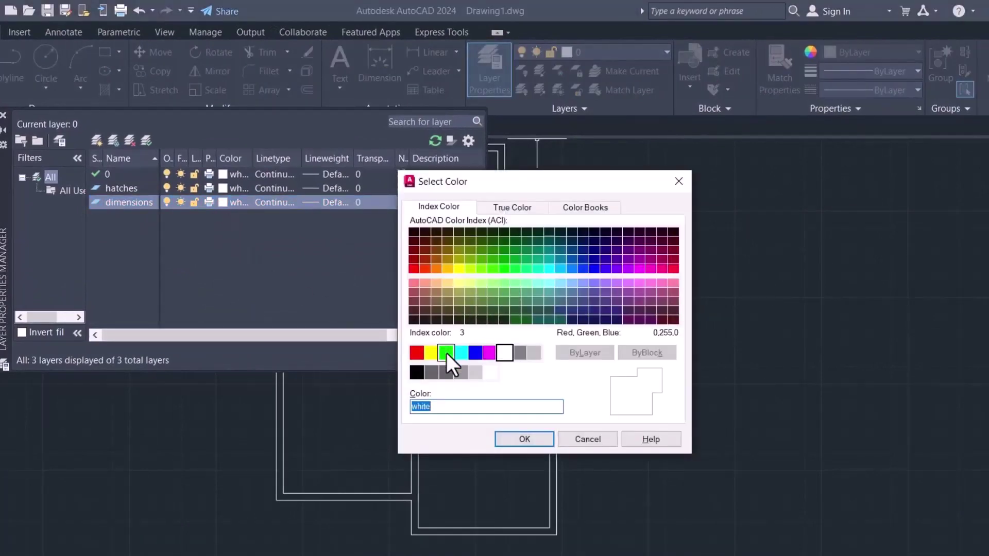
click(446, 353)
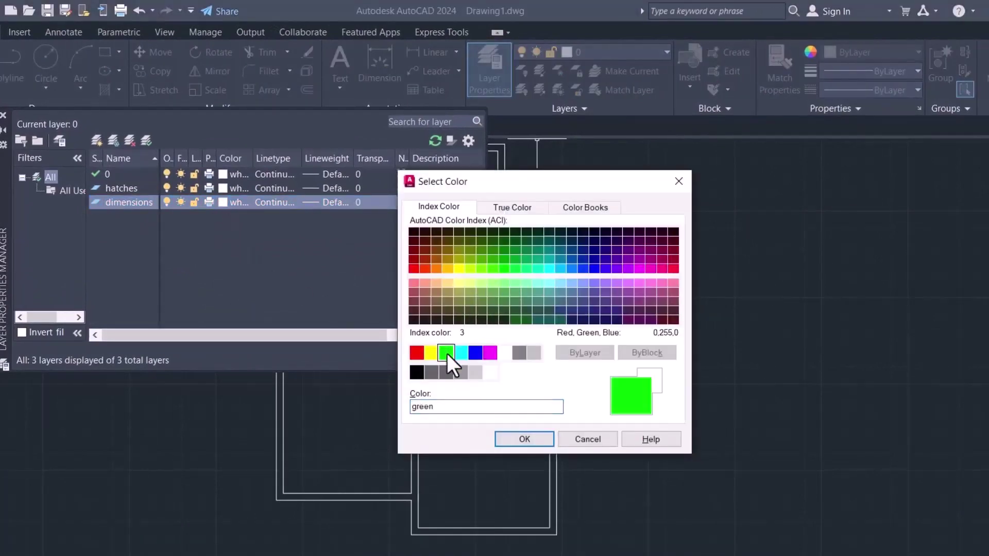
click(524, 439)
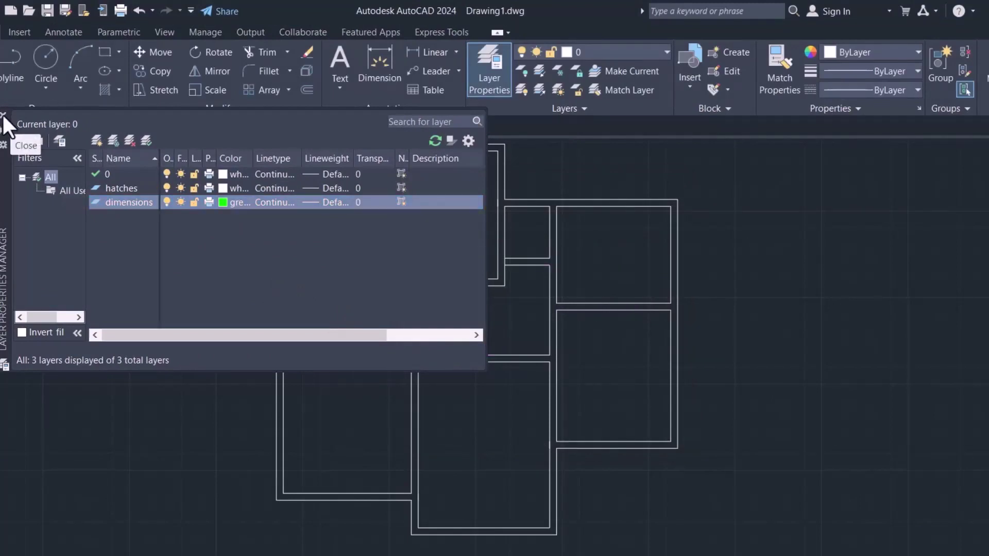
click(4, 117)
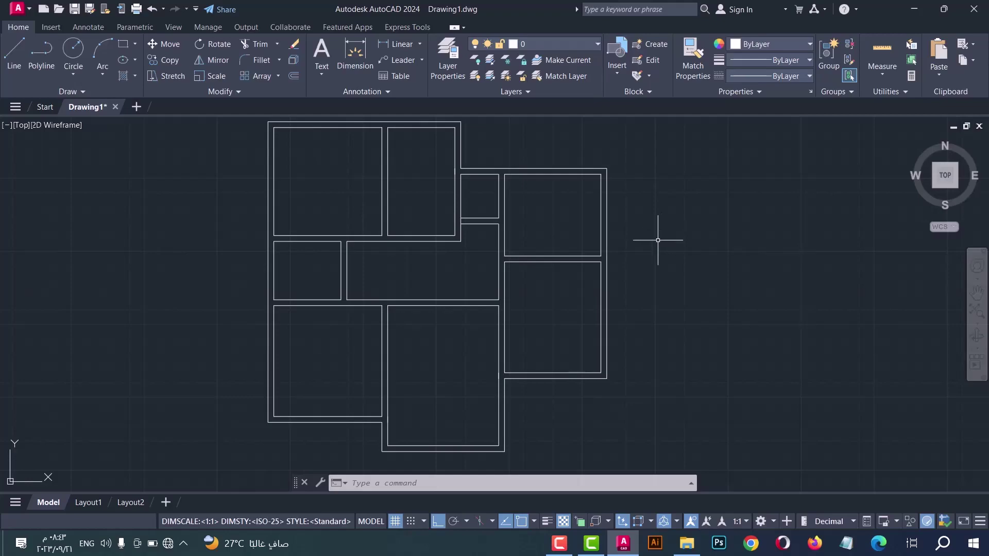
Step: Open block for plan.dwg from its folder in File Explorer
click(689, 548)
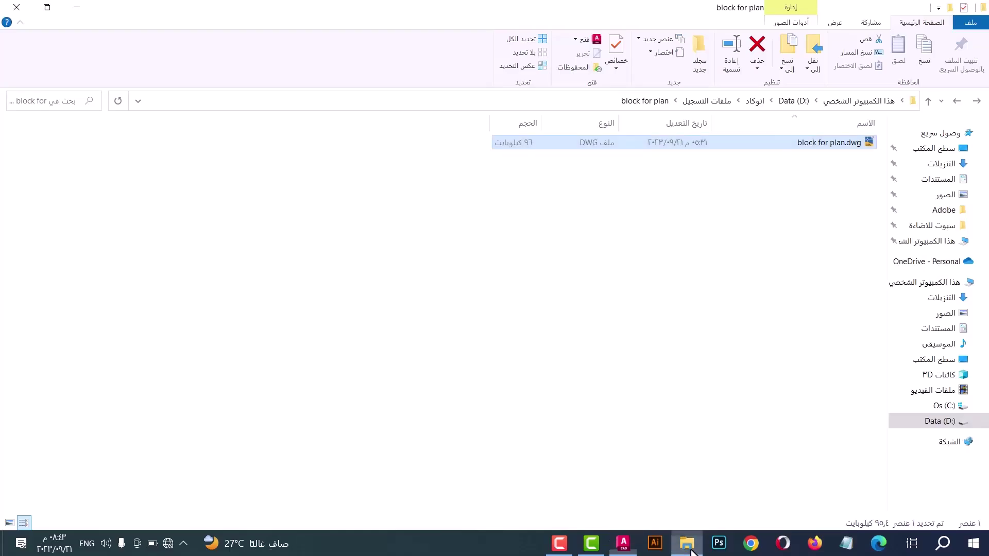
click(771, 139)
key(alt+Tab)
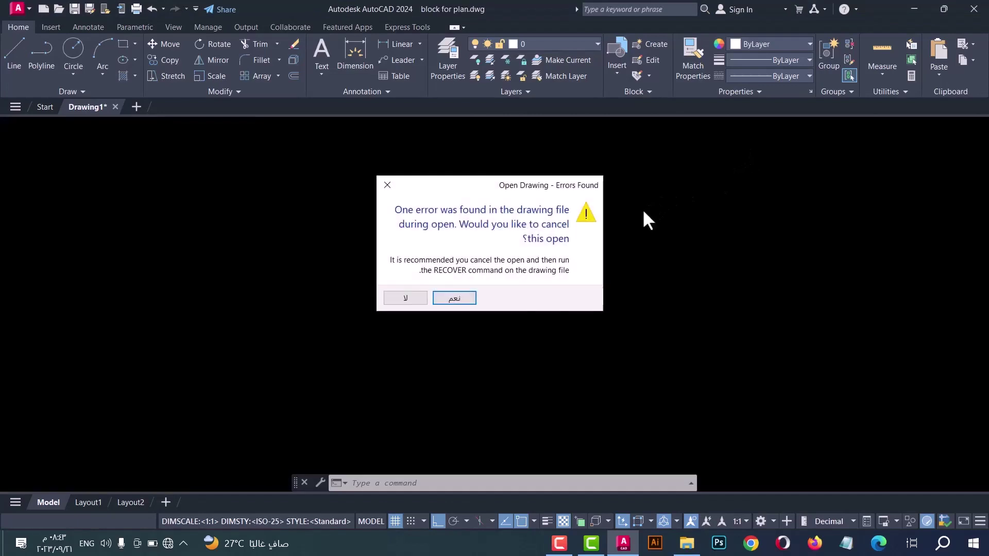
Step: Dismiss the error prompt, select all furniture blocks and paste them into Drawing1
click(388, 186)
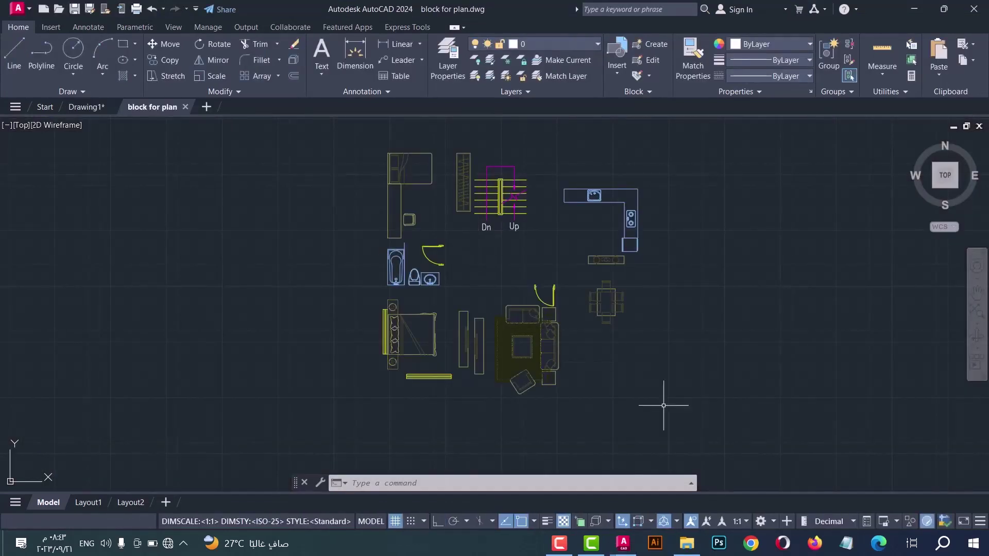
click(696, 418)
click(336, 131)
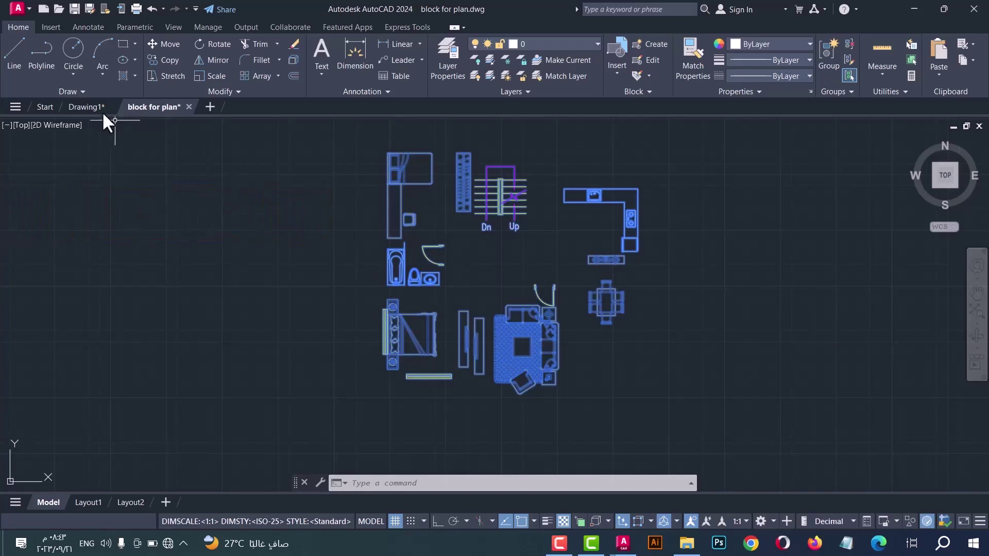
click(85, 106)
key(ctrl+v)
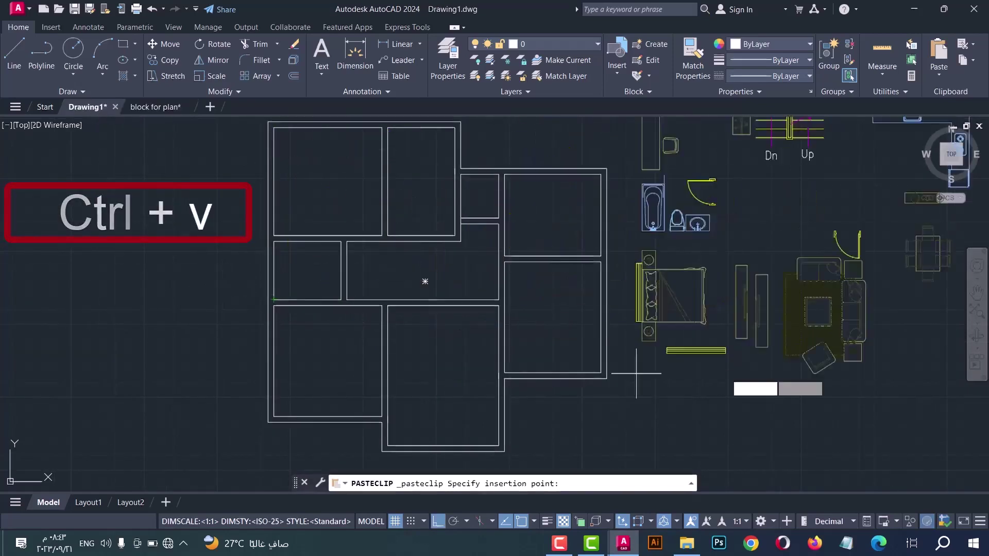
Step: Place the pasted furniture blocks to the right of the floor plan
click(703, 419)
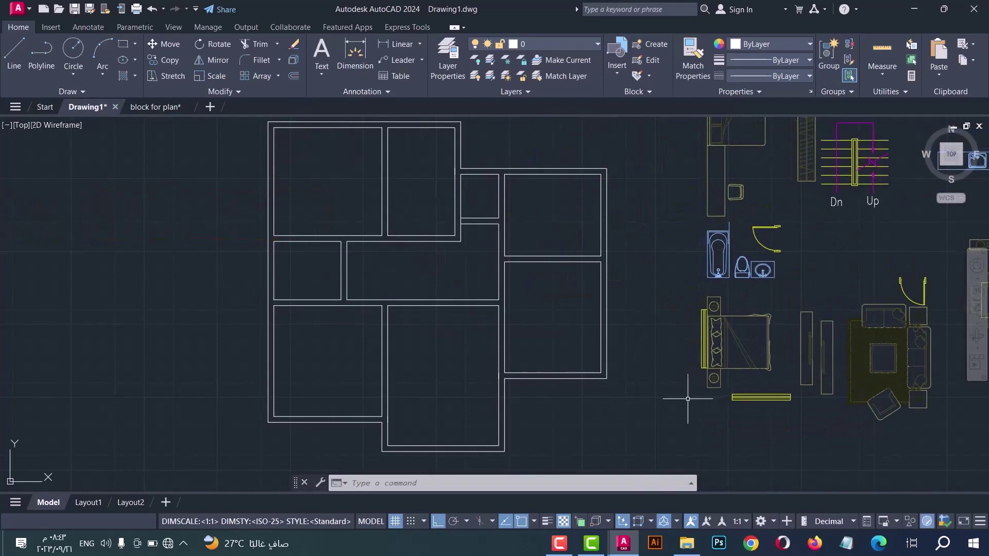
scroll(627, 295, down, 2)
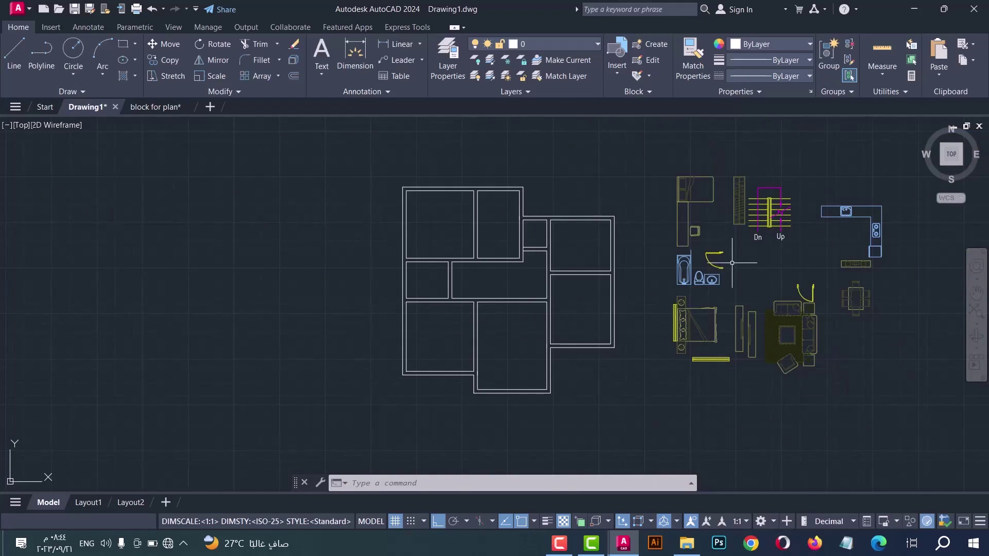
scroll(726, 261, up, 4)
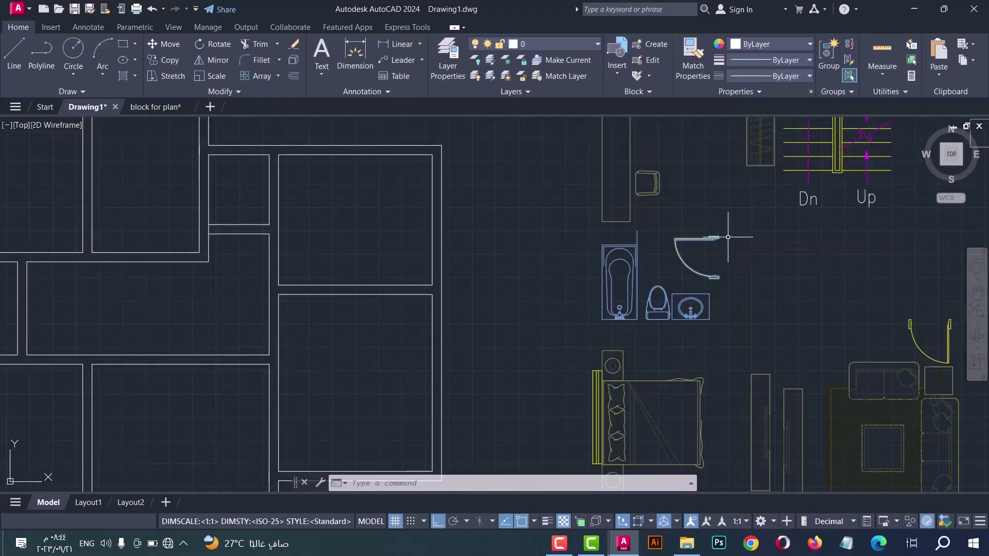
Step: Move one door block by its end point into the left room's wall opening
key(Return)
click(718, 236)
scroll(214, 276, down, 3)
scroll(321, 230, up, 5)
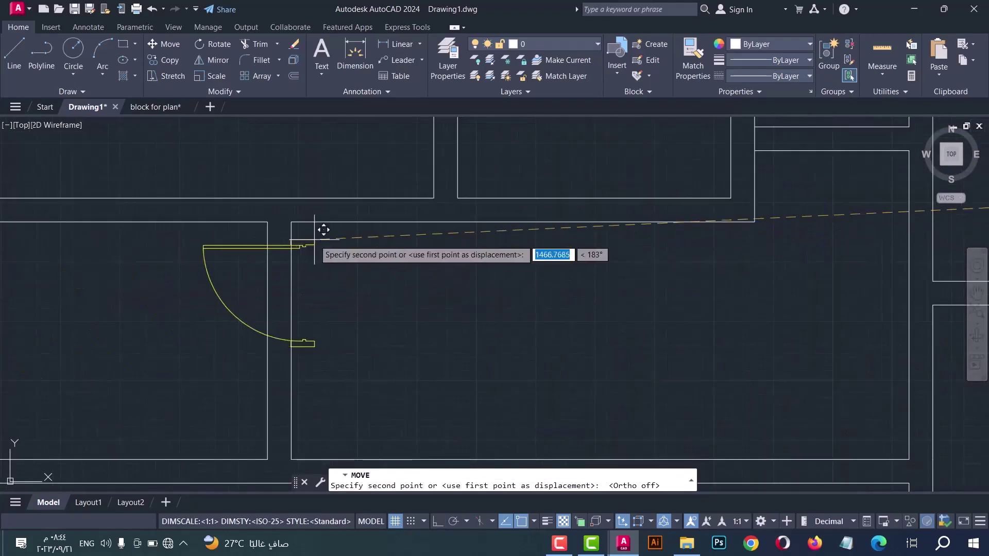
click(297, 226)
scroll(355, 231, down, 2)
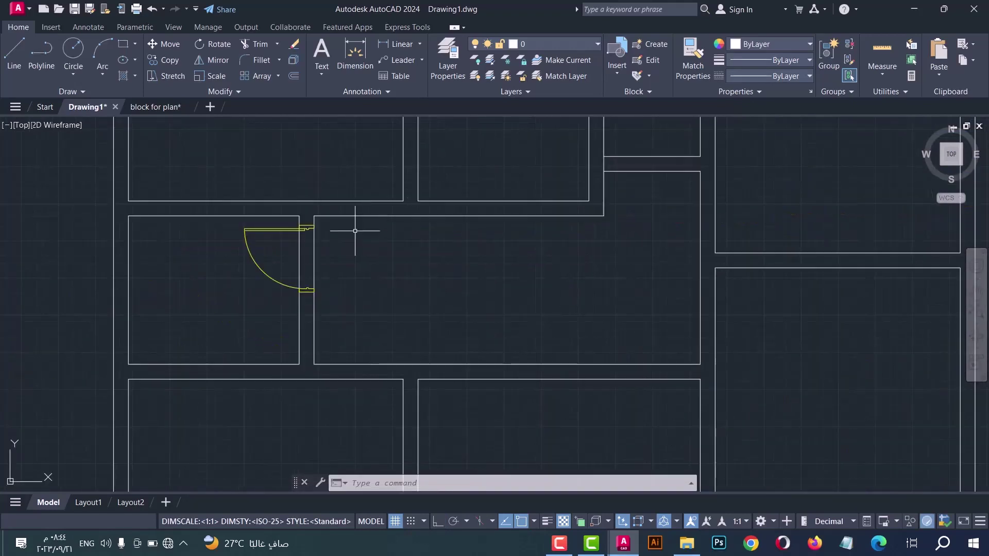
scroll(349, 242, down, 4)
scroll(751, 256, up, 3)
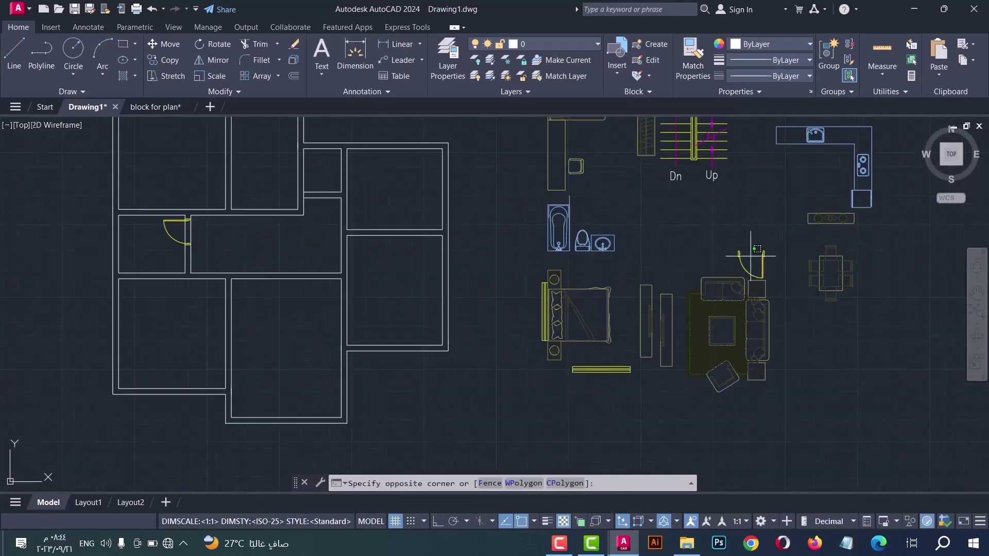
Step: Move a second door block by its corner into its wall opening
key(m)
key(space)
scroll(726, 232, up, 6)
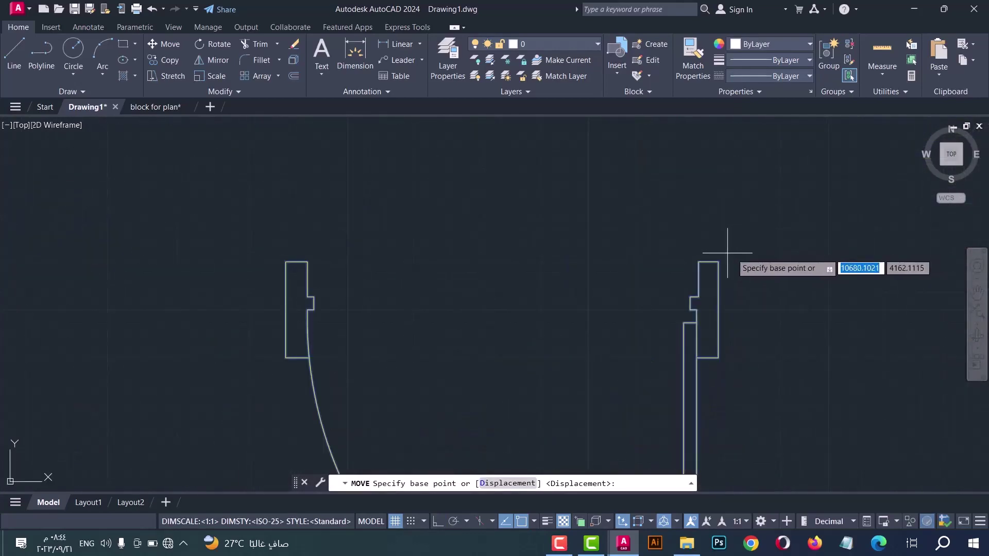
click(718, 261)
scroll(680, 222, down, 4)
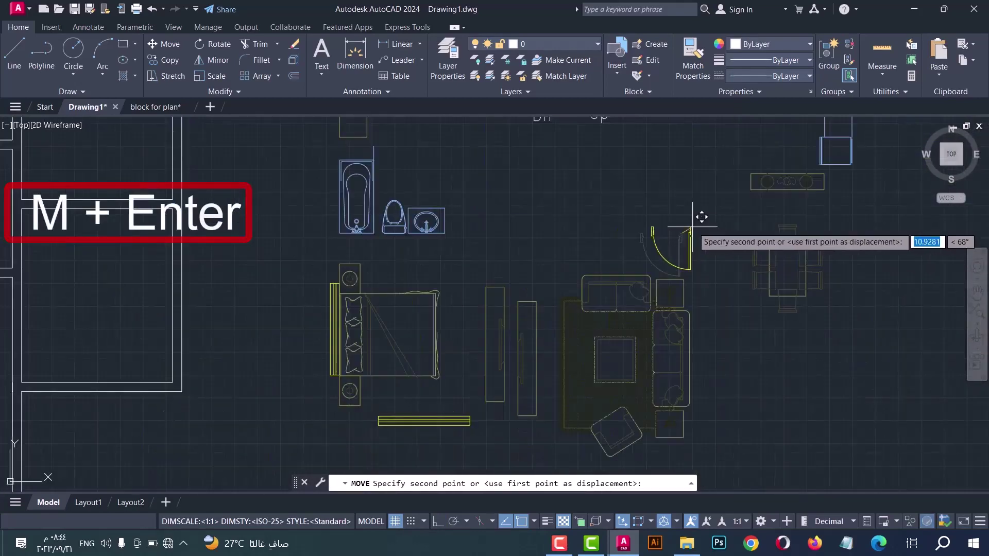
scroll(673, 243, down, 3)
scroll(442, 258, up, 5)
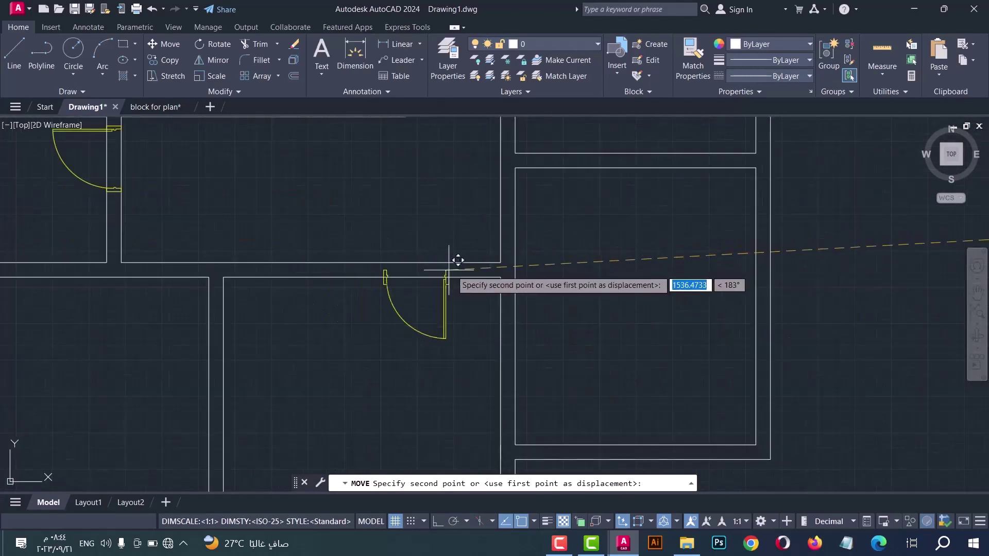
click(481, 263)
scroll(320, 154, down, 3)
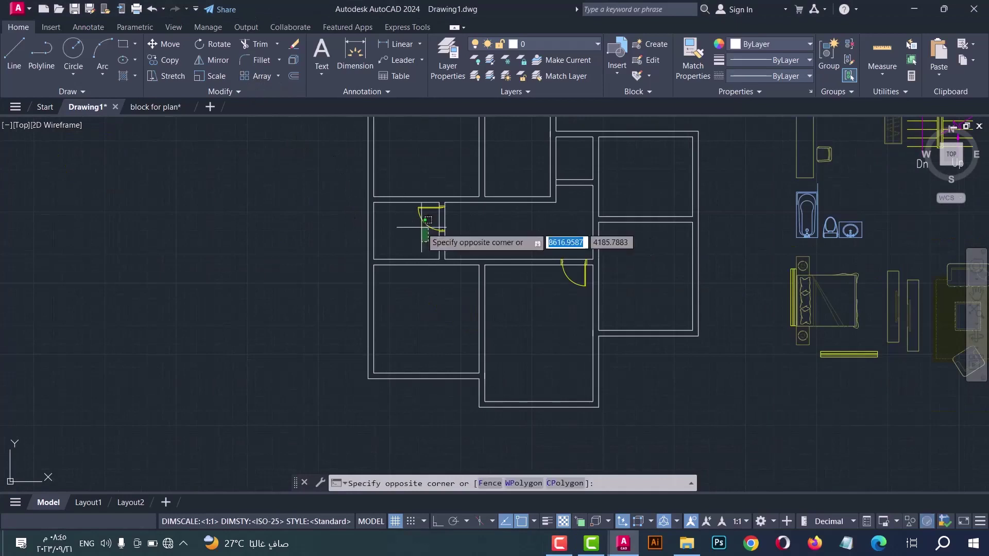
scroll(441, 206, up, 8)
Step: Copy the first door into the neighbouring wall opening using CO
text(m)
key(Return)
key(Escape)
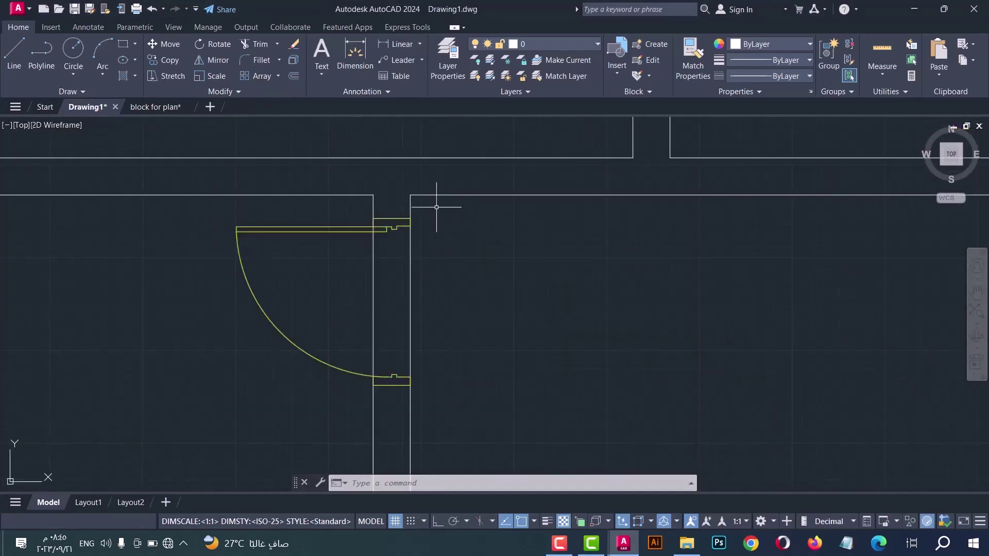
click(188, 245)
text(co)
key(Return)
click(410, 219)
scroll(361, 240, down, 8)
scroll(369, 238, up, 8)
click(381, 199)
key(Escape)
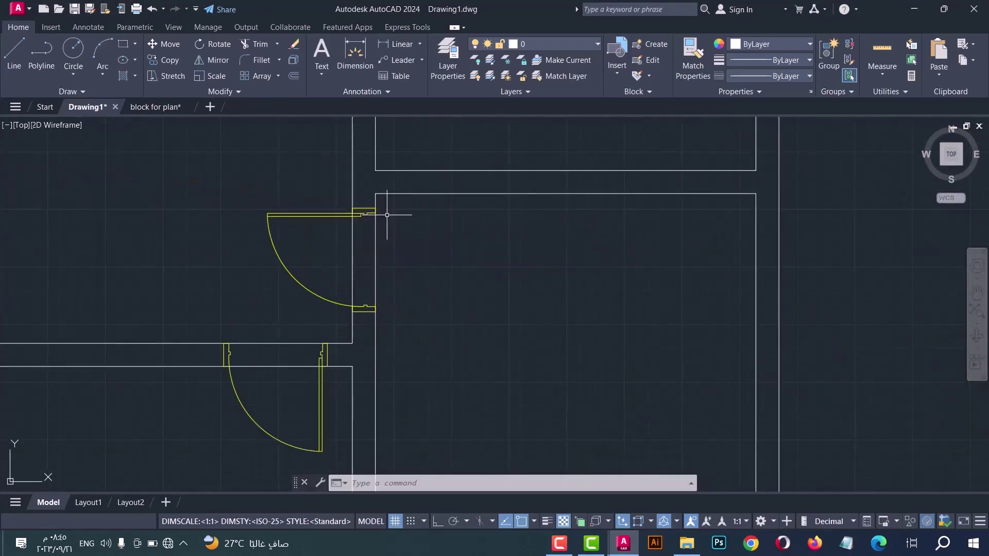
key(Escape)
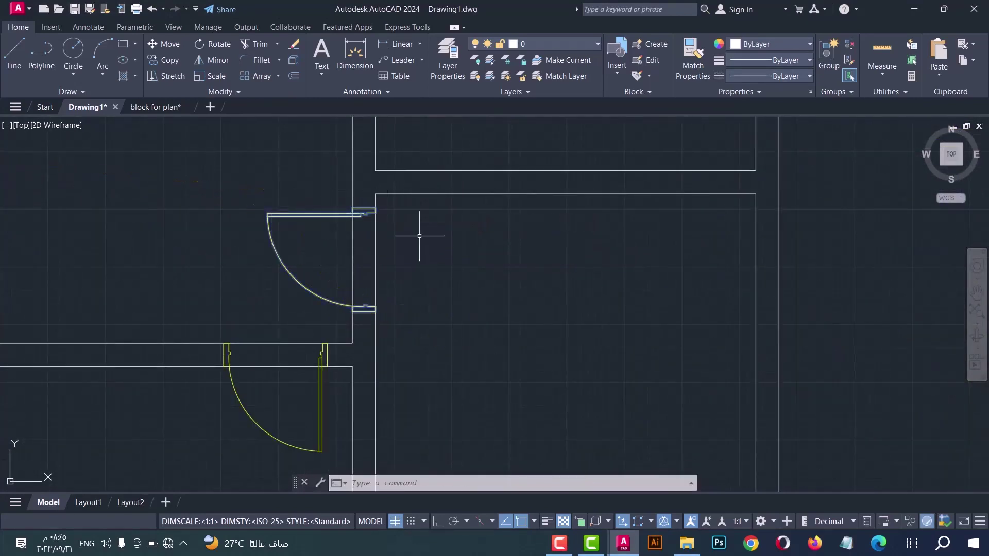
Step: Flip the copied door about a vertical line through its jamb, deleting the original
text(mi)
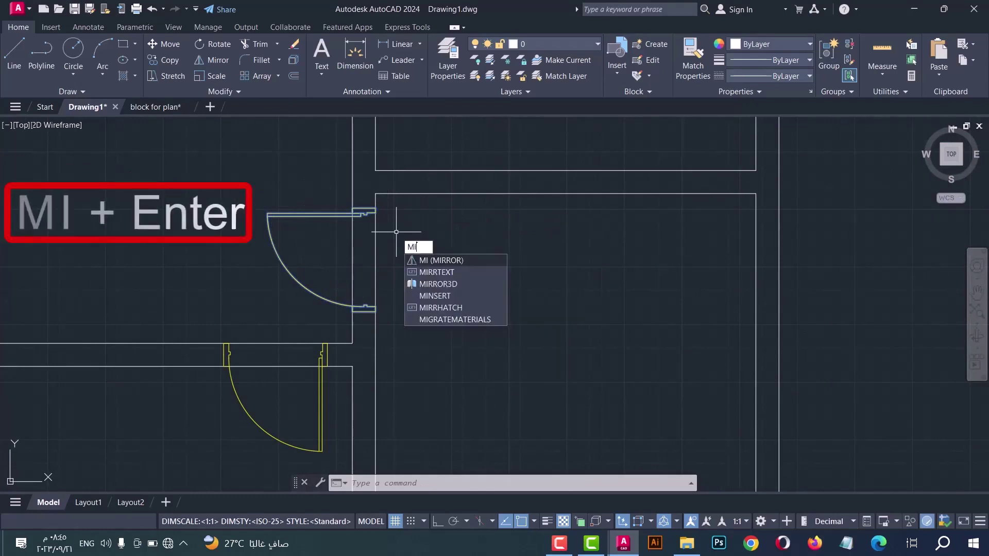
key(Return)
scroll(376, 212, up, 6)
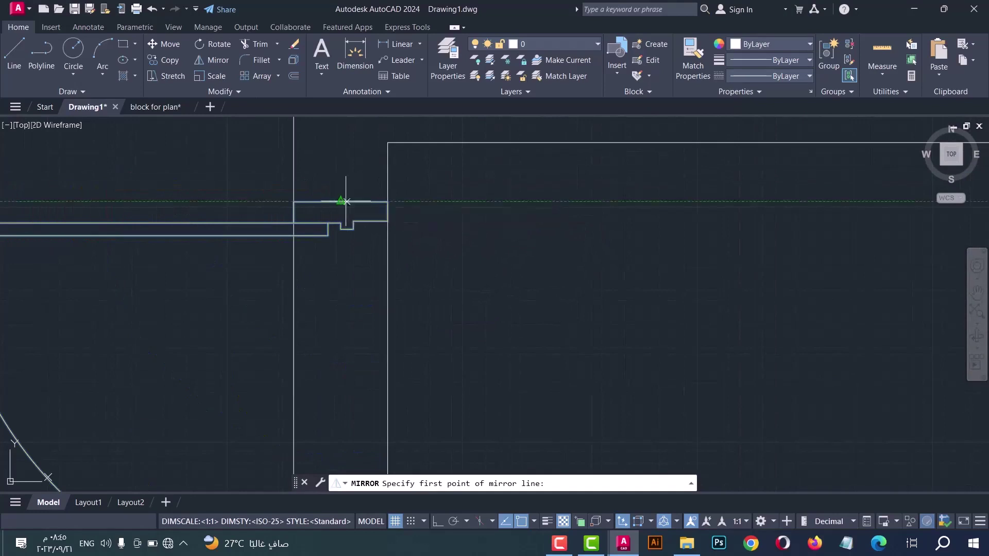
click(340, 202)
scroll(336, 234, down, 2)
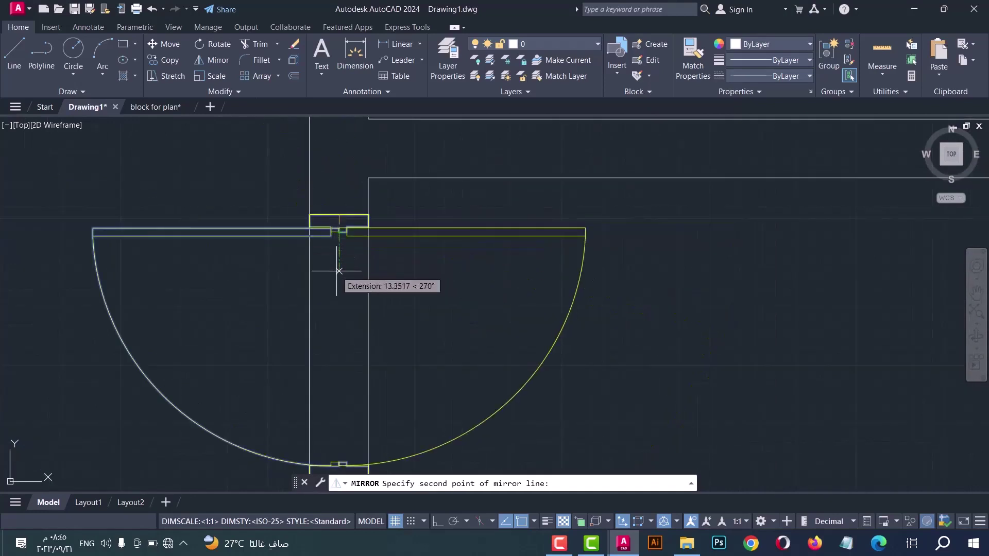
key(F8)
click(339, 345)
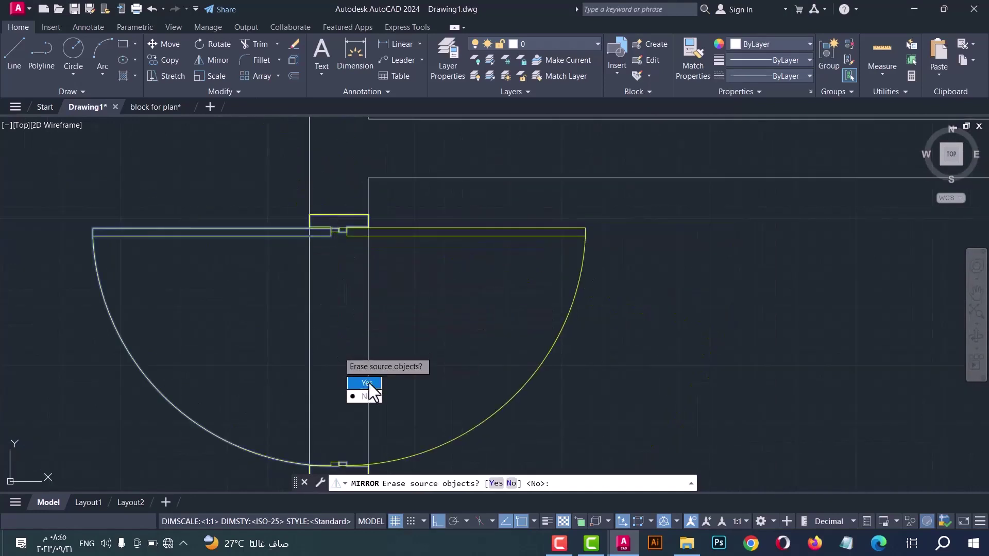
click(367, 384)
scroll(375, 275, down, 3)
Step: Mirror the flipped door about the midpoint between two wall corners, keeping both doors
click(420, 287)
scroll(417, 318, down, 2)
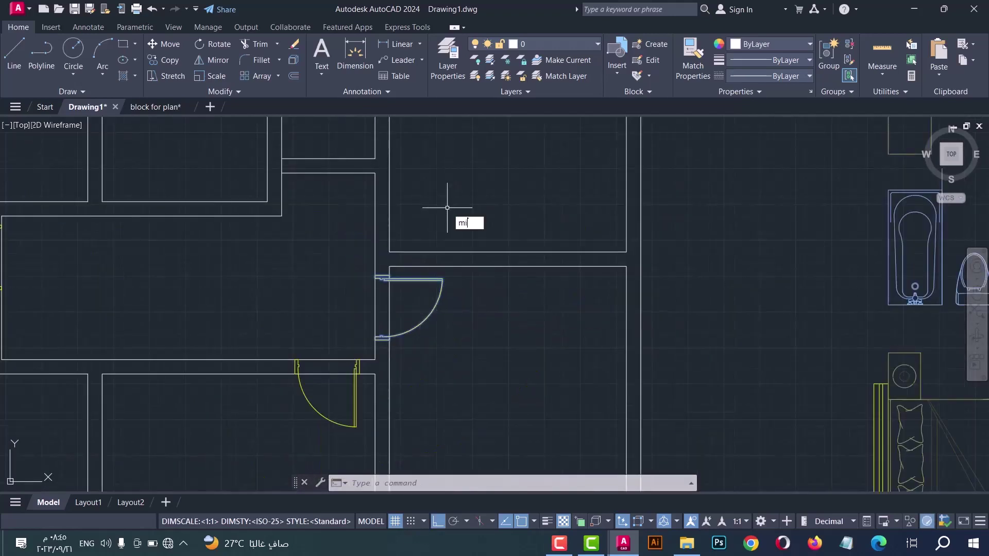
key(Return)
scroll(413, 240, up, 2)
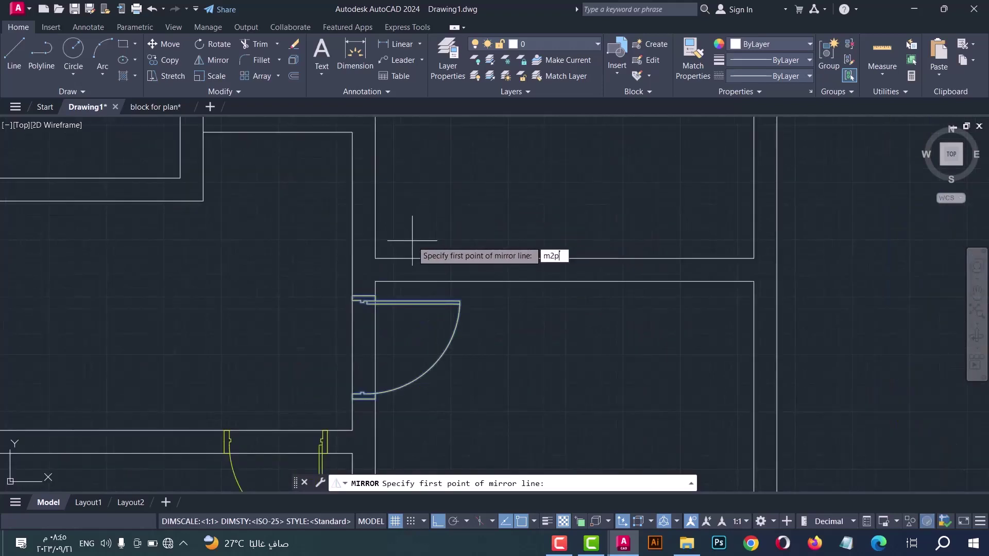
text(m2p)
key(Return)
click(376, 281)
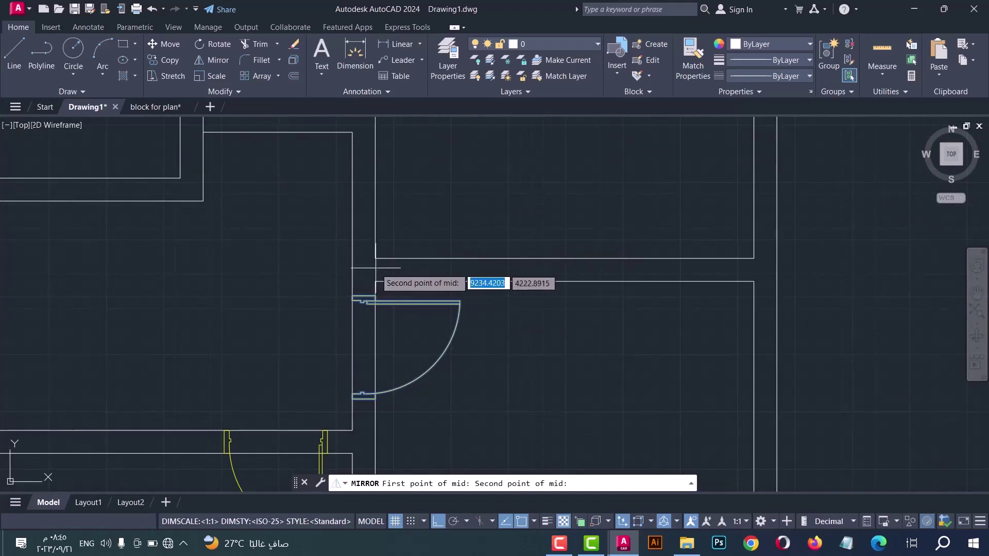
click(376, 258)
click(833, 276)
click(859, 326)
scroll(572, 270, down, 4)
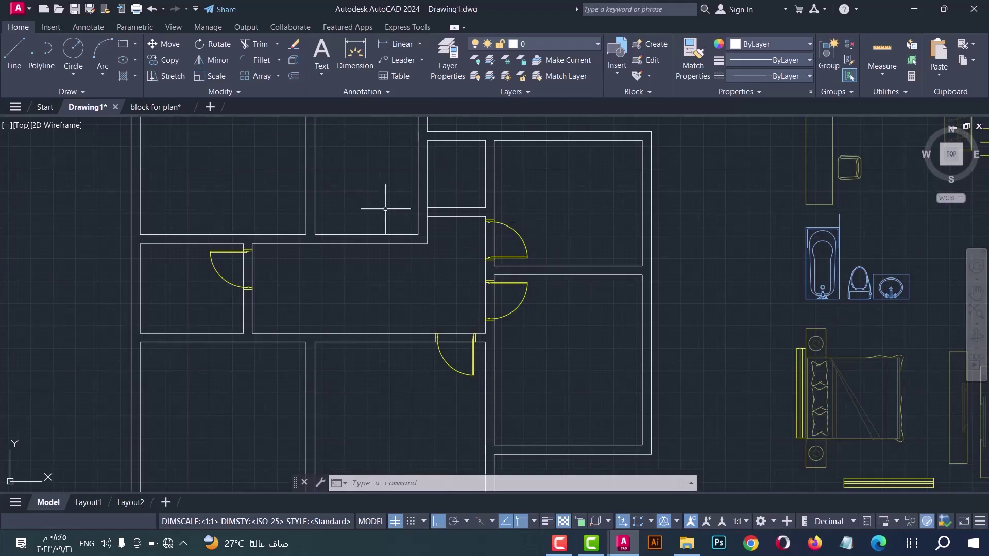
Step: Copy the lower door from its jamb into another door opening
click(462, 393)
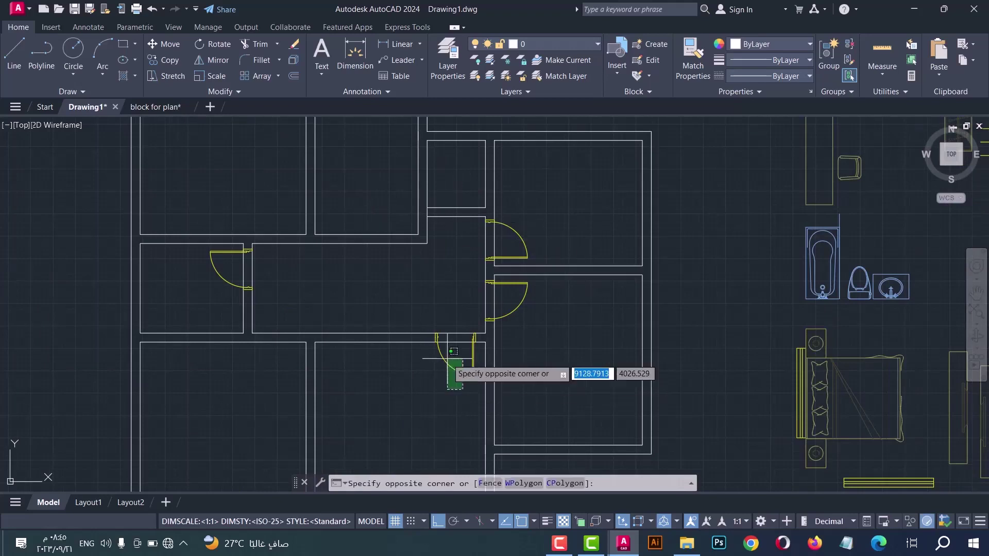
click(435, 341)
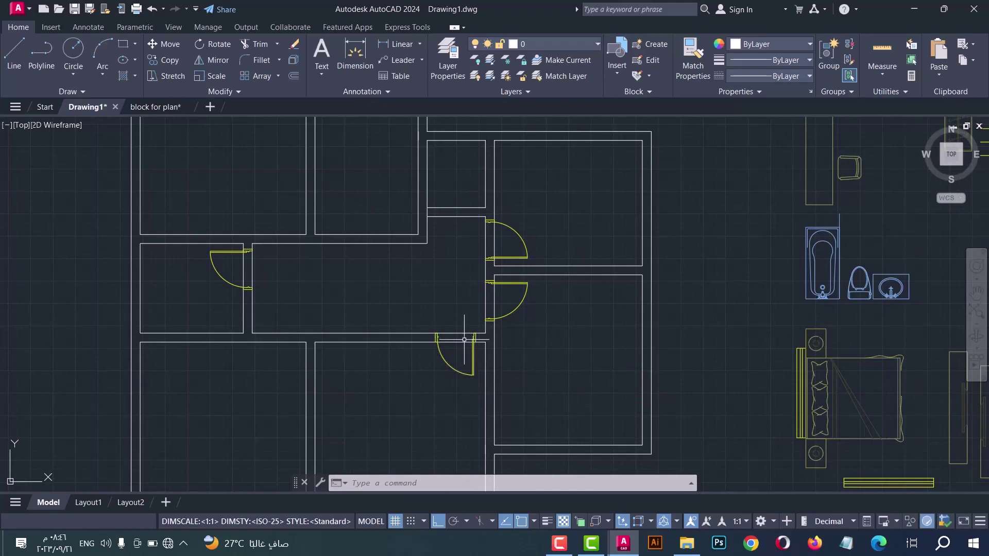
scroll(345, 334, up, 3)
click(503, 346)
click(461, 379)
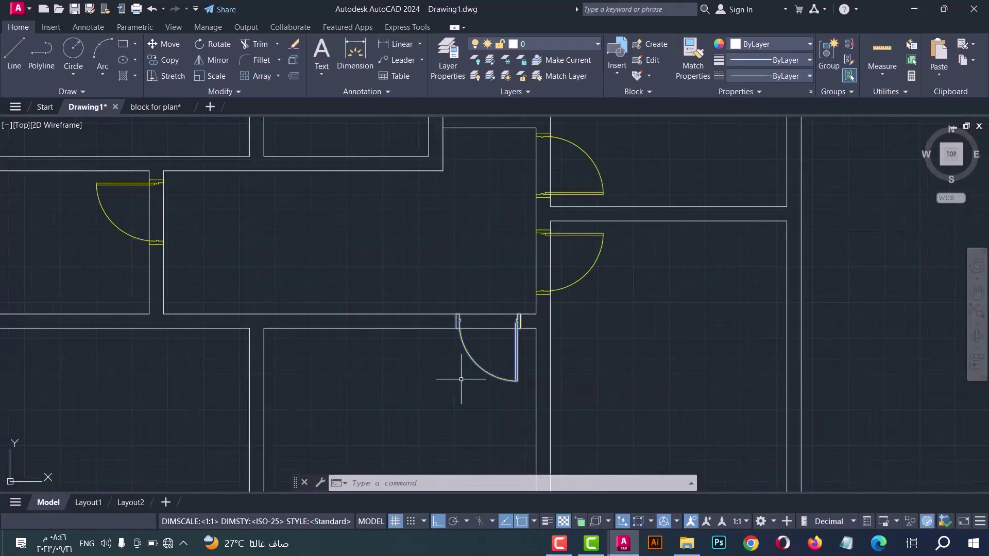
text(co)
key(Return)
scroll(523, 335, up, 3)
click(518, 314)
scroll(592, 274, down, 2)
scroll(273, 269, up, 4)
click(315, 278)
scroll(316, 279, down, 3)
key(Return)
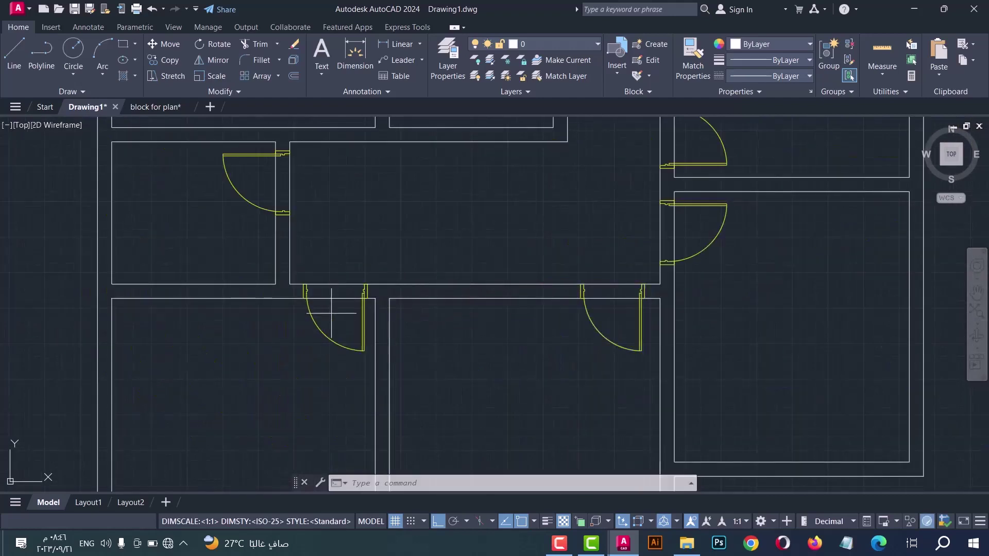
Step: Mirror that door to the opposite side, keeping the original
text(mi)
key(Return)
click(111, 213)
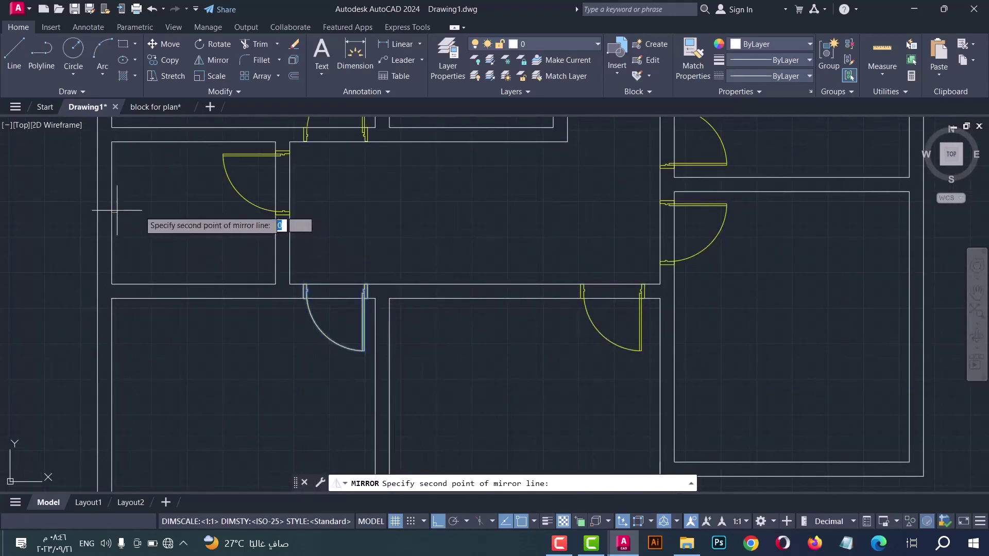
click(463, 240)
click(519, 254)
scroll(453, 261, down, 3)
scroll(479, 191, up, 4)
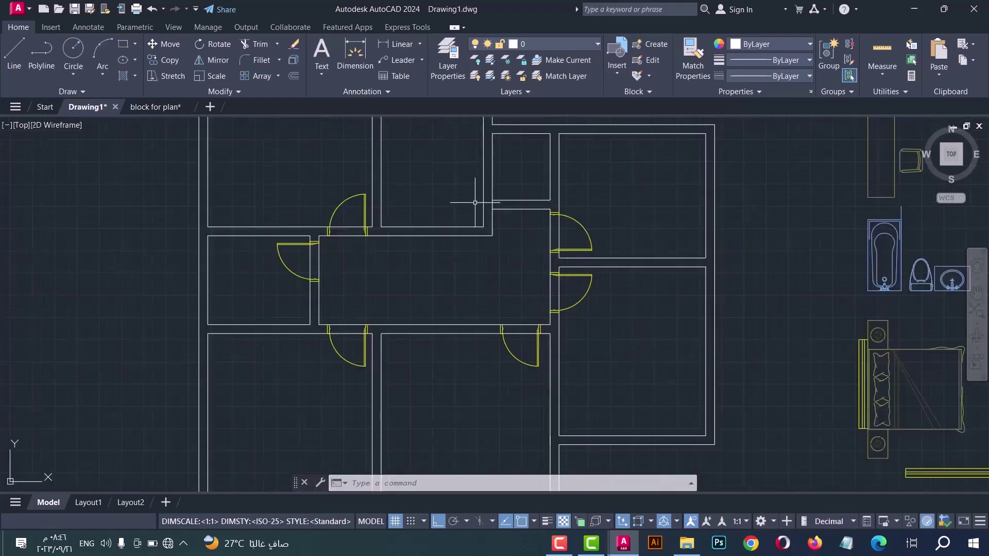
Step: Copy the lower door into the opening below it
click(277, 448)
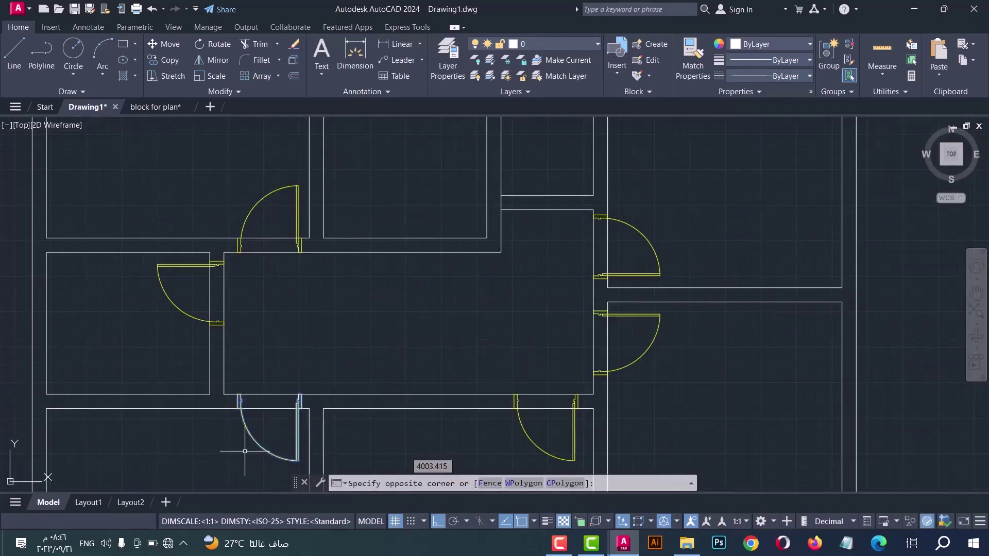
scroll(297, 413, up, 4)
key(Return)
click(309, 356)
scroll(309, 356, down, 3)
scroll(388, 303, up, 3)
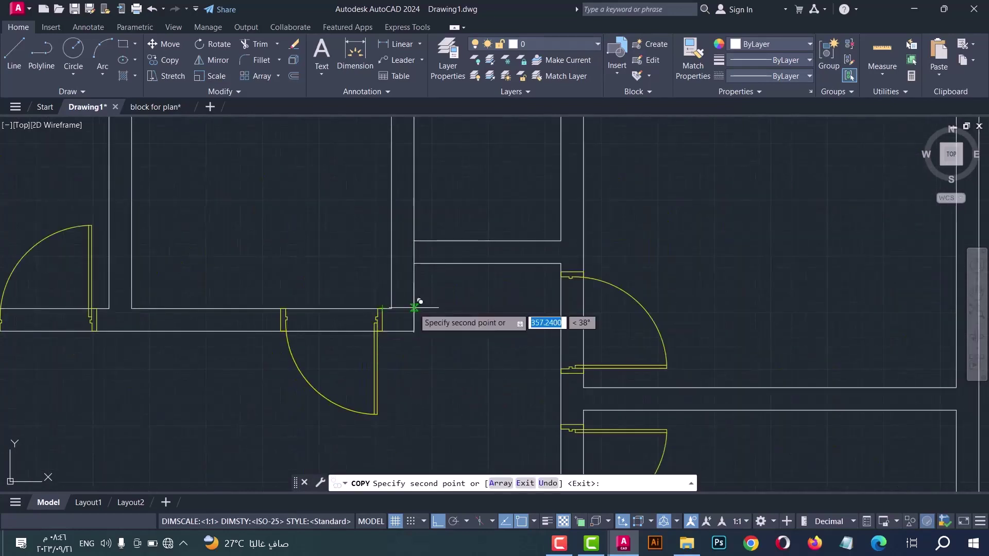
click(408, 335)
scroll(492, 312, down, 2)
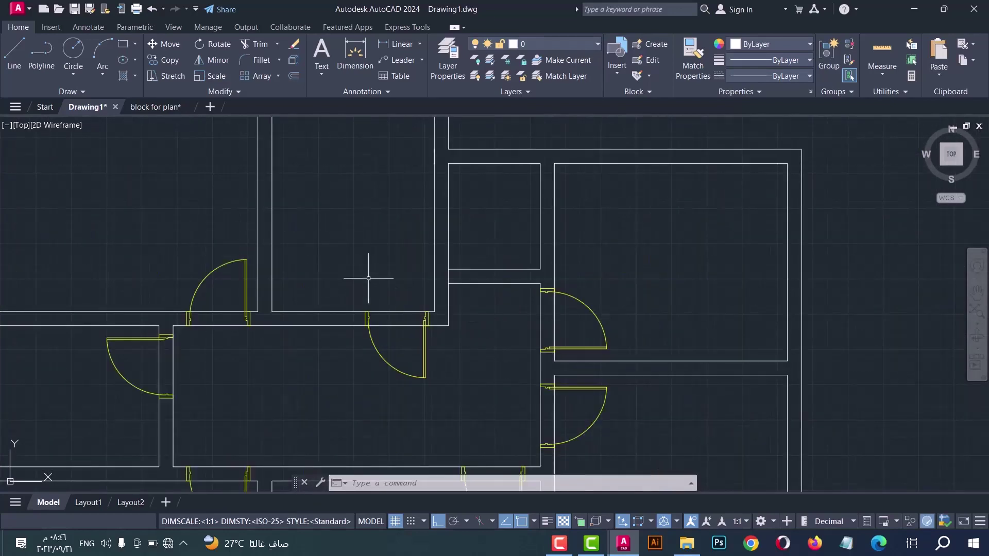
scroll(418, 283, down, 2)
scroll(435, 322, up, 4)
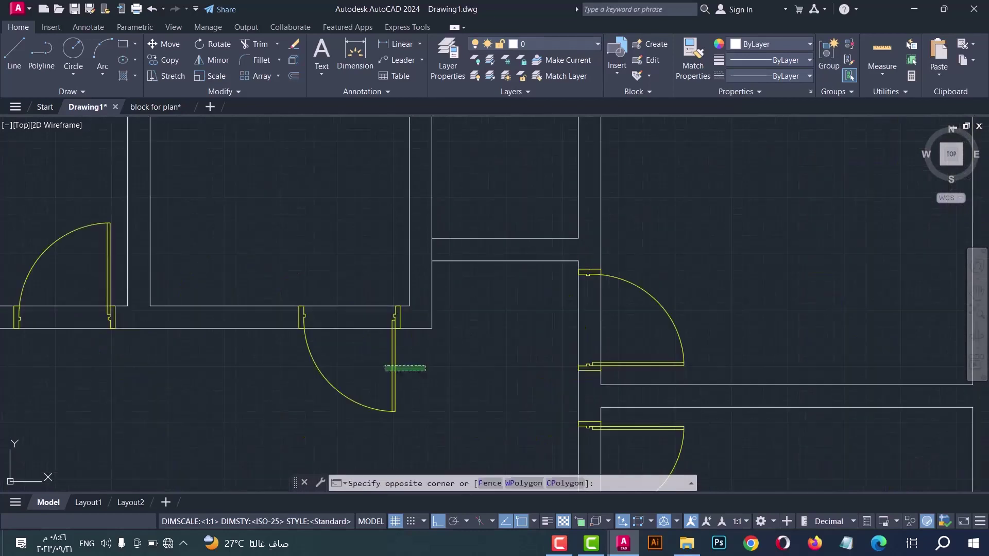
Step: Copy the door into another wall opening
text(o)
key(Return)
scroll(397, 317, up, 3)
click(404, 321)
scroll(463, 288, down, 3)
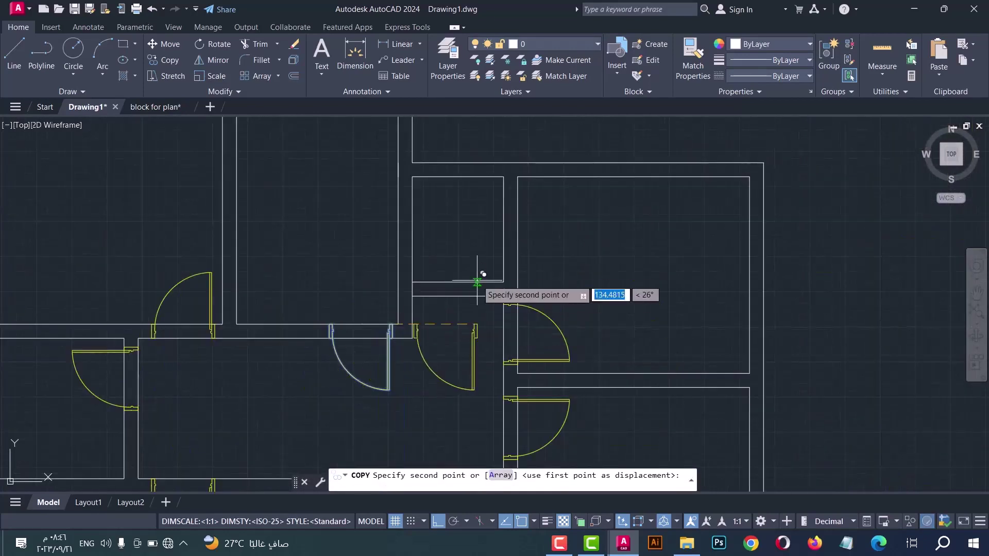
scroll(495, 291, up, 3)
click(501, 294)
key(Escape)
Step: Mirror the newly placed door across the opening, keeping the original
scroll(494, 289, up, 3)
click(505, 284)
click(467, 284)
text(mi)
key(Return)
click(528, 290)
click(320, 304)
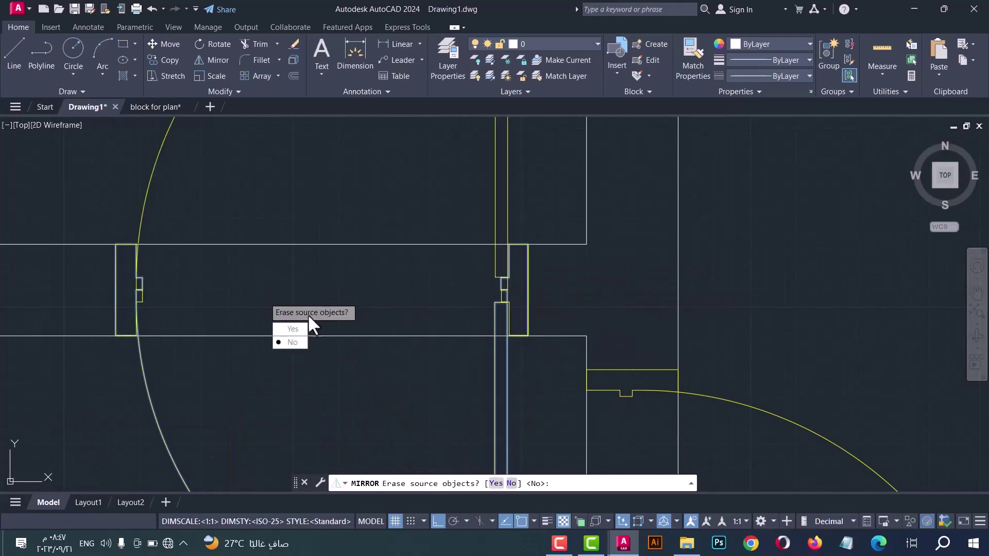
key(Return)
scroll(344, 274, down, 4)
scroll(347, 320, down, 6)
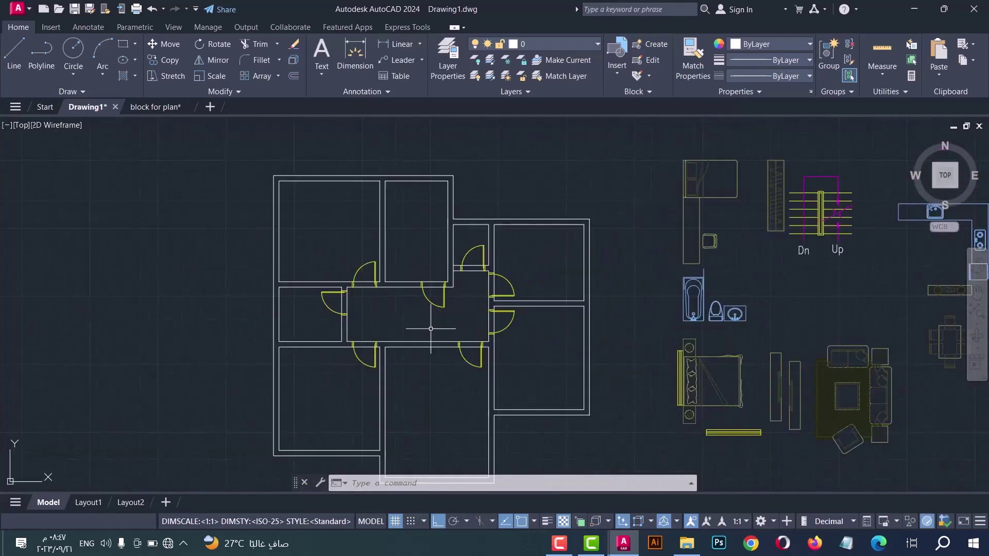
Step: Copy the window block beside the bed into the left outer wall, with Ortho off
middle_drag(356, 264, 294, 231)
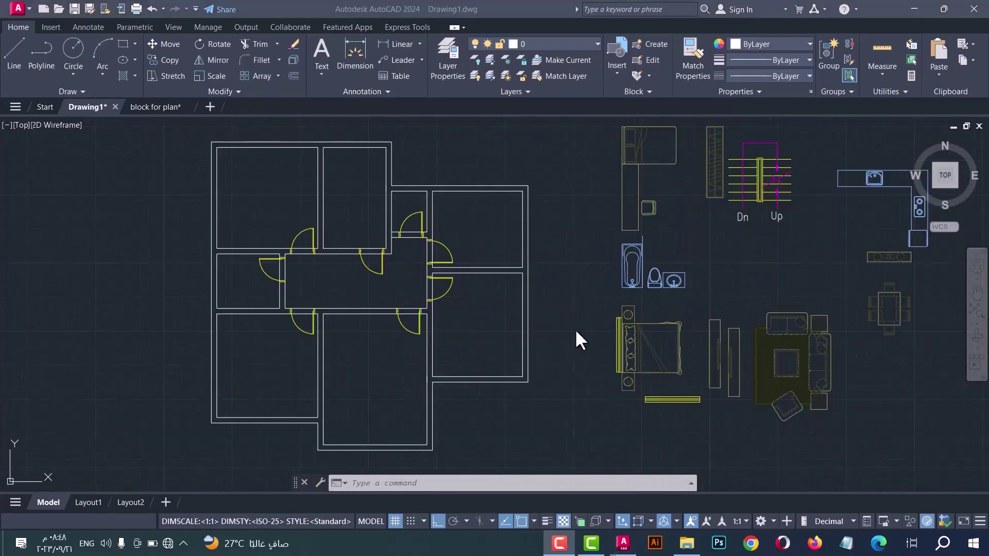
scroll(604, 382, up, 3)
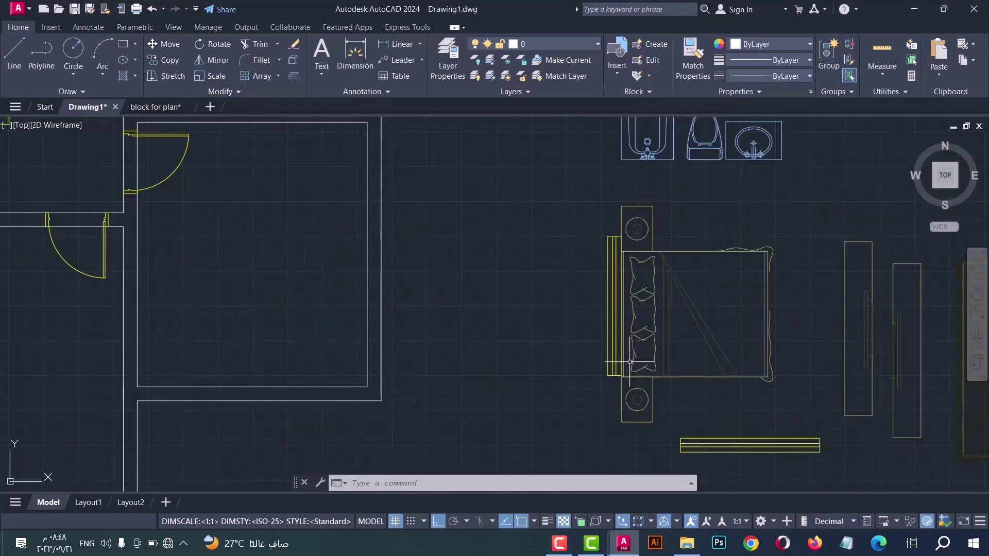
scroll(630, 362, up, 2)
click(593, 391)
click(579, 320)
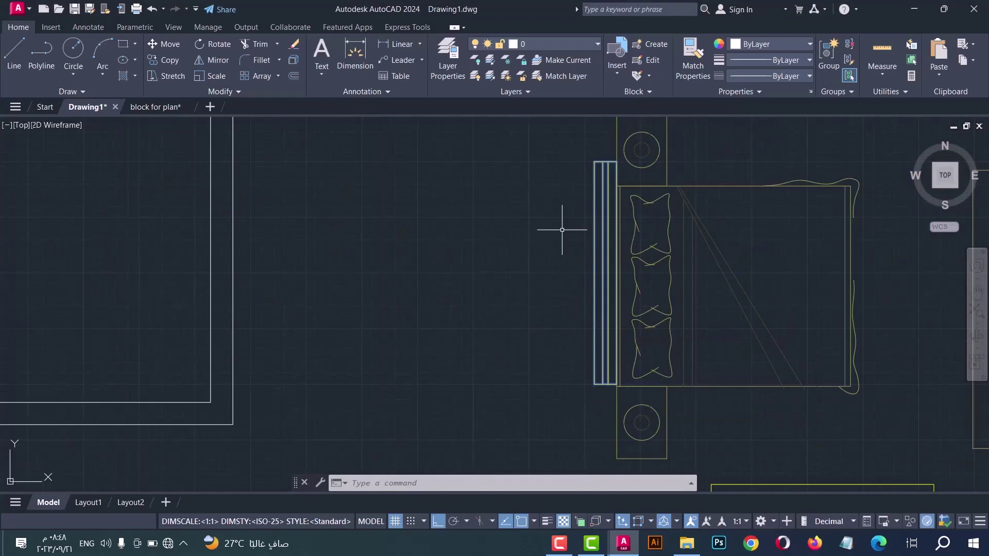
text(c)
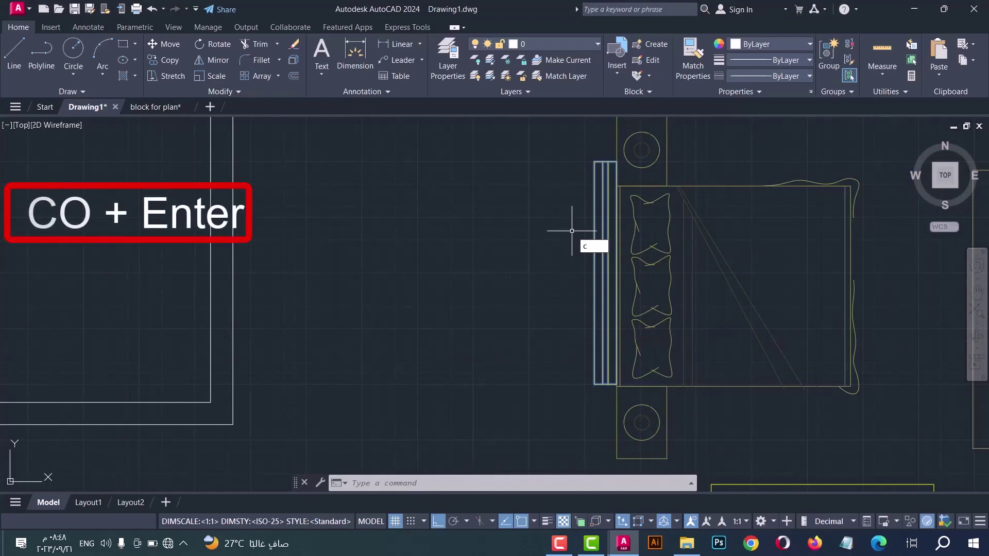
text(o)
key(Return)
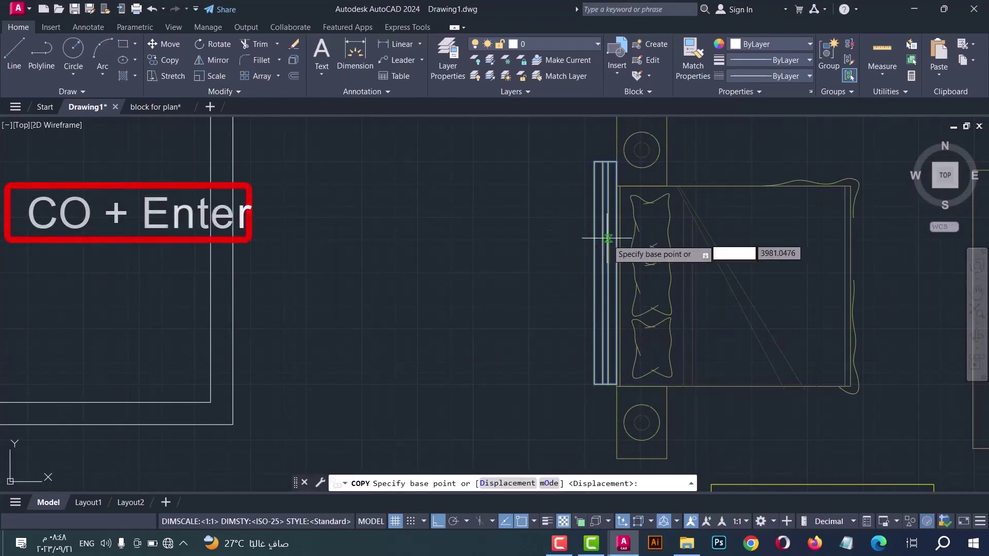
click(619, 271)
scroll(578, 276, down, 3)
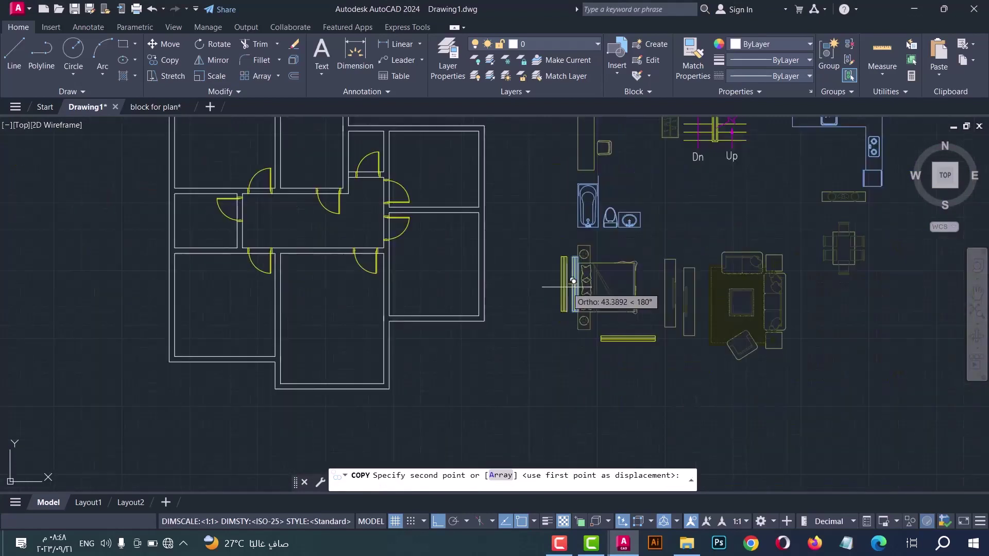
scroll(132, 283, up, 3)
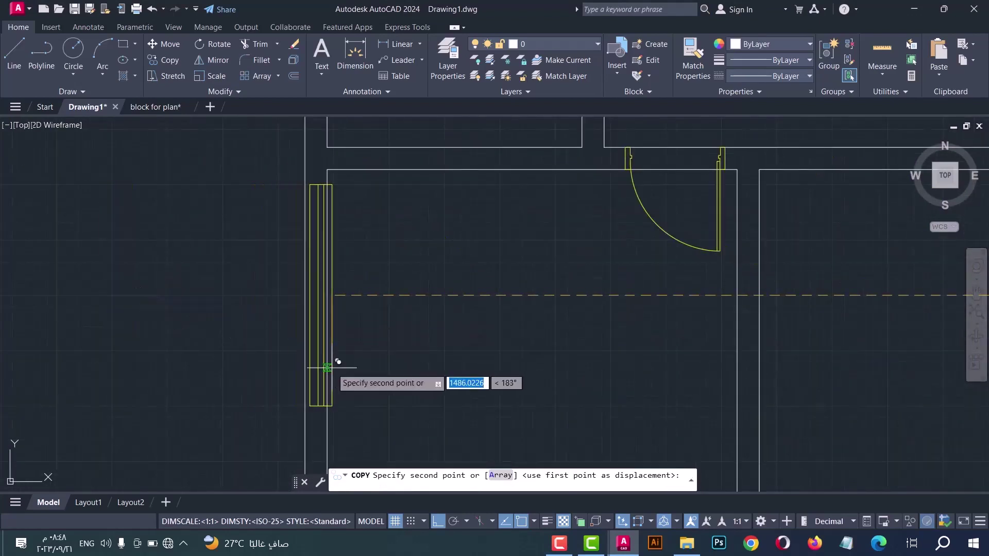
key(F8)
scroll(320, 287, down, 3)
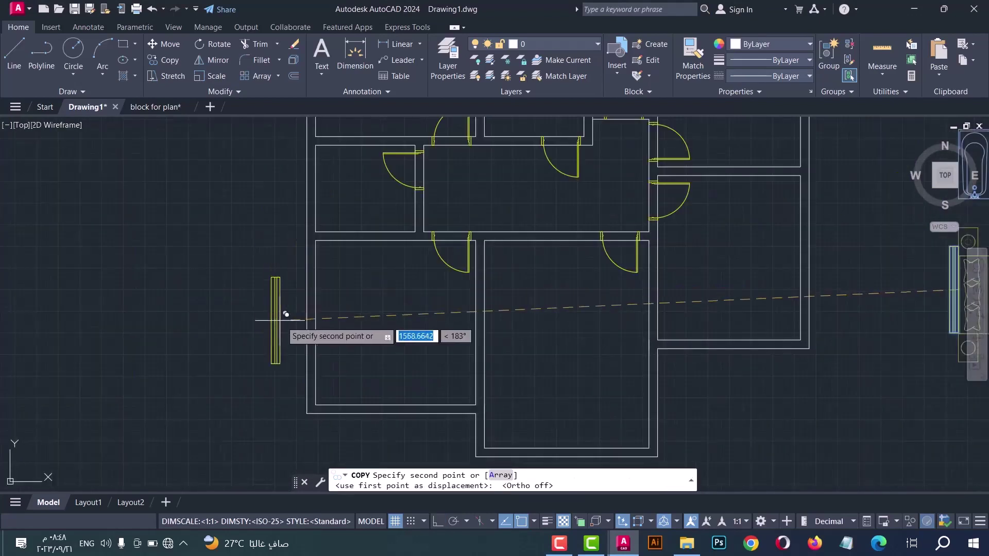
click(314, 325)
Step: Place a second window copy in the upper-left outer wall
scroll(330, 299, down, 2)
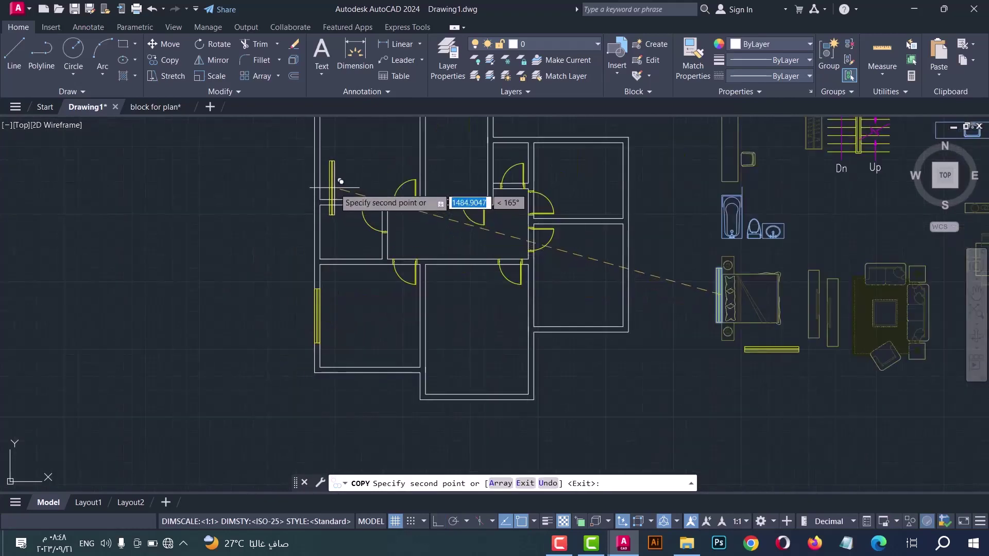
scroll(309, 212, down, 2)
scroll(299, 209, up, 8)
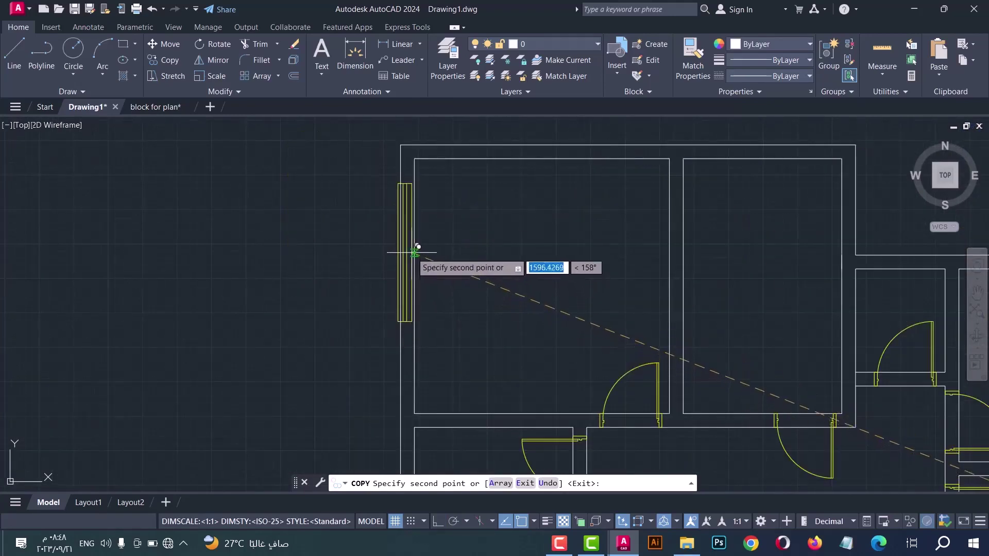
scroll(335, 216, down, 3)
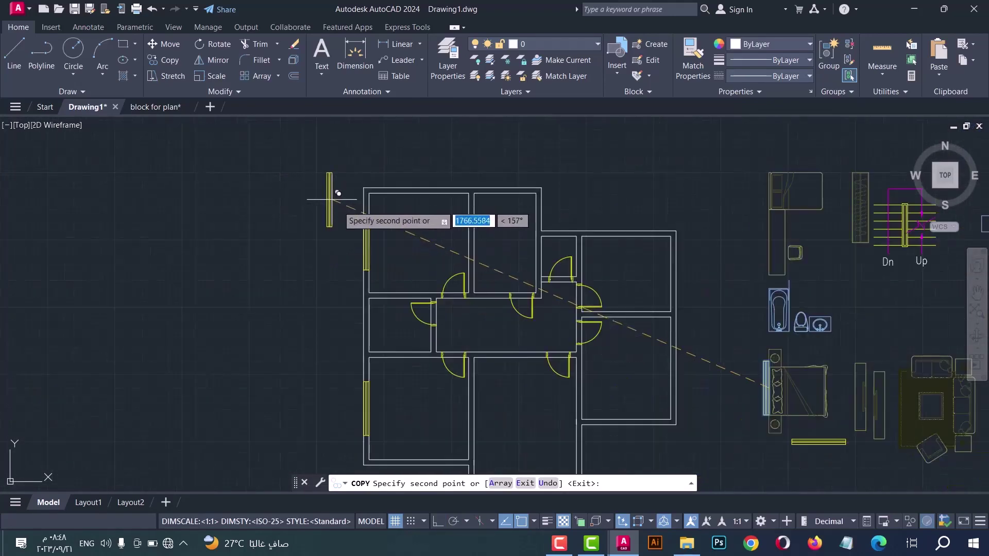
click(616, 308)
key(Escape)
Step: Copy the window into two openings along the right outer wall
scroll(616, 308, up, 4)
drag(630, 384, 579, 220)
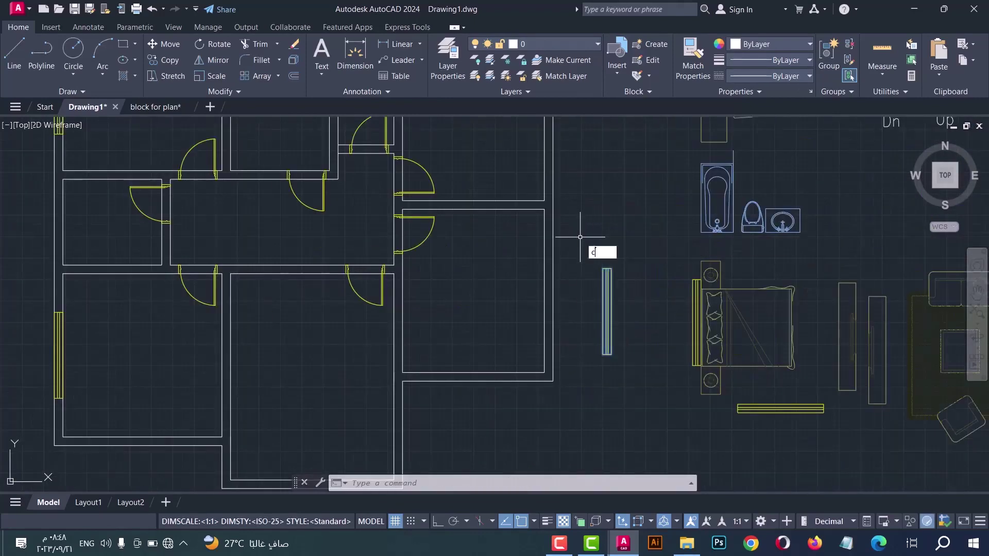
key(space)
click(607, 312)
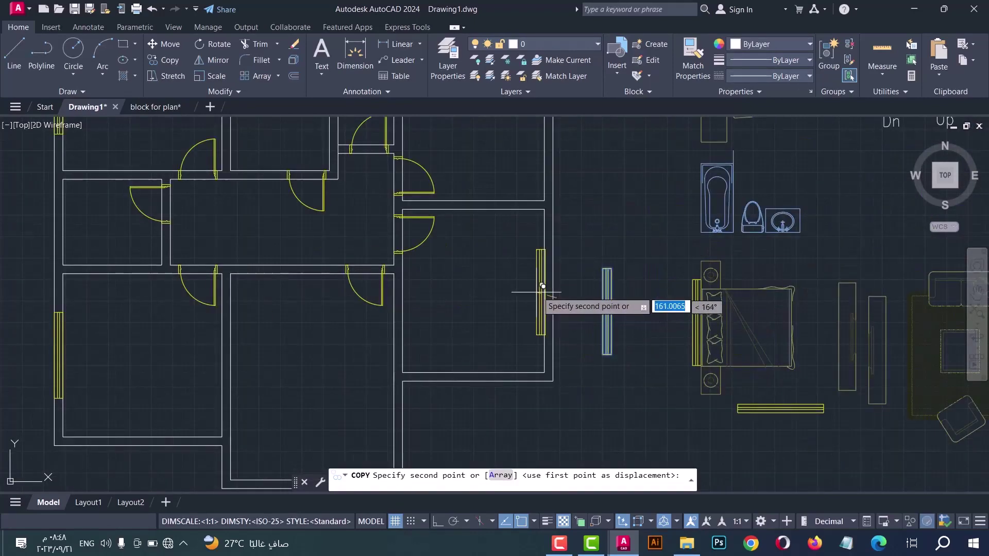
click(551, 285)
scroll(538, 258, down, 4)
scroll(544, 227, up, 4)
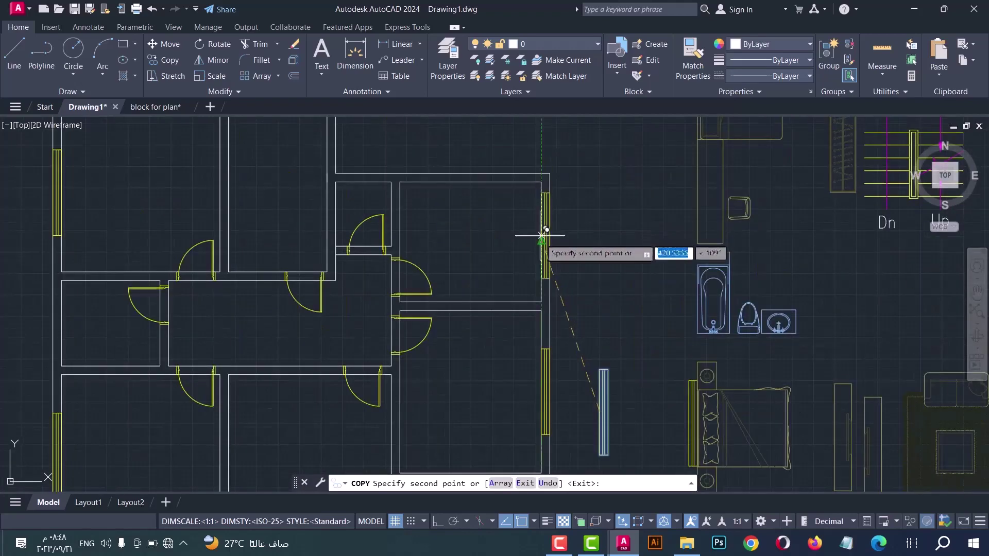
click(548, 235)
key(space)
scroll(573, 222, down, 3)
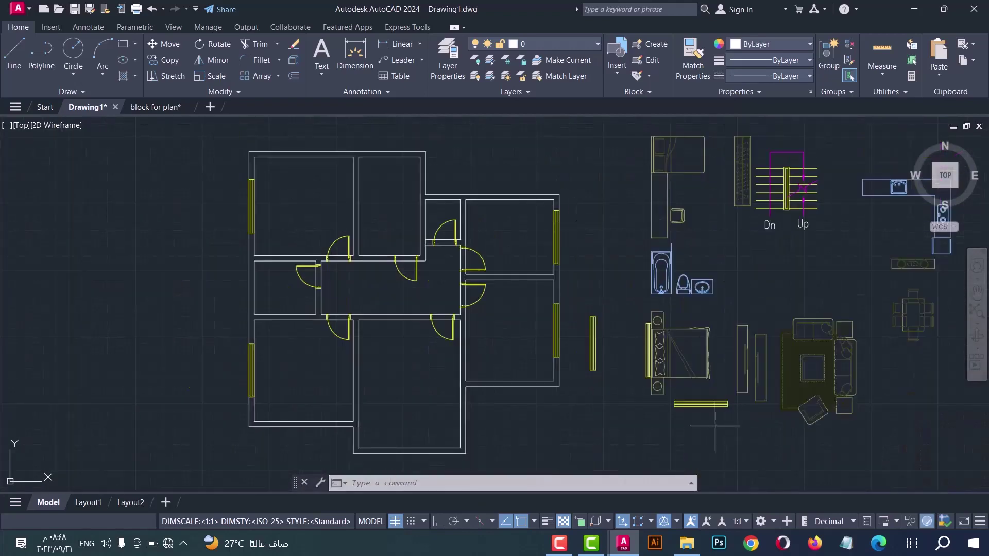
scroll(708, 410, up, 4)
Step: Copy the horizontal window block into the bottom outer wall
click(708, 409)
key(space)
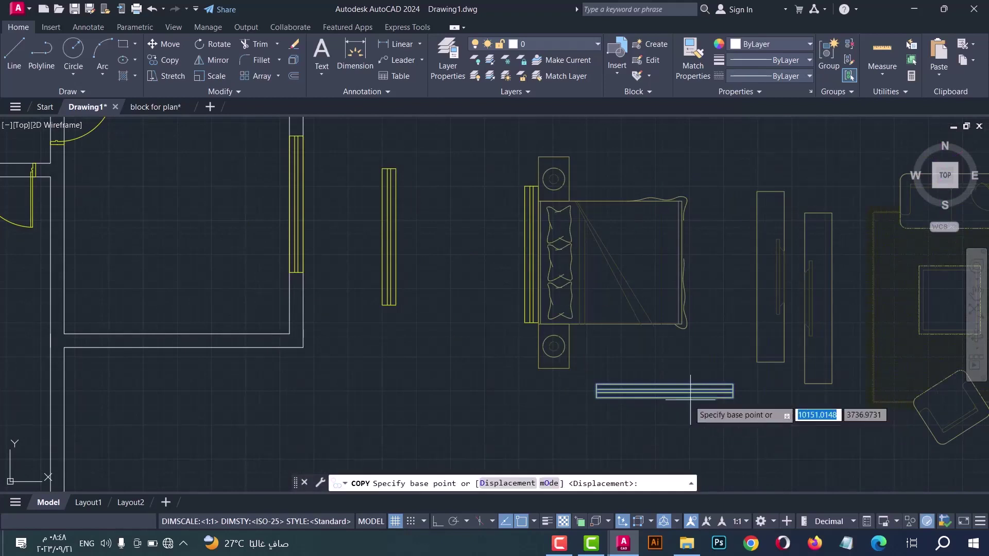
click(665, 385)
scroll(703, 358, down, 4)
scroll(485, 371, up, 3)
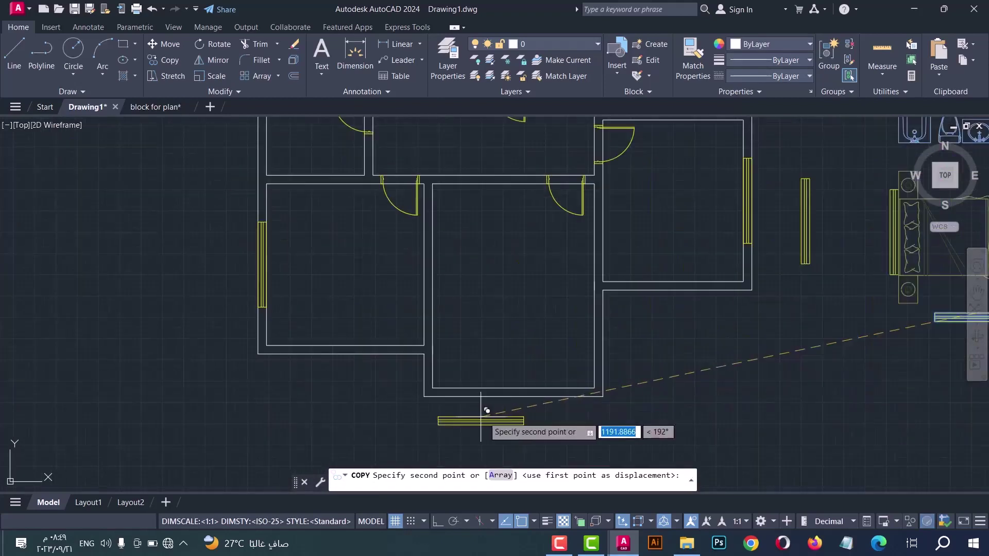
click(514, 393)
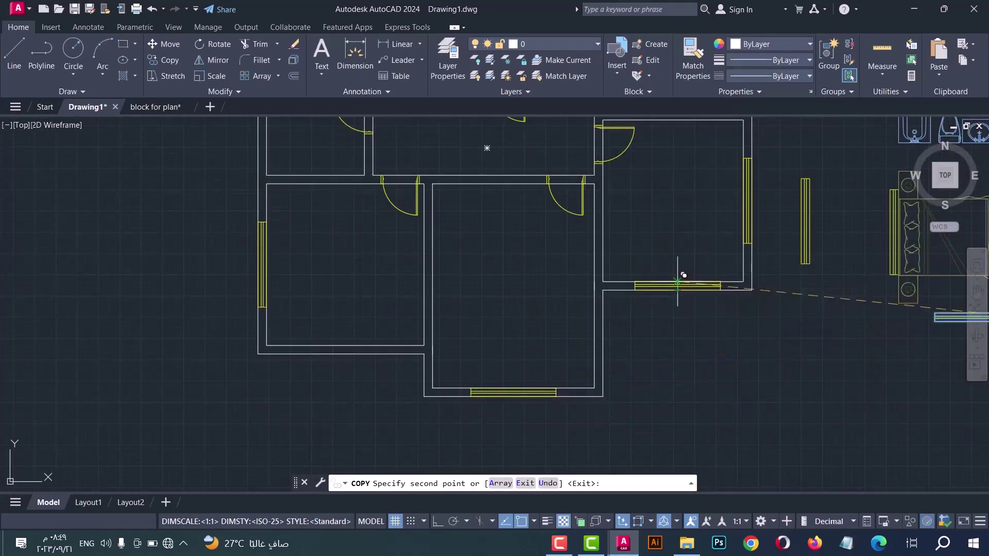
scroll(681, 290, up, 5)
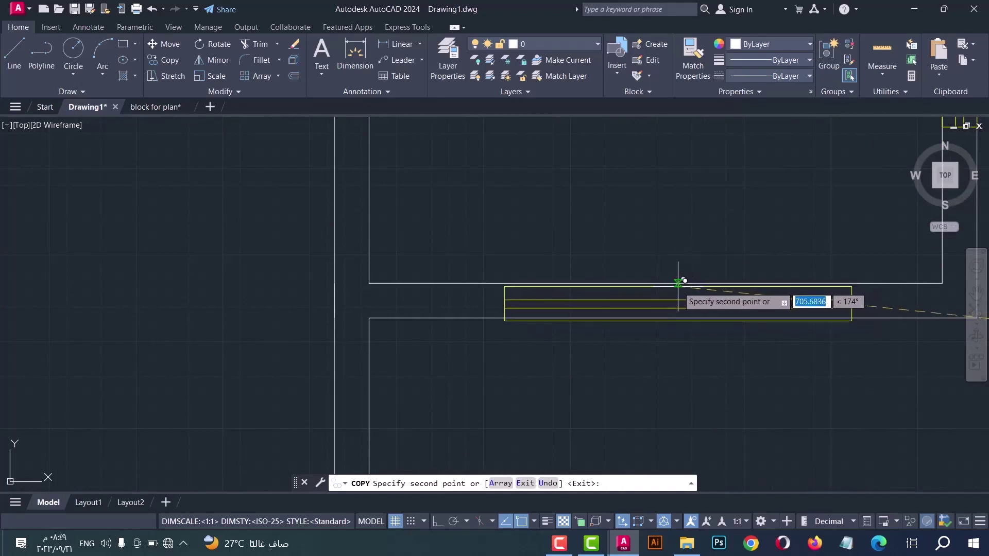
scroll(703, 297, down, 2)
scroll(705, 293, down, 4)
scroll(364, 347, up, 4)
scroll(386, 344, down, 6)
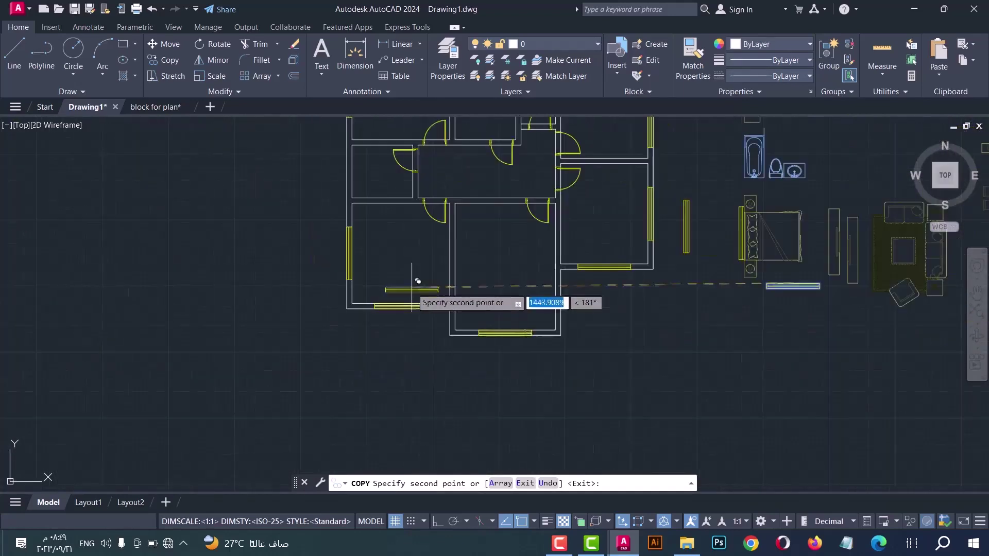
key(Escape)
scroll(511, 274, up, 2)
scroll(498, 364, up, 2)
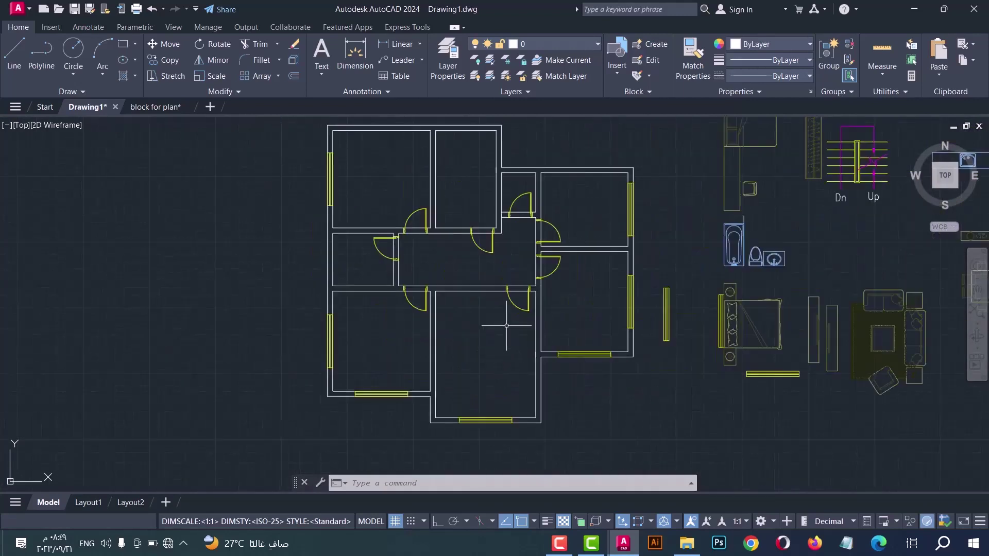
scroll(523, 212, up, 6)
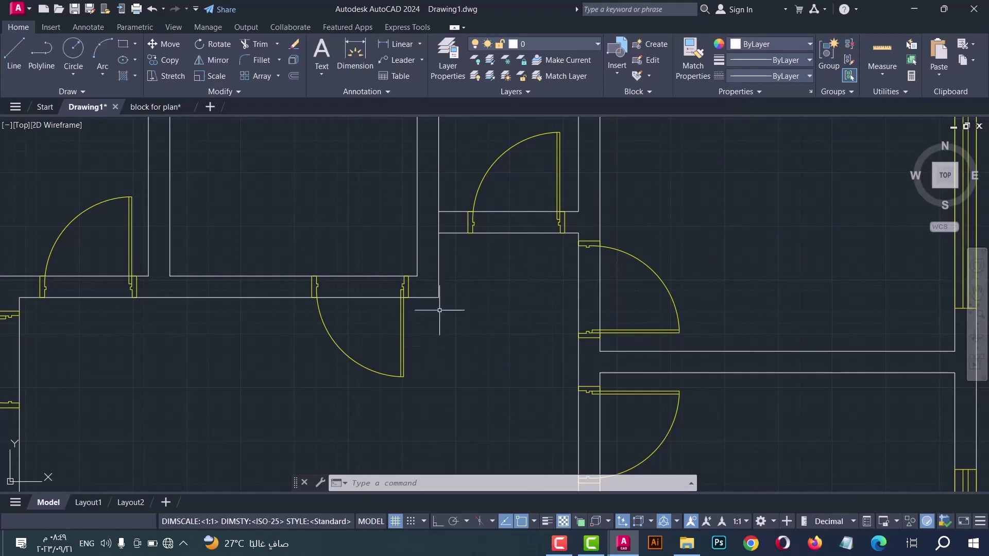
Step: Trim wall lines out of the right, lower and left doorways with fence cuts
scroll(548, 256, down, 2)
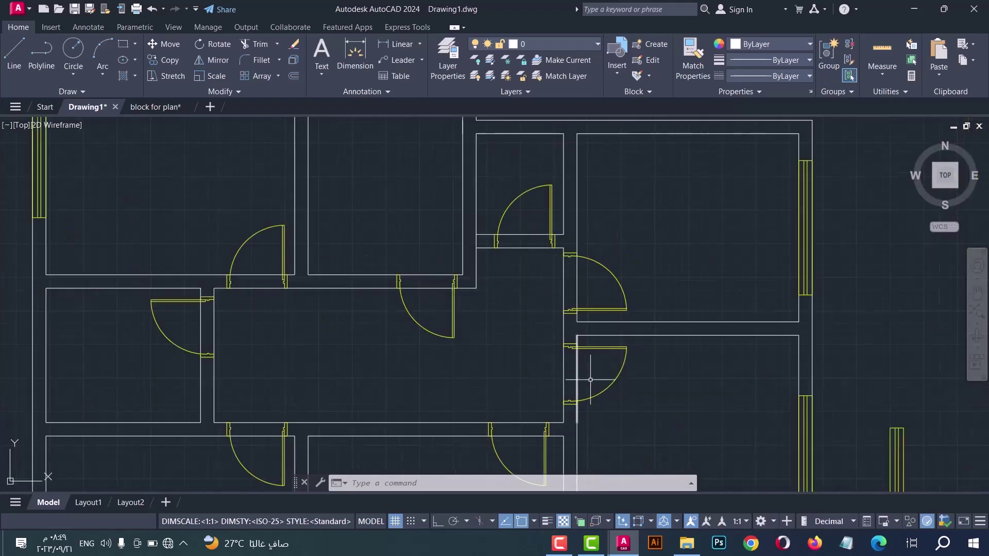
text(r)
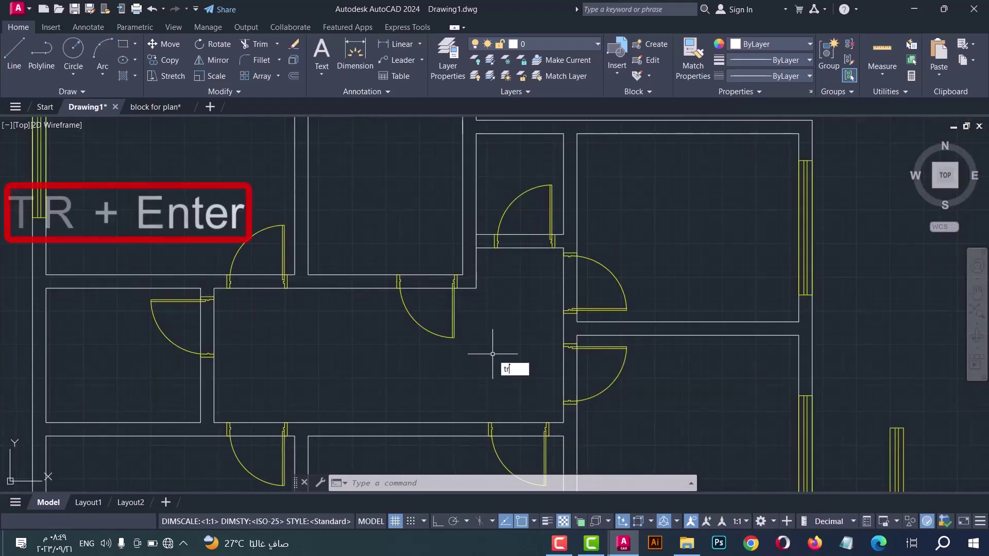
key(Return)
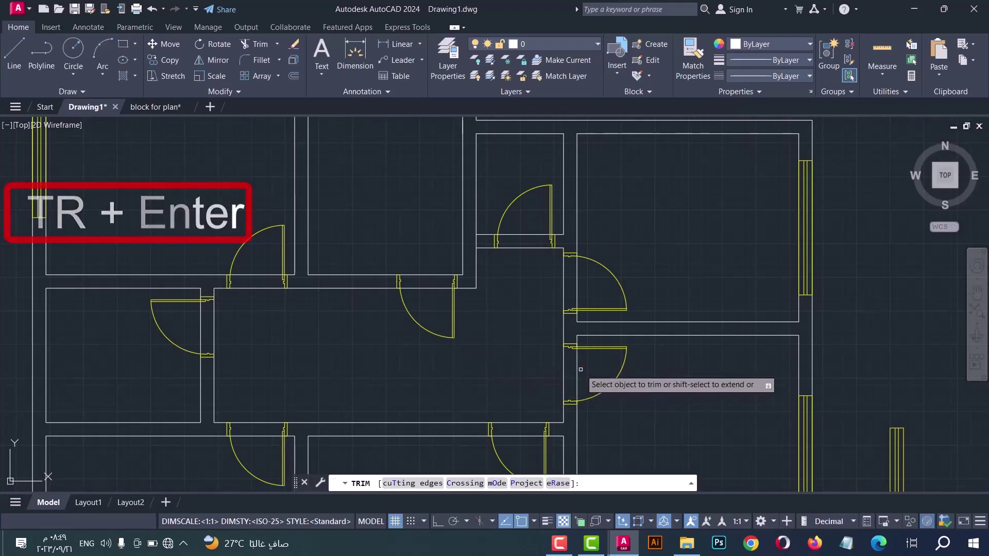
mouse_move(584, 283)
mouse_down()
mouse_move(542, 281)
mouse_move(527, 228)
mouse_up()
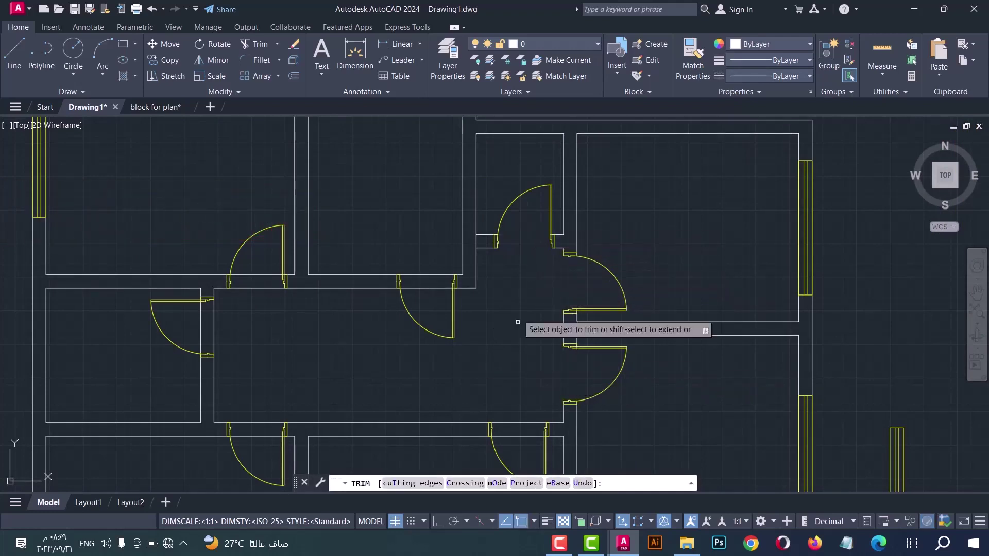
drag(513, 407, 515, 456)
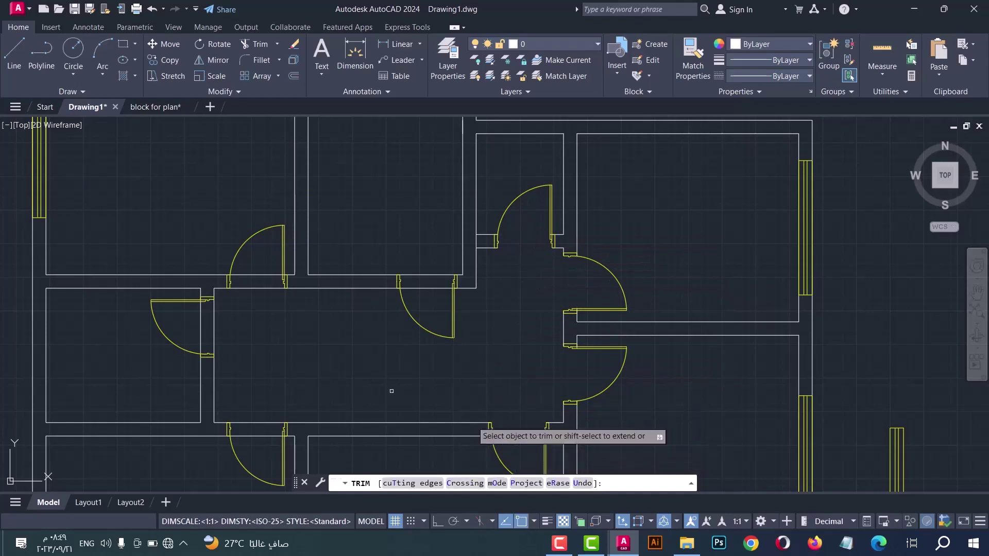
drag(242, 402, 253, 445)
drag(234, 332, 189, 322)
drag(258, 301, 251, 255)
key(Escape)
Step: Trim the wall lines at the middle doors to clear them
key(space)
mouse_move(444, 275)
mouse_down()
mouse_move(425, 298)
mouse_move(433, 309)
mouse_up()
key(Escape)
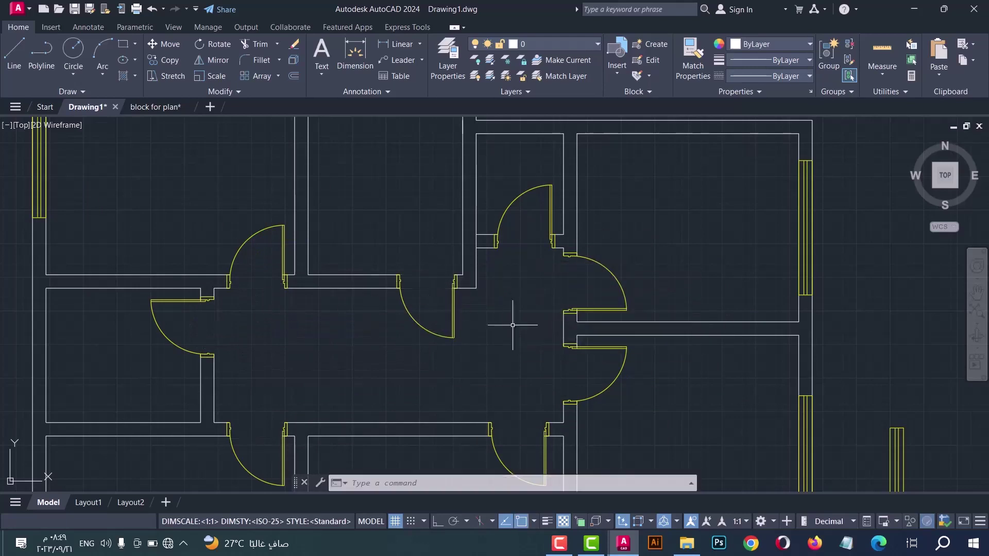
scroll(513, 325, down, 5)
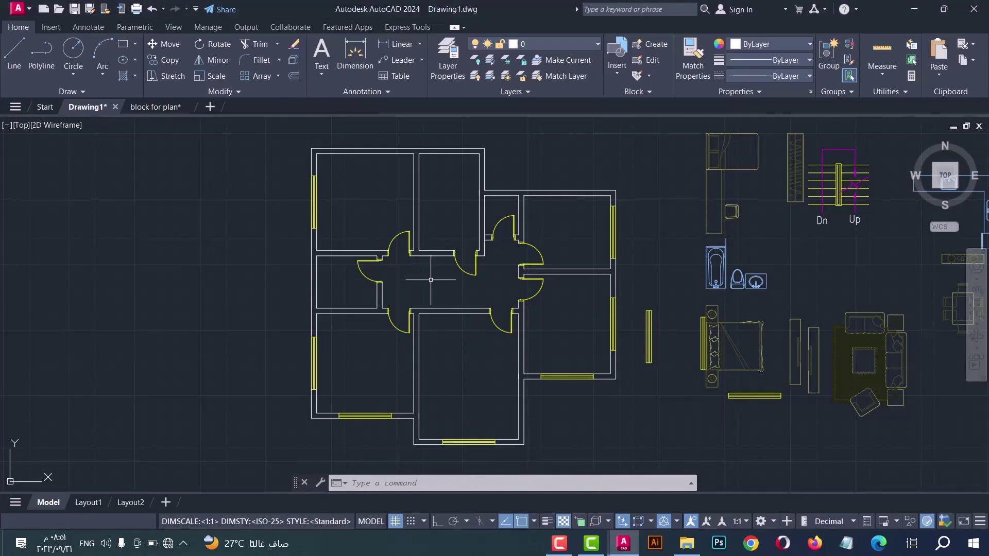
Step: Run Hatch (H) and pick internal points in the top, left, bottom and lower-right wall bands
text(H)
key(Return)
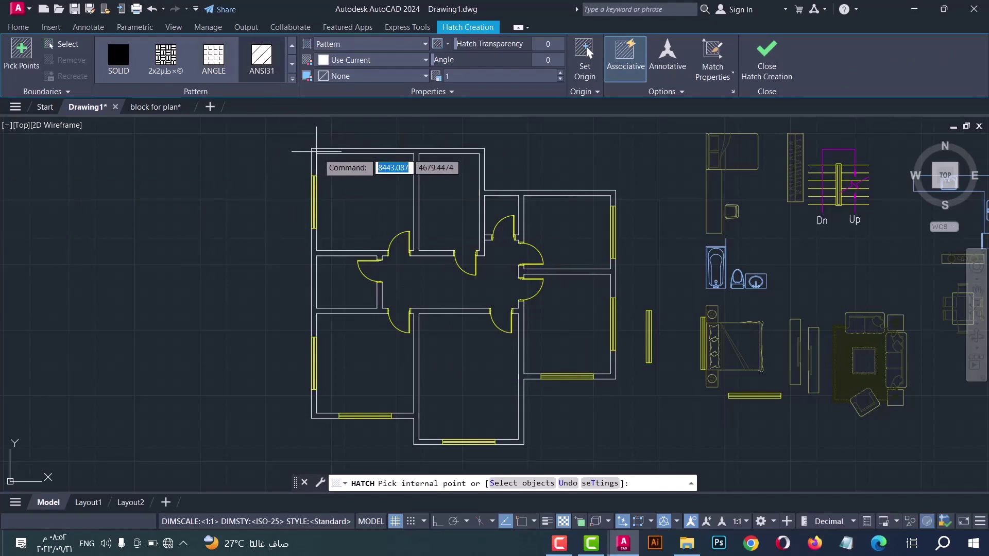
click(319, 152)
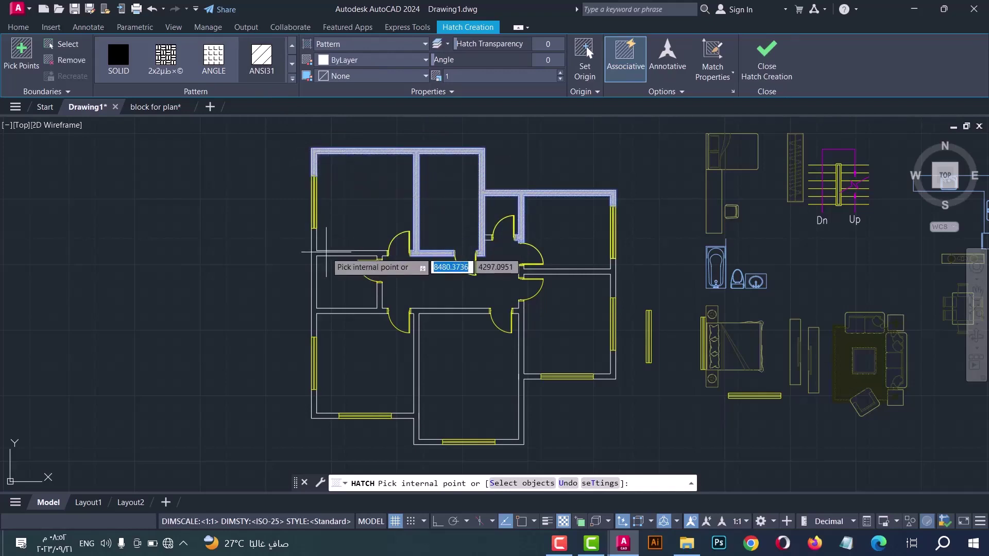
click(325, 252)
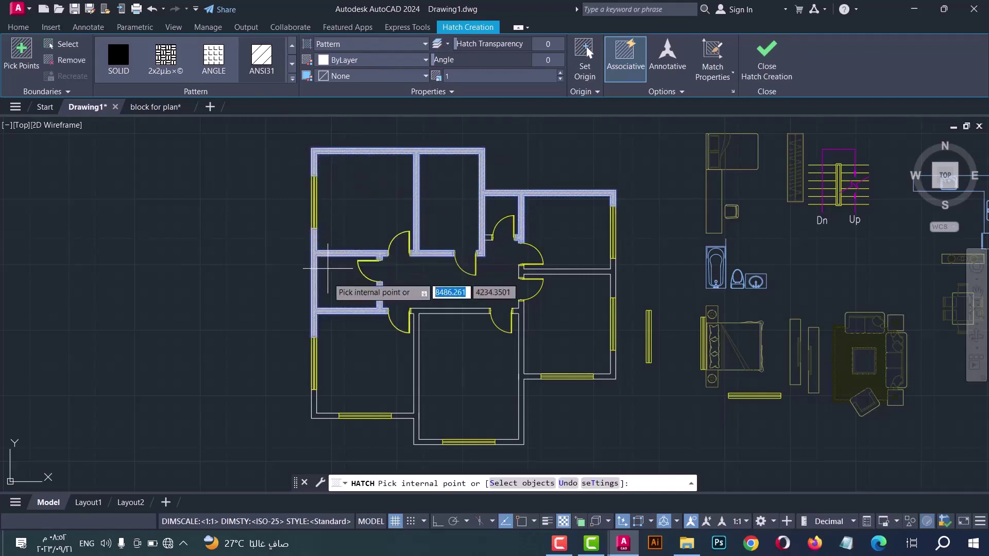
click(318, 415)
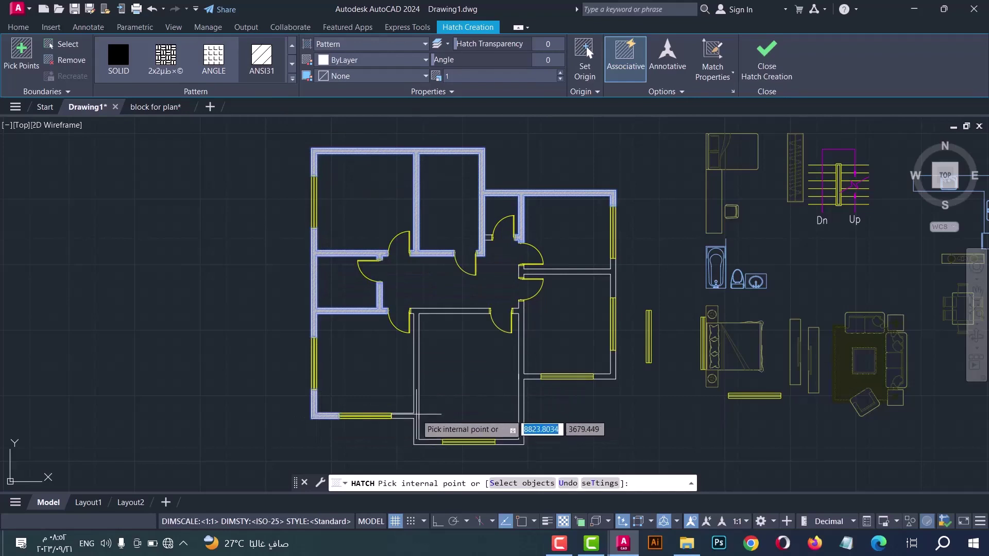
click(417, 415)
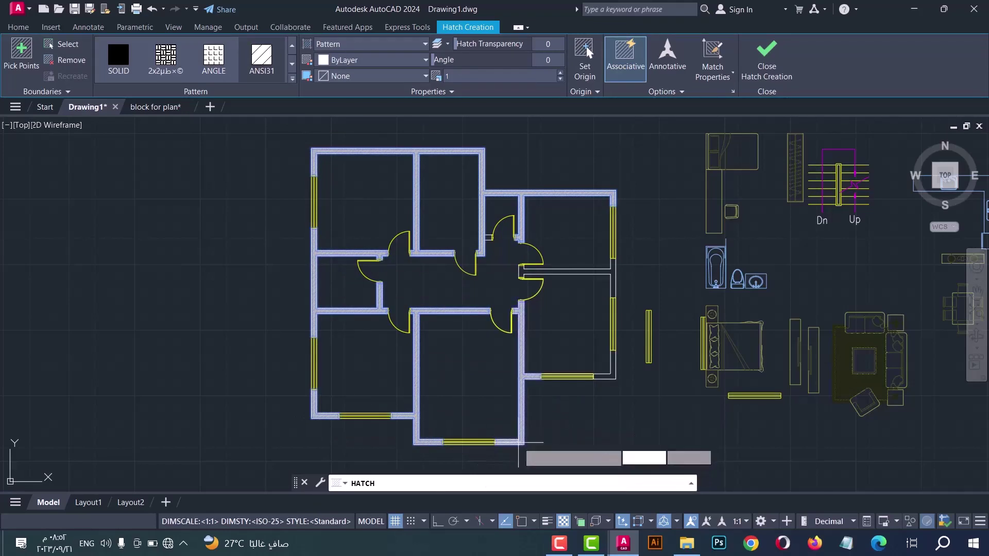
click(602, 375)
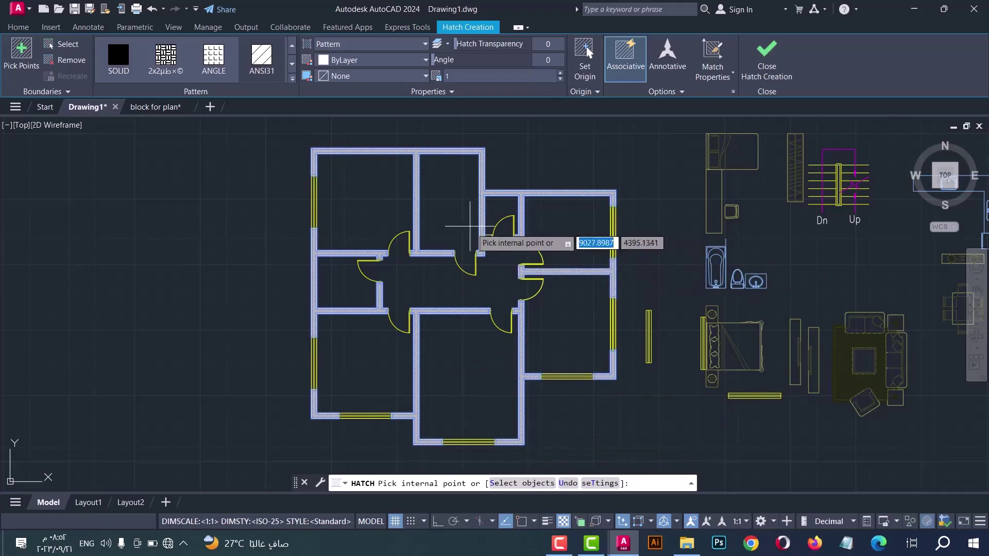
Step: Apply the ANSI31 wall hatch, then pan the floor plan left in the view
scroll(485, 235, up, 4)
scroll(489, 269, down, 4)
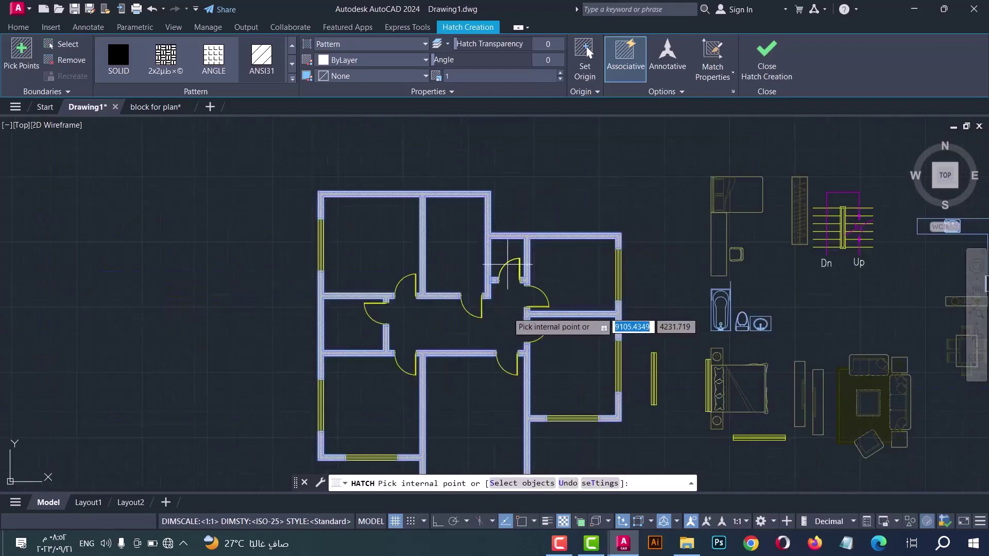
scroll(516, 304, up, 6)
scroll(539, 273, down, 5)
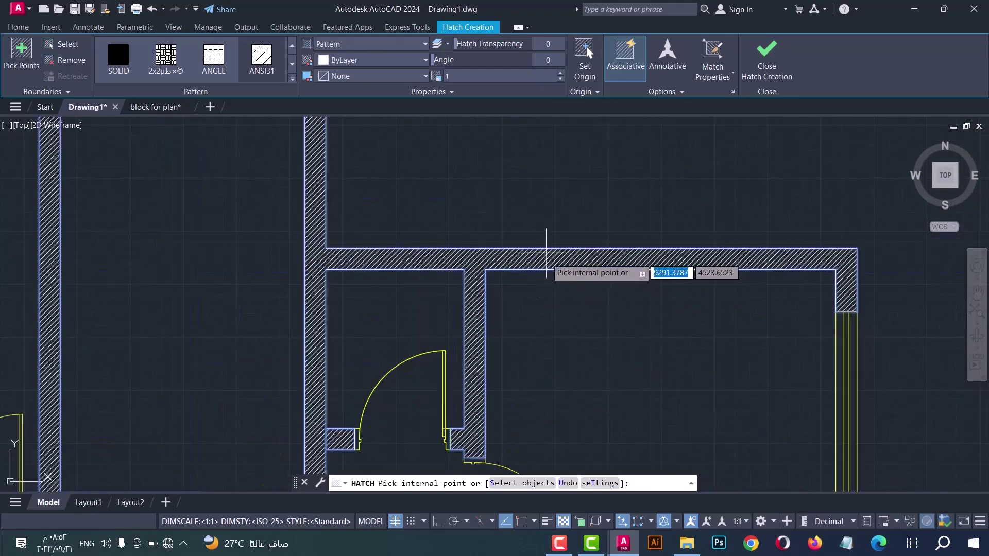
key(Return)
scroll(327, 363, up, 5)
scroll(449, 259, down, 5)
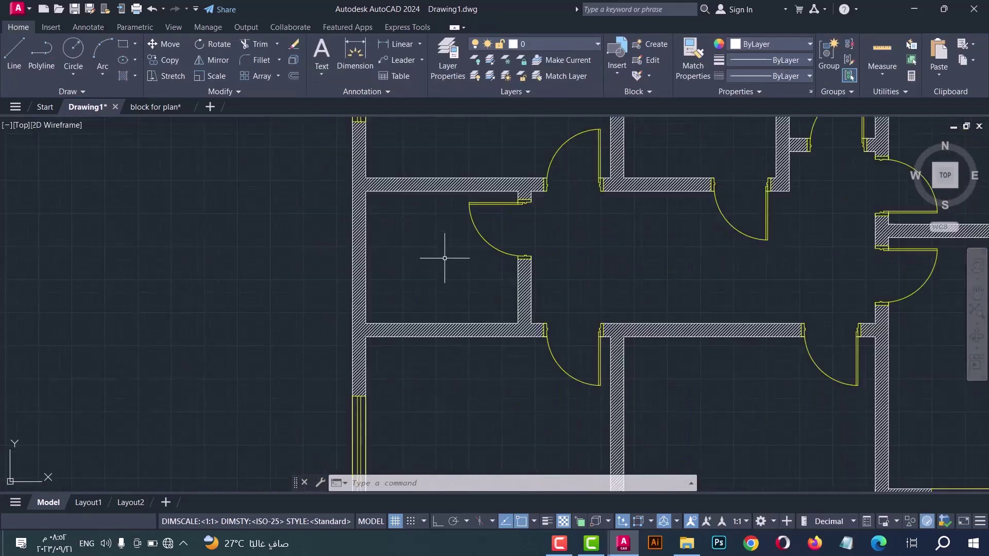
scroll(541, 402, up, 5)
scroll(599, 214, down, 4)
scroll(599, 214, up, 4)
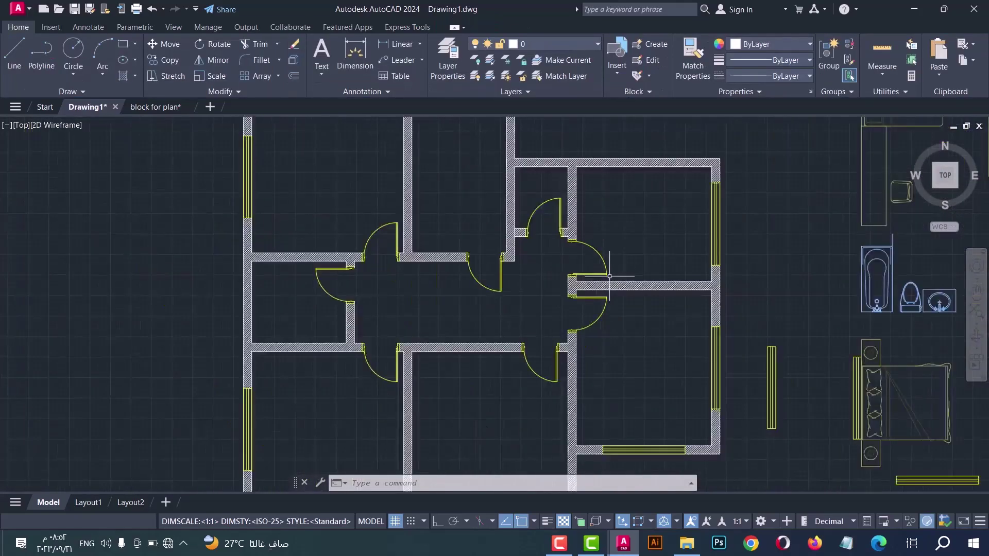
scroll(562, 250, down, 4)
mouse_move(626, 323)
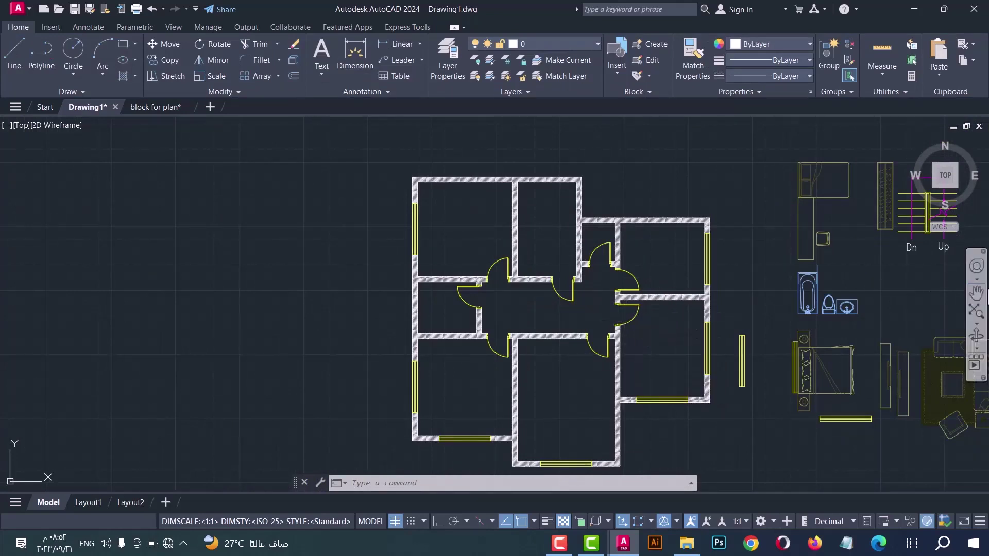
click(977, 294)
drag(775, 317, 524, 315)
key(Escape)
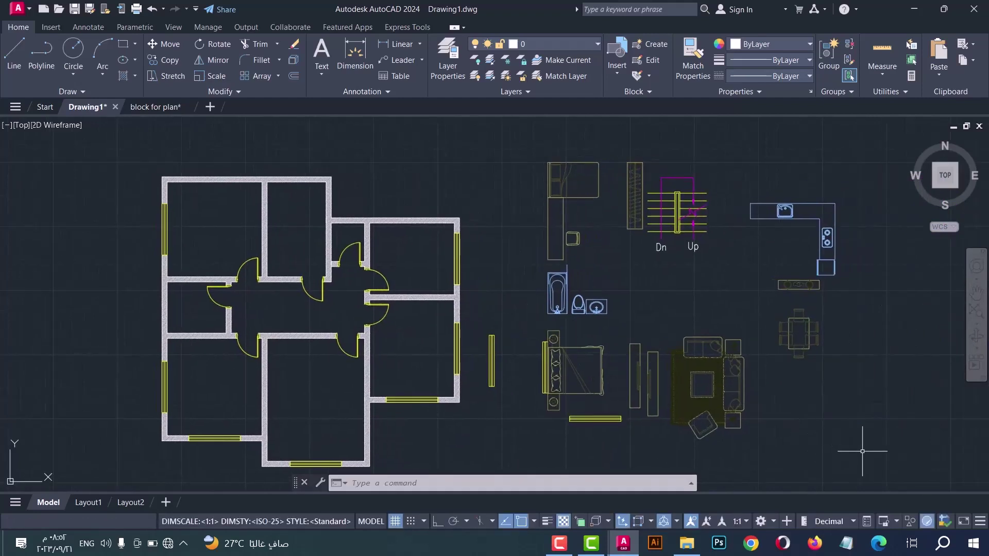
Step: Window-select the loose window block beside the plan
click(862, 452)
key(Escape)
click(615, 442)
click(567, 412)
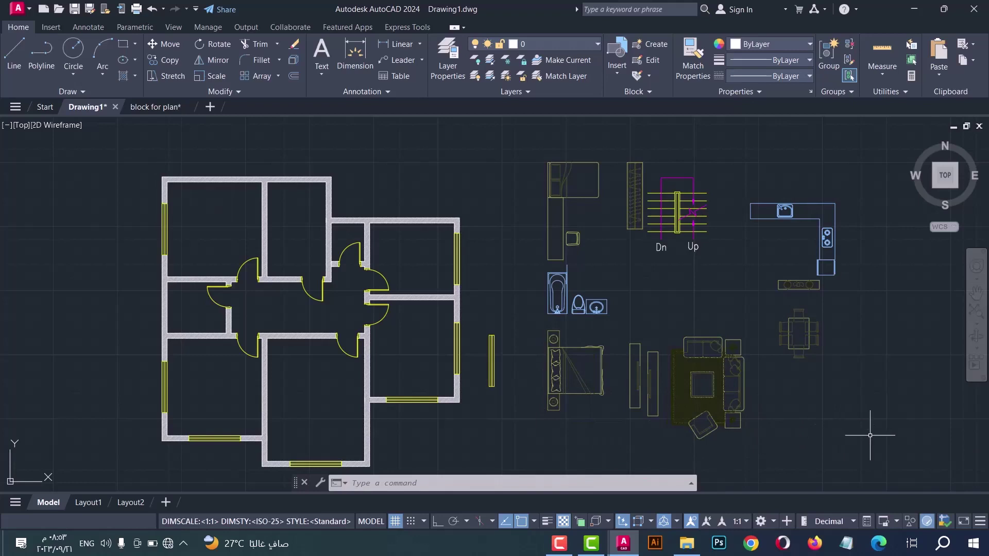
Step: Move the furniture blocks into the plan, snapping the kitchen corner into its room
click(880, 442)
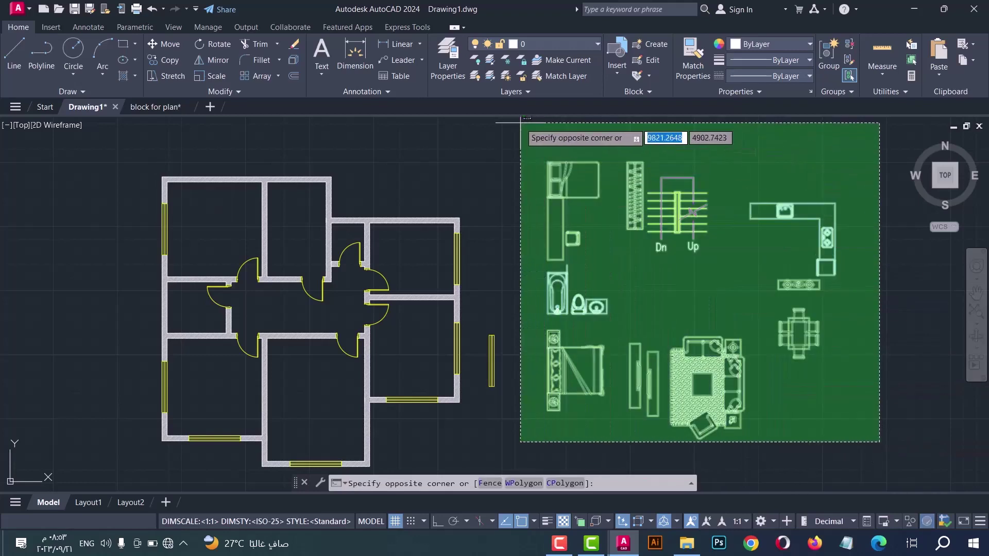
click(552, 172)
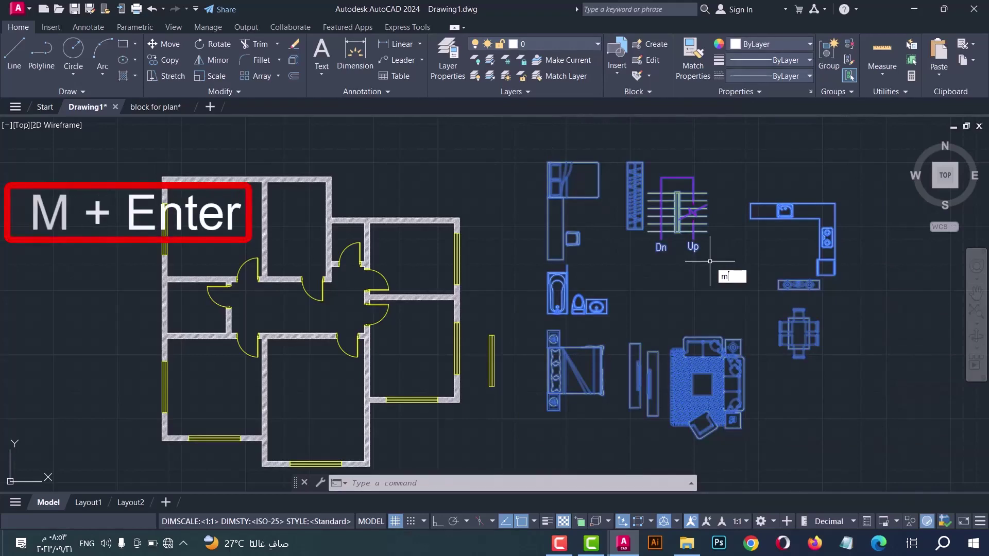
key(Return)
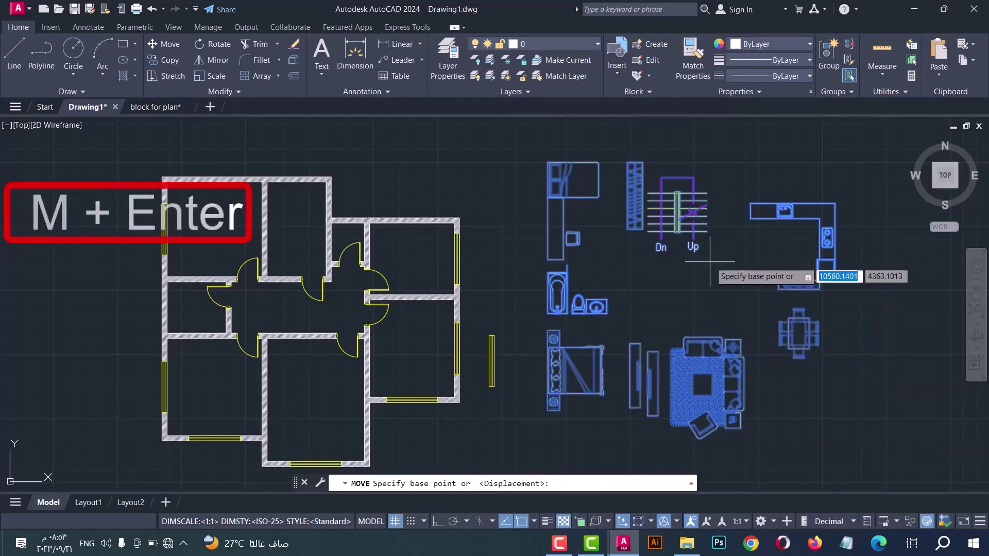
click(835, 204)
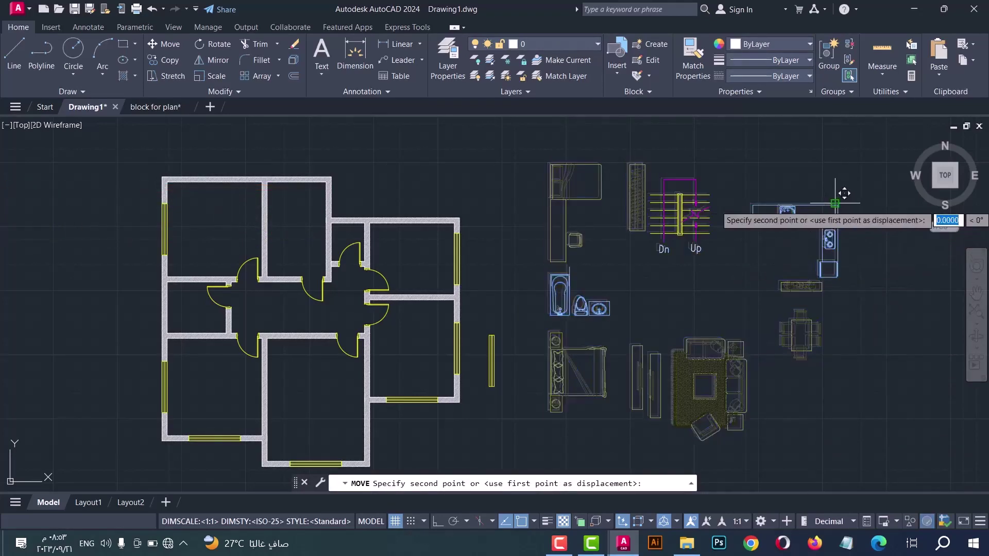
scroll(443, 212, up, 5)
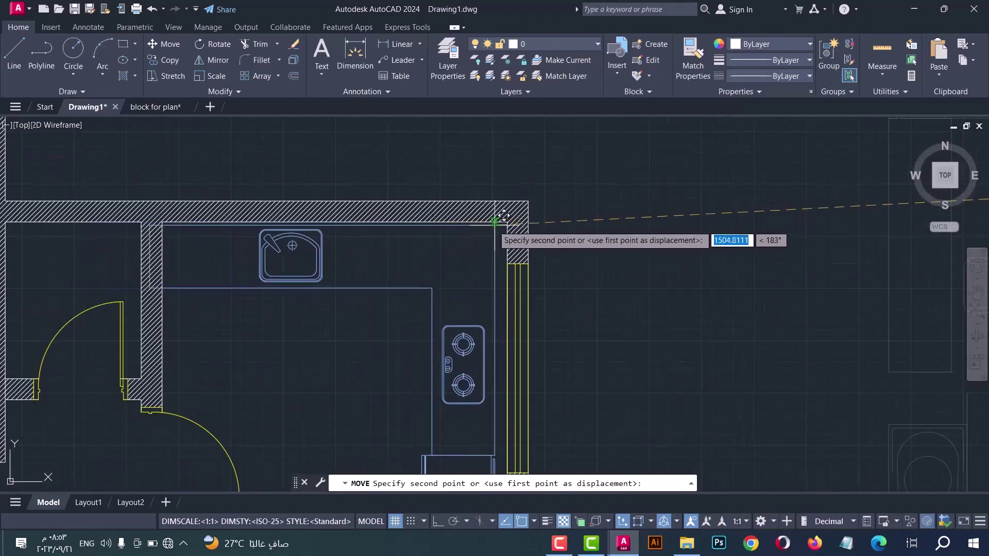
click(517, 212)
scroll(615, 242, down, 5)
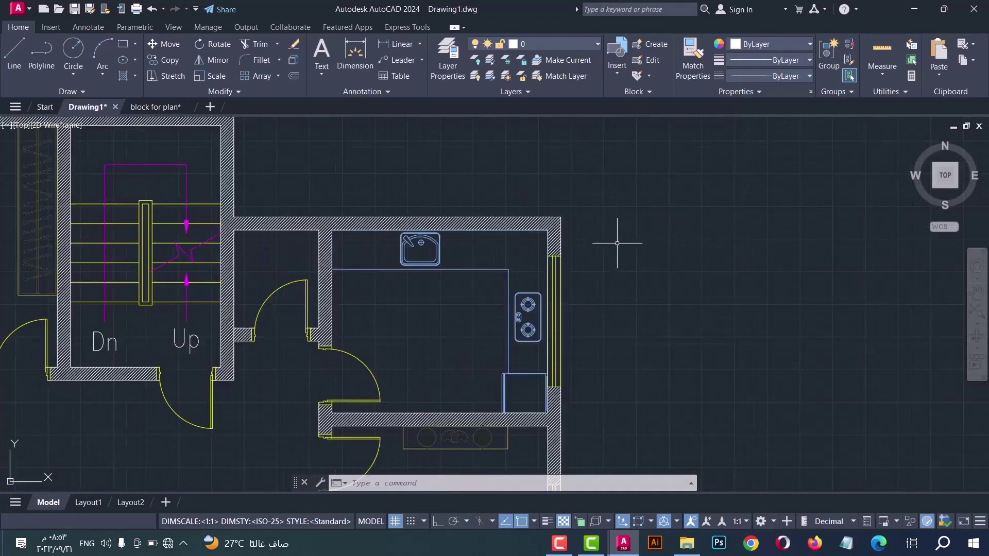
middle_drag(604, 253, 600, 227)
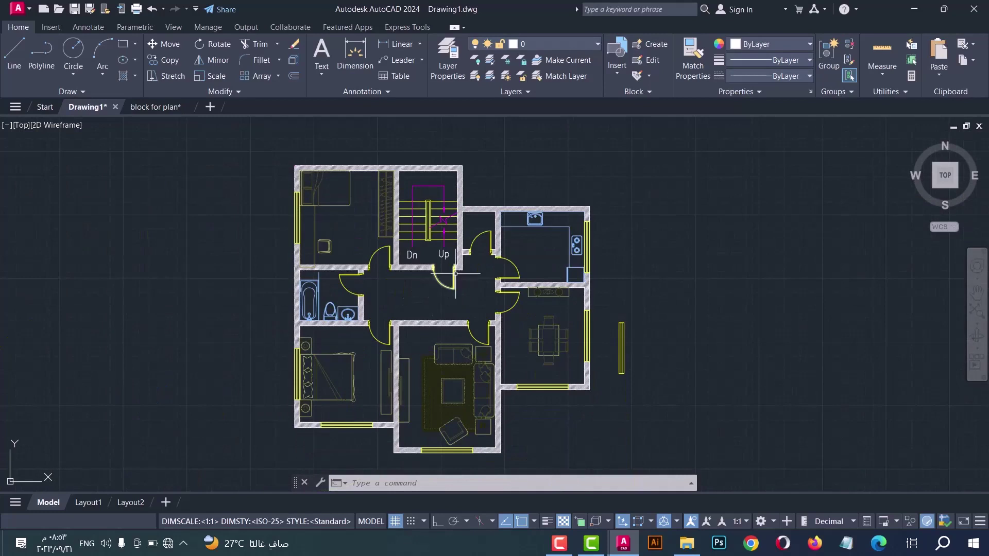
Step: Select the stray window block and make dimensions the current layer
click(641, 387)
click(610, 301)
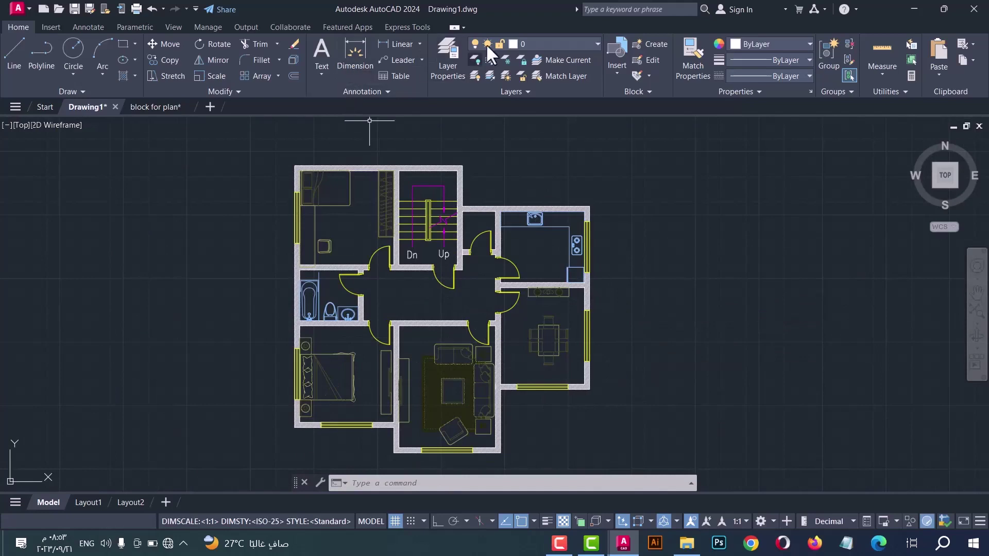
click(549, 41)
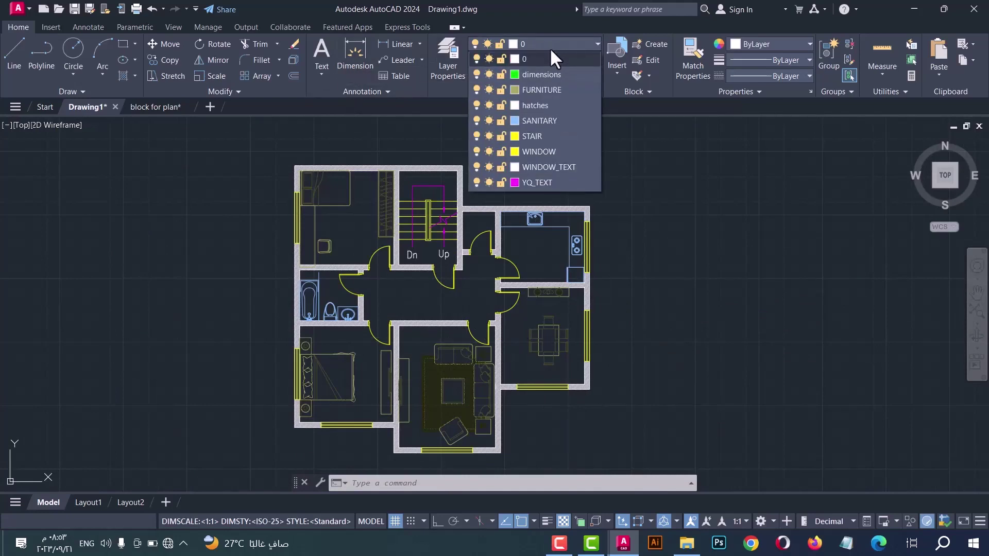
click(543, 75)
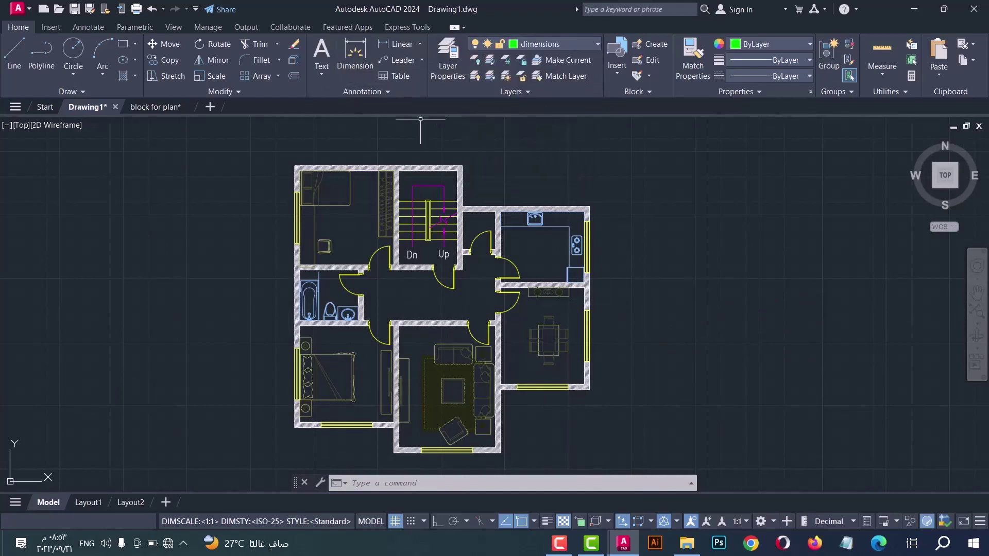
Step: Add the vertical overall dimension along the plan's left side
click(355, 58)
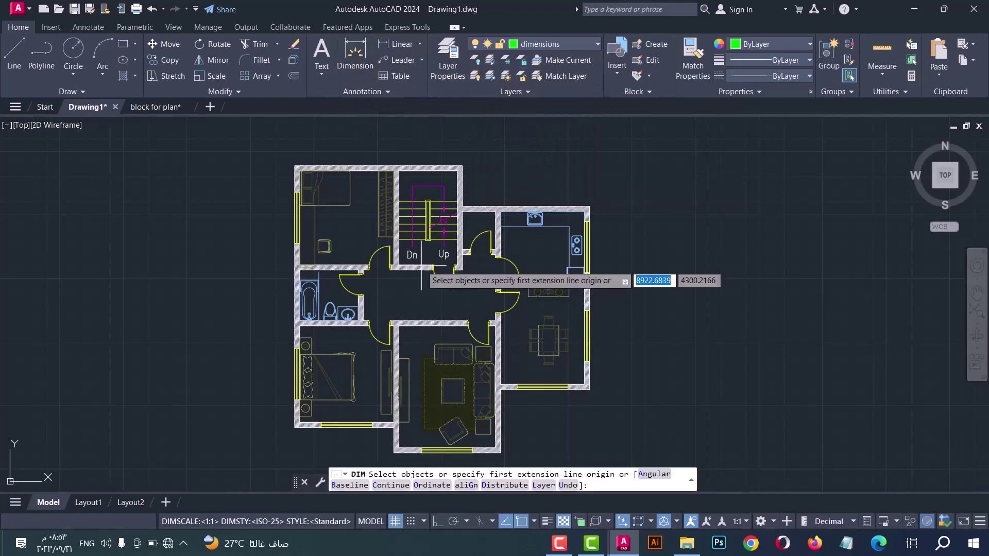
scroll(449, 194, down, 2)
scroll(363, 221, up, 4)
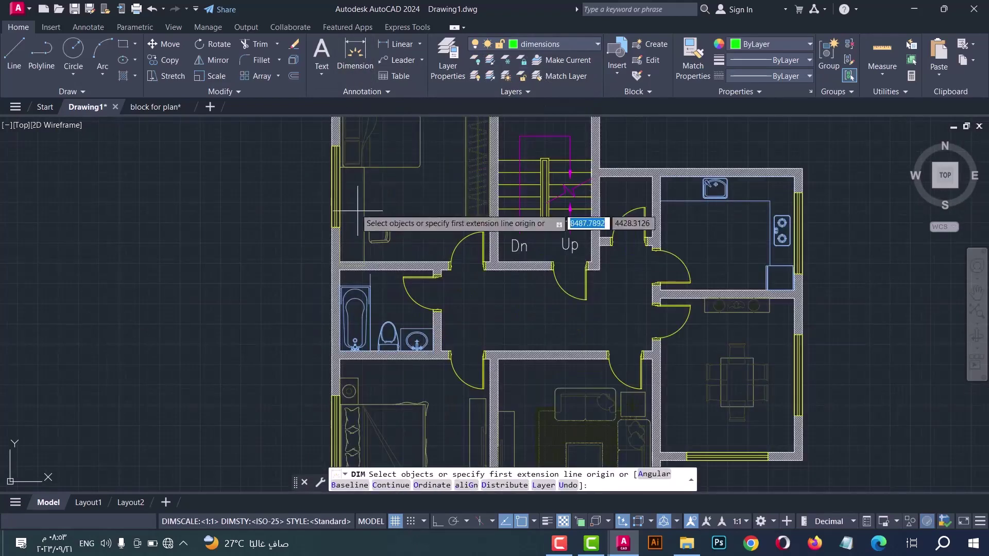
scroll(367, 205, down, 3)
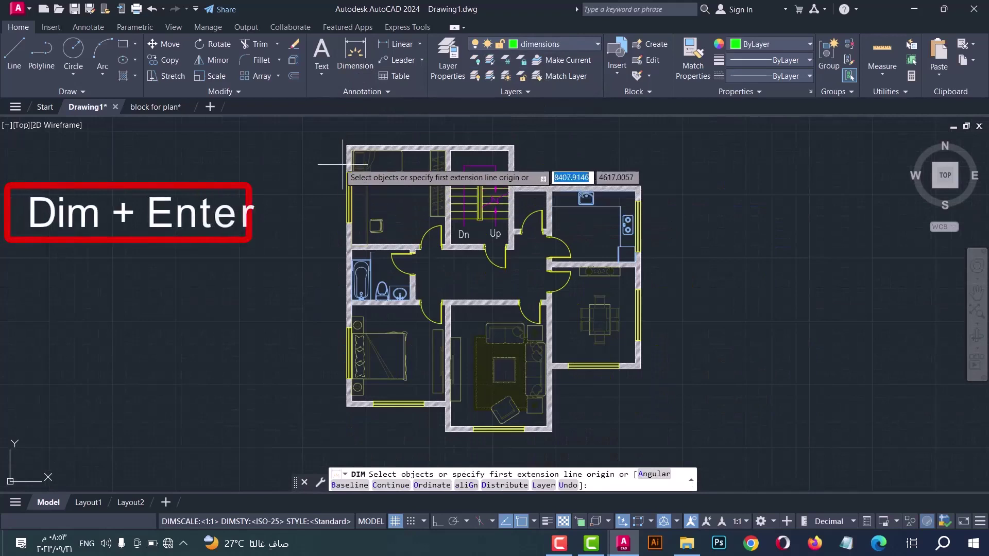
click(346, 147)
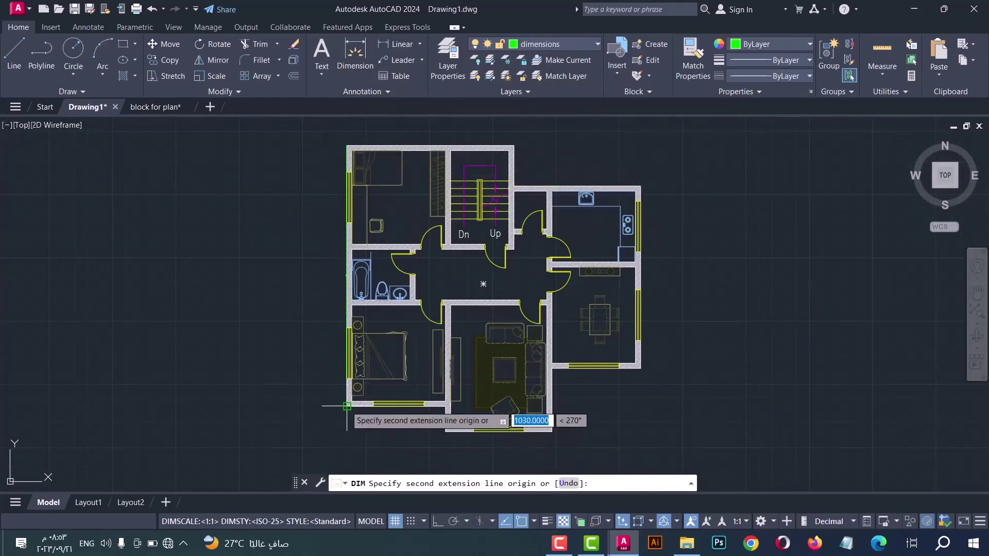
click(346, 405)
click(328, 396)
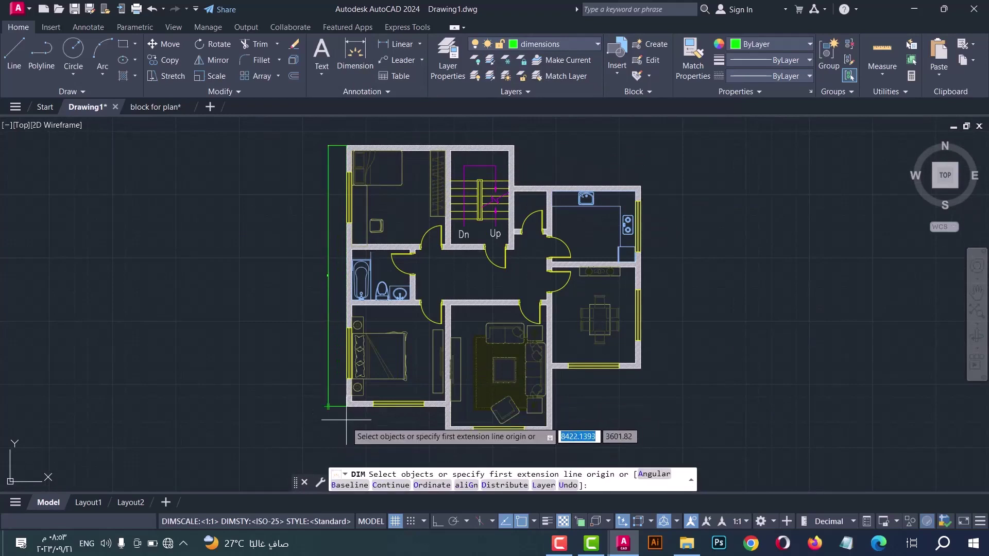
Step: Add three in-line dimensions along the bottom, including the living room width
click(347, 406)
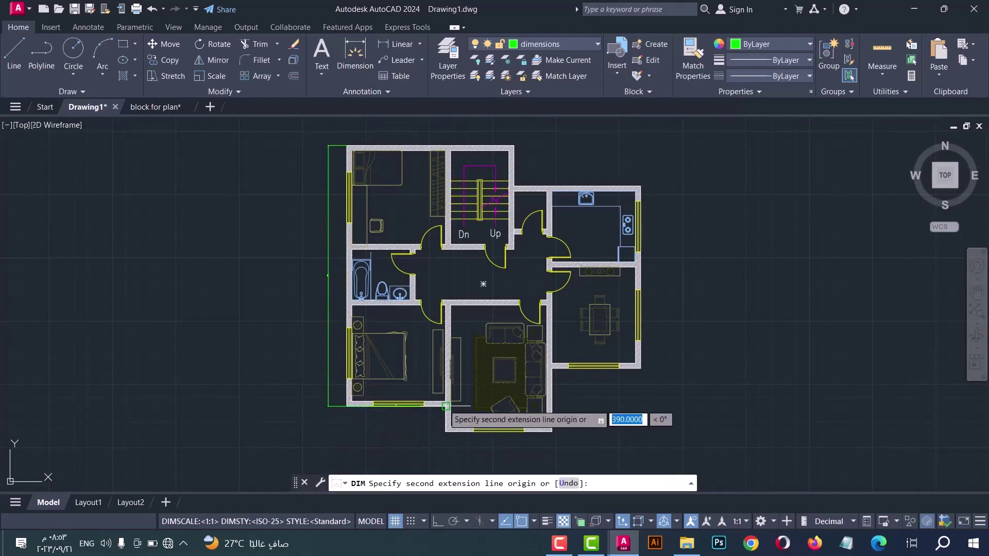
click(446, 407)
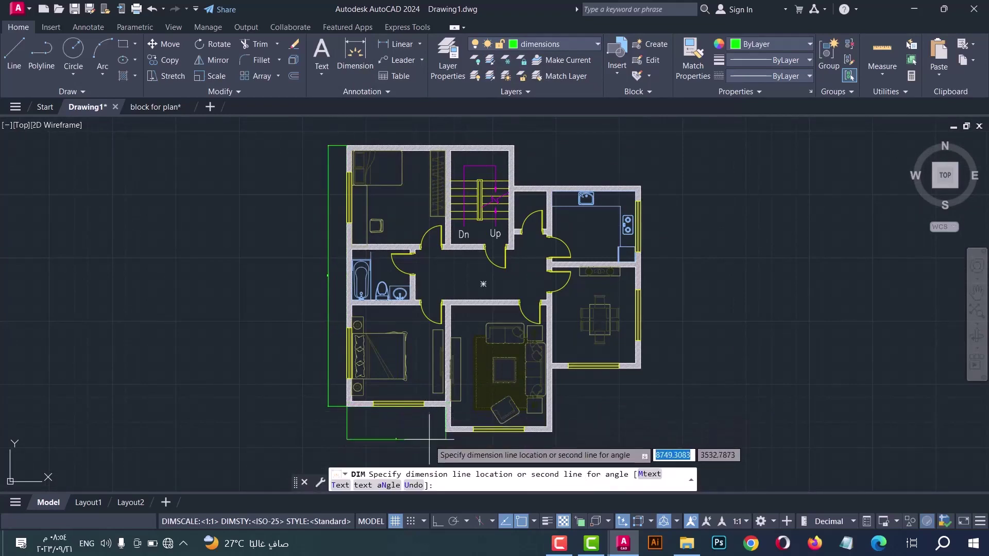
scroll(421, 354, down, 4)
scroll(422, 374, up, 4)
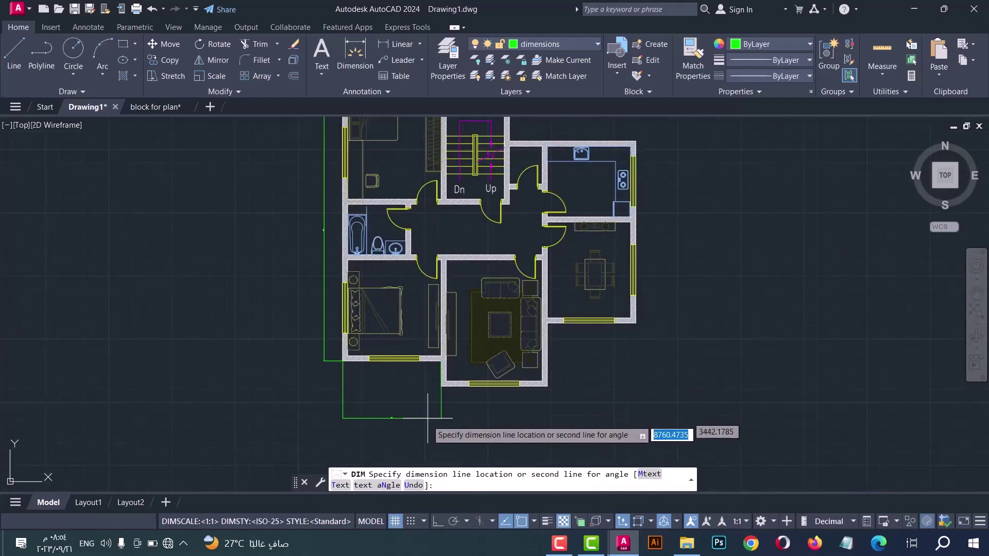
click(442, 421)
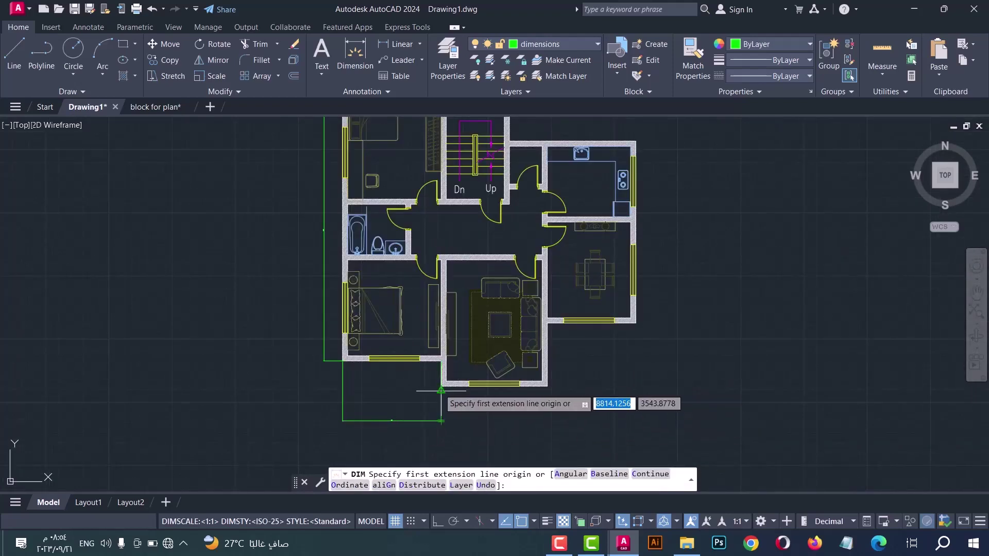
click(442, 387)
click(548, 387)
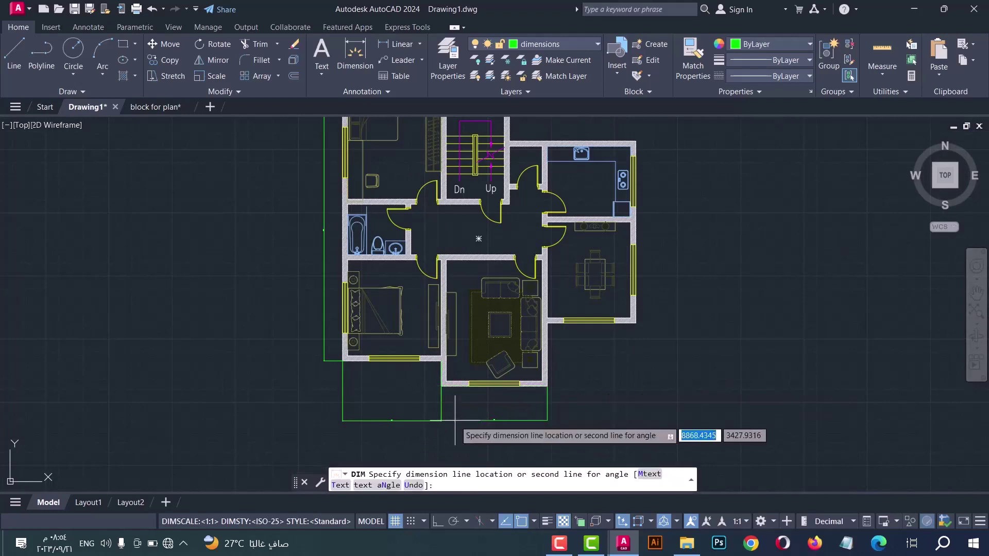
click(449, 421)
click(547, 322)
click(640, 324)
click(592, 421)
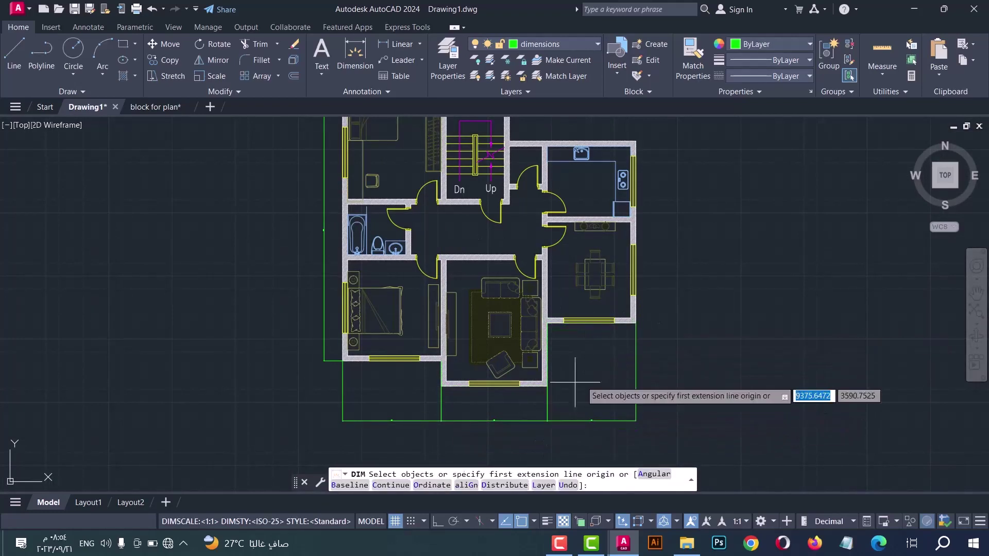
Step: Add the 250 and 720 dimensions along the plan's right side
click(547, 385)
click(637, 323)
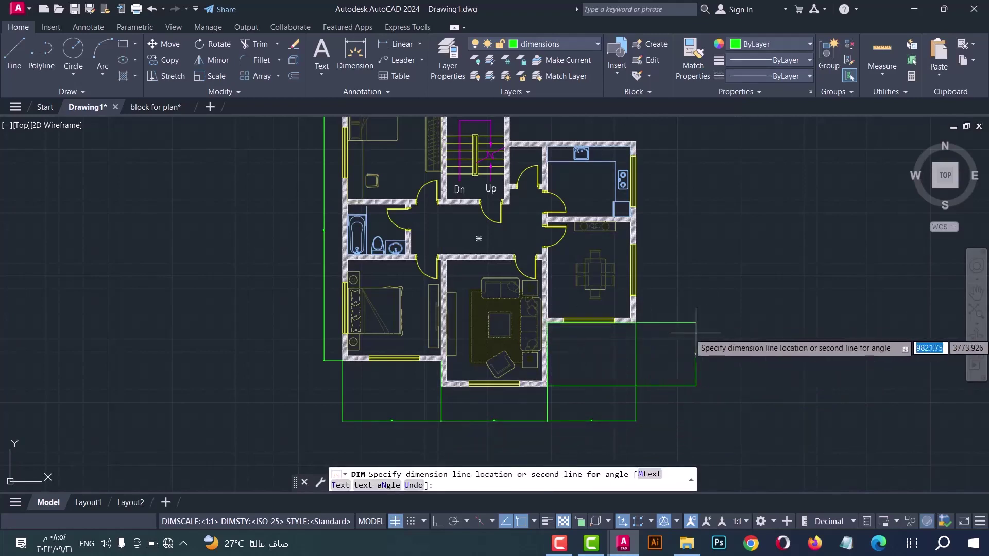
click(688, 334)
click(637, 323)
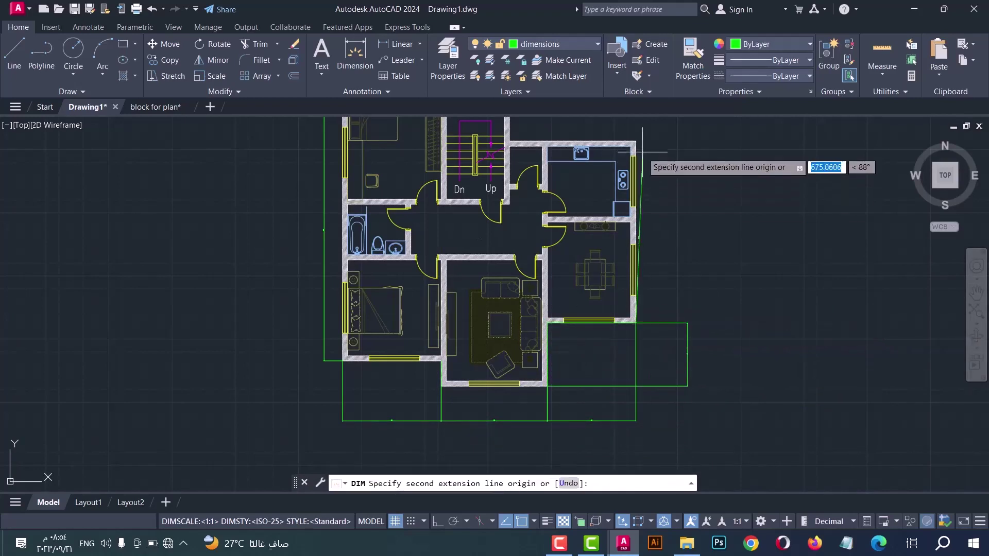
click(636, 140)
click(669, 232)
Step: Add the 500 and 660 dimensions along the top of the plan
scroll(641, 166, down, 2)
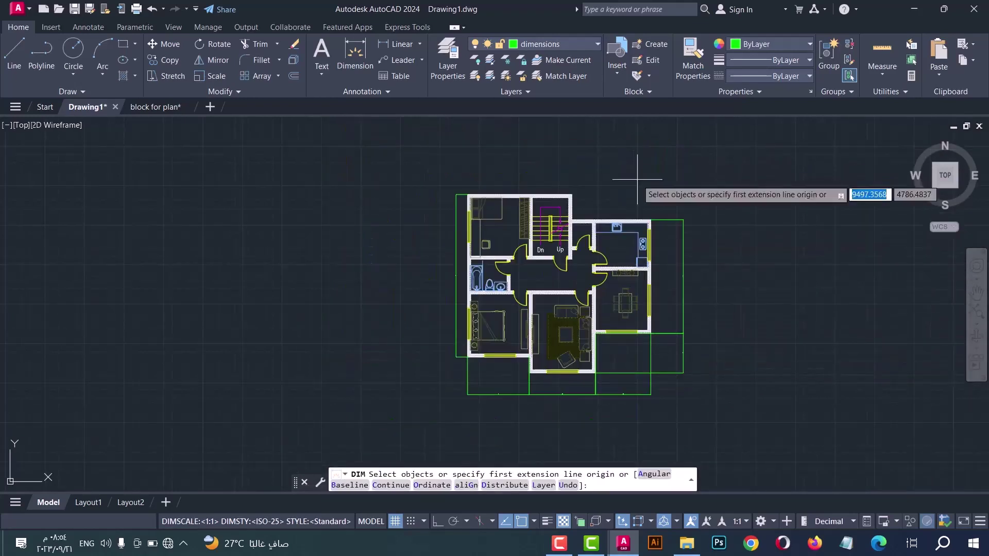
scroll(663, 221, up, 2)
click(686, 245)
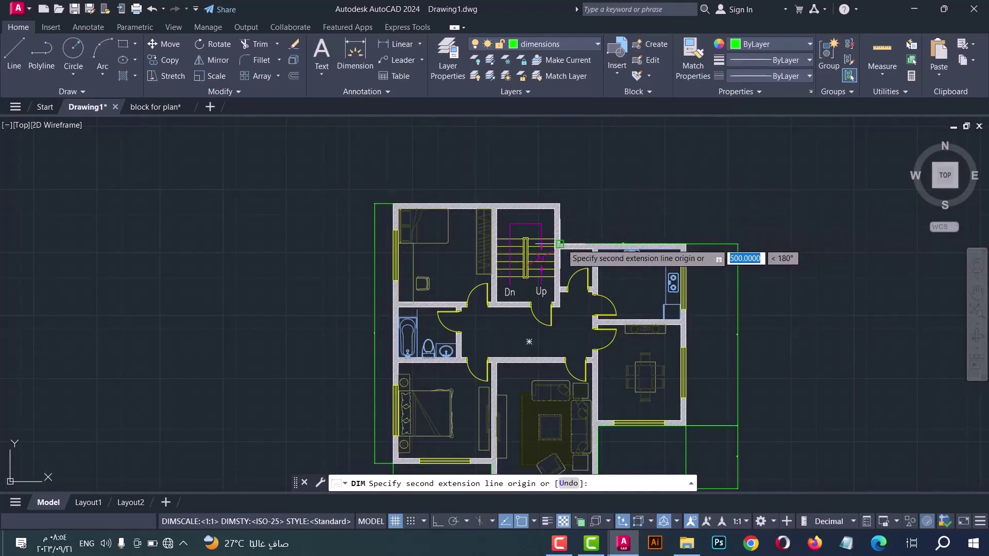
click(561, 205)
click(569, 170)
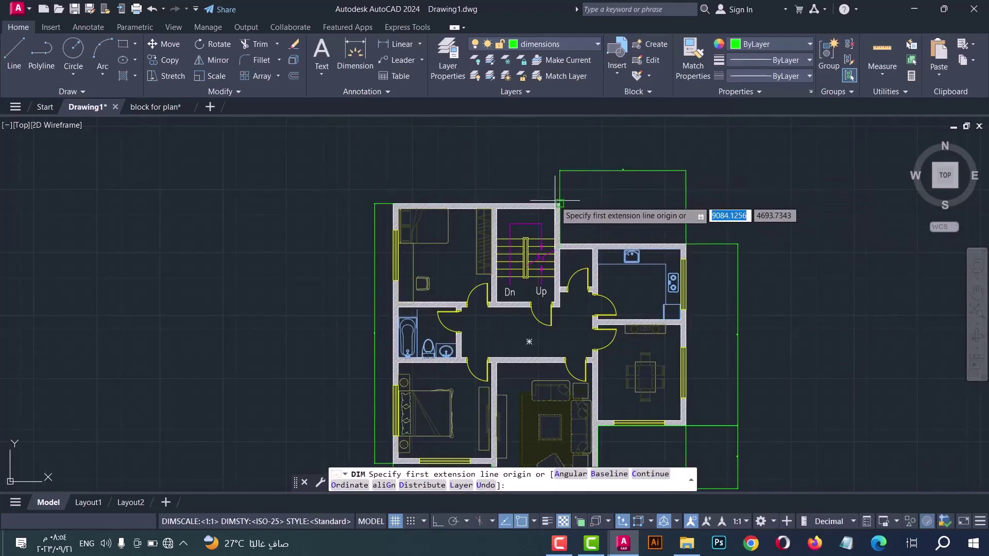
click(561, 204)
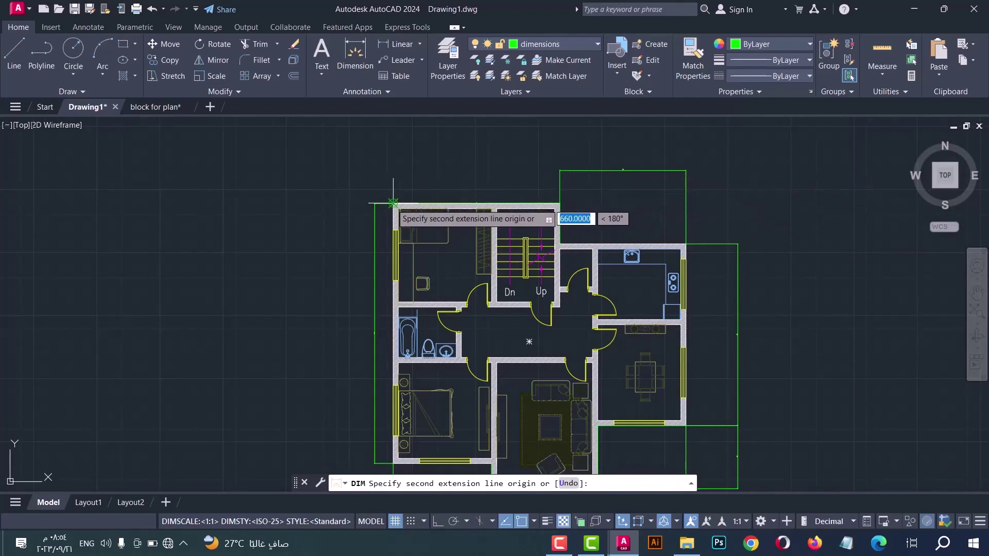
click(394, 205)
click(564, 170)
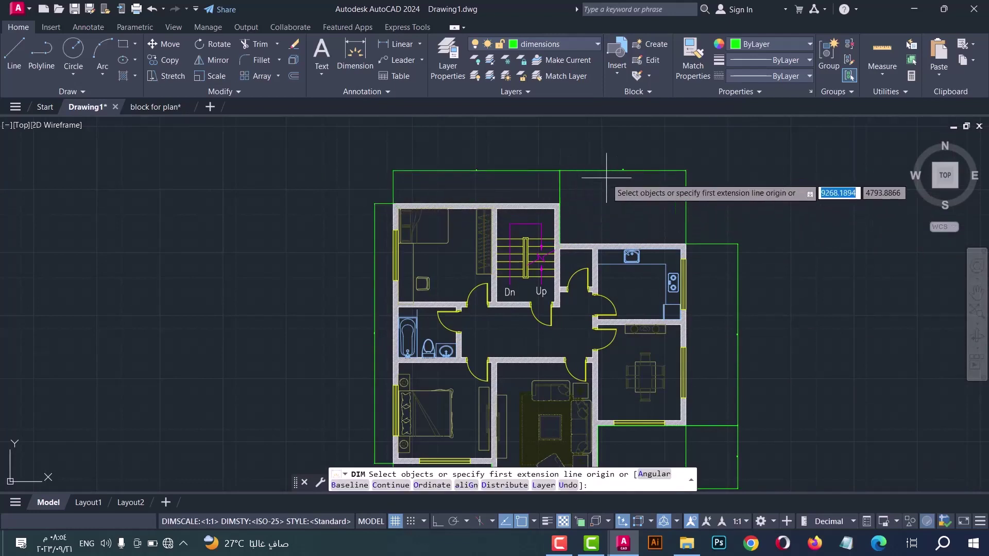
key(Escape)
scroll(573, 163, down, 2)
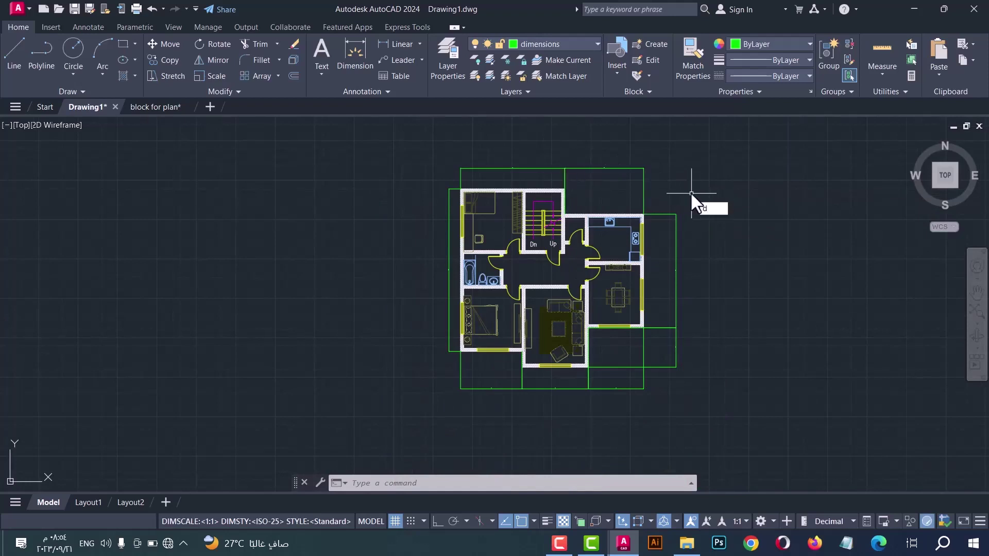
Step: Set the ISO-25 dimension style's overall scale to 10 on the Fit tab
key(Return)
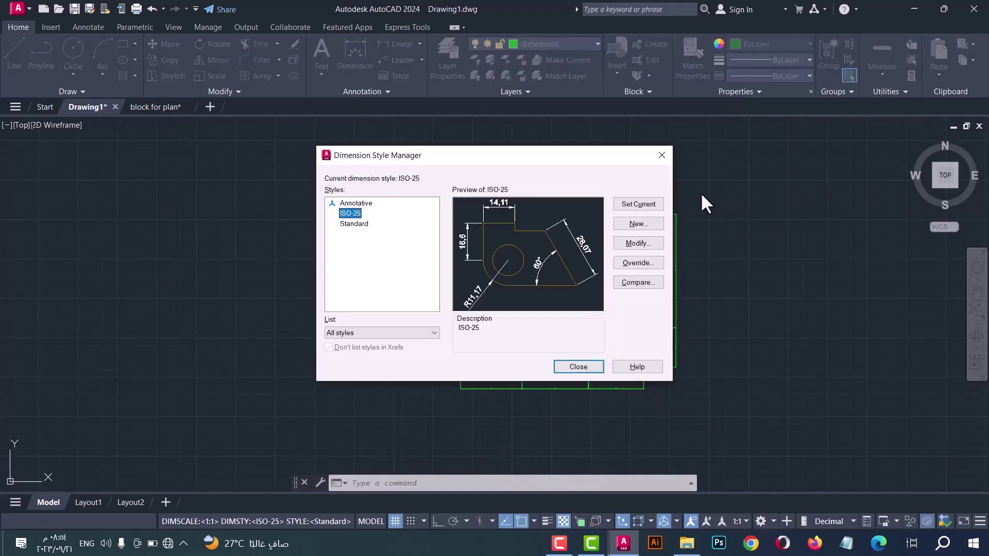
click(638, 245)
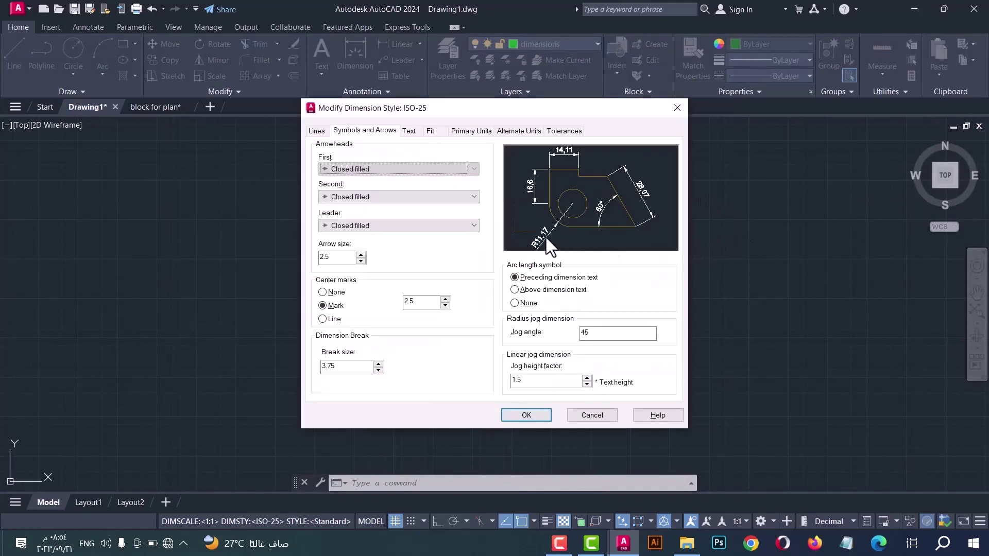
click(434, 134)
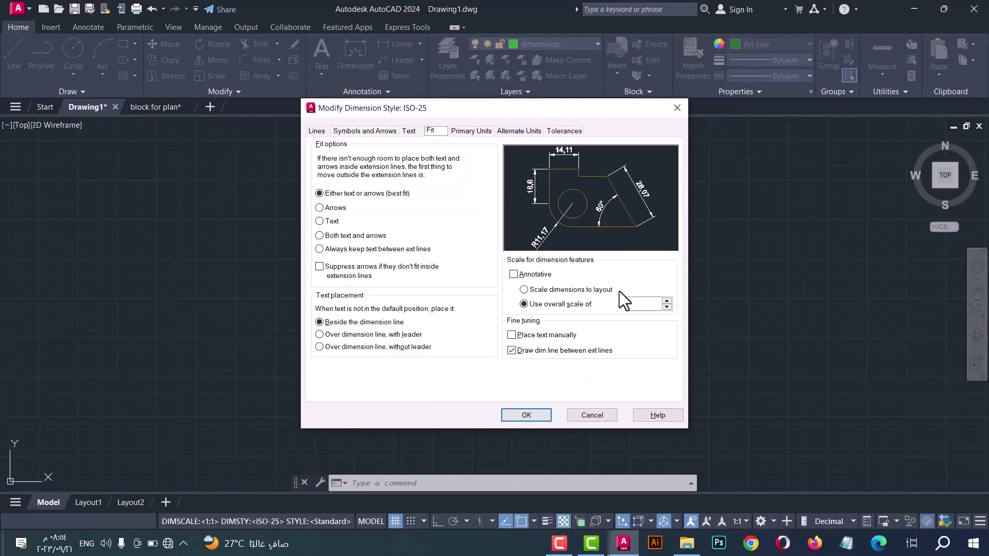
text(10)
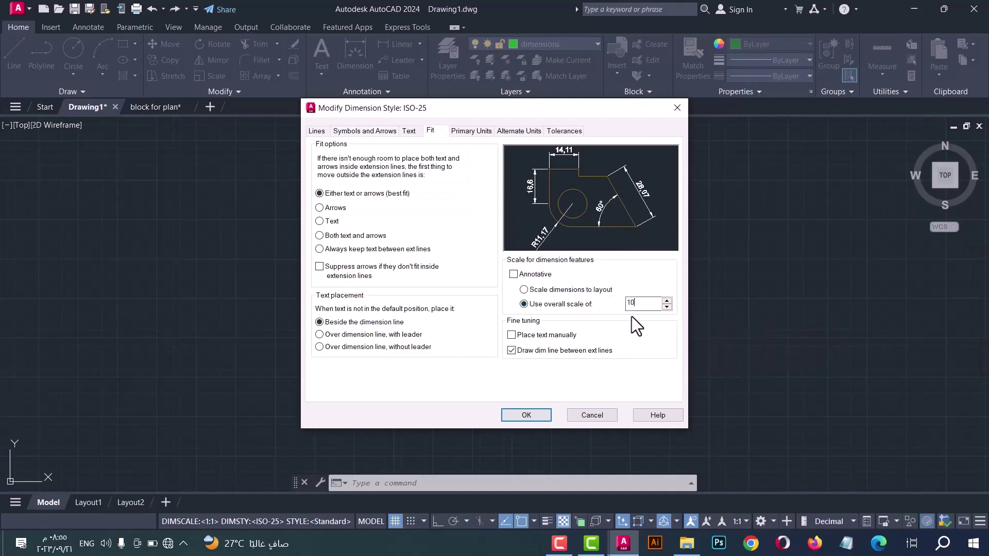
click(532, 415)
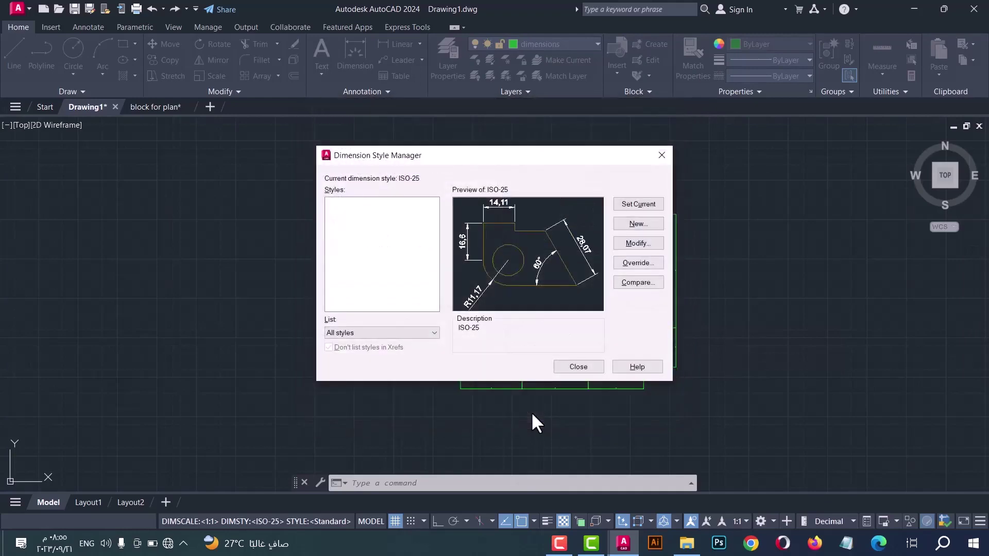
click(592, 363)
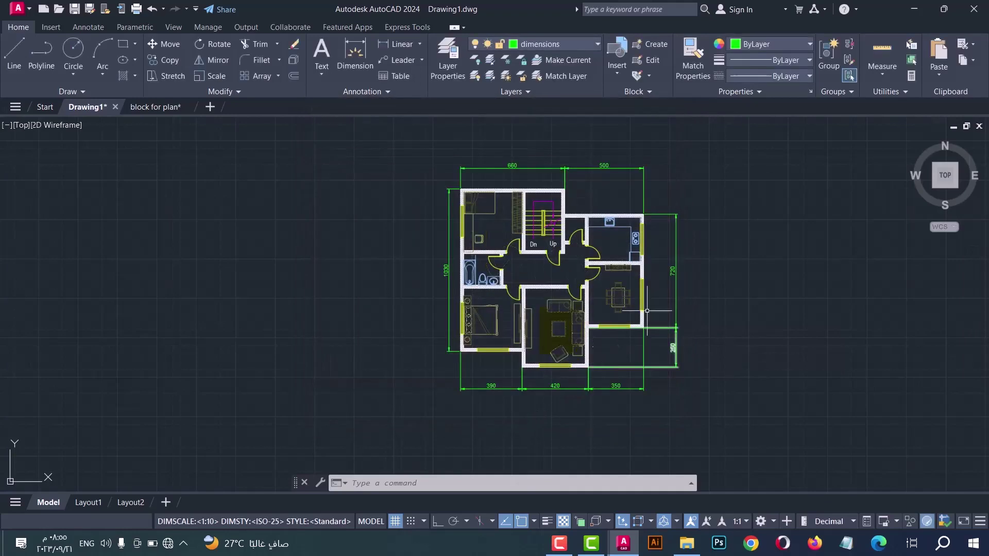
scroll(670, 286, up, 5)
scroll(667, 283, down, 2)
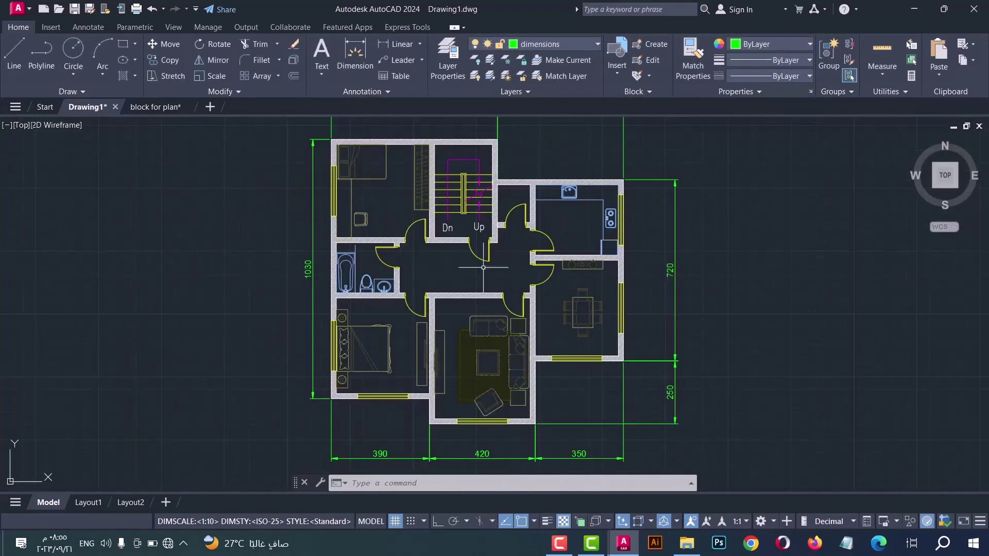
scroll(311, 244, up, 2)
scroll(341, 274, down, 2)
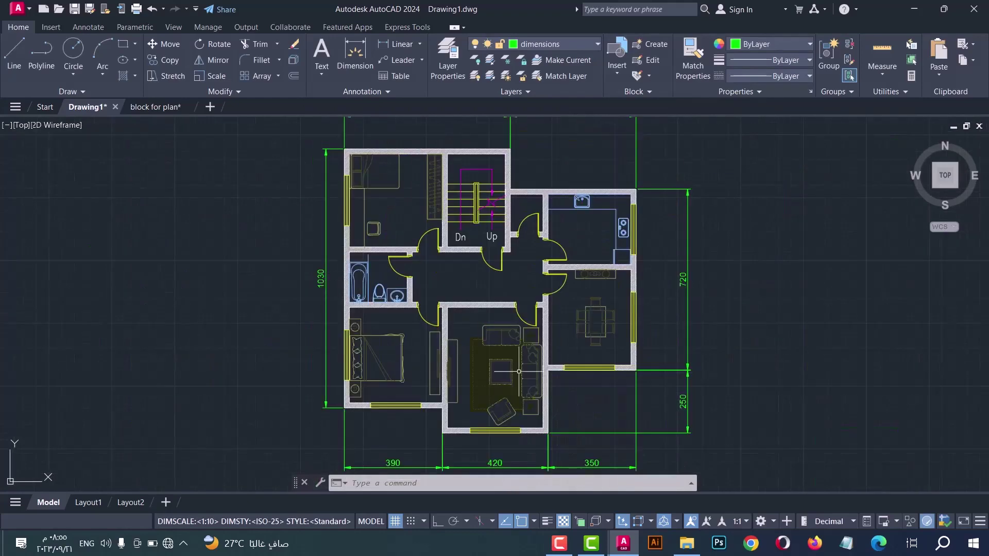
scroll(505, 464, up, 2)
scroll(512, 455, down, 2)
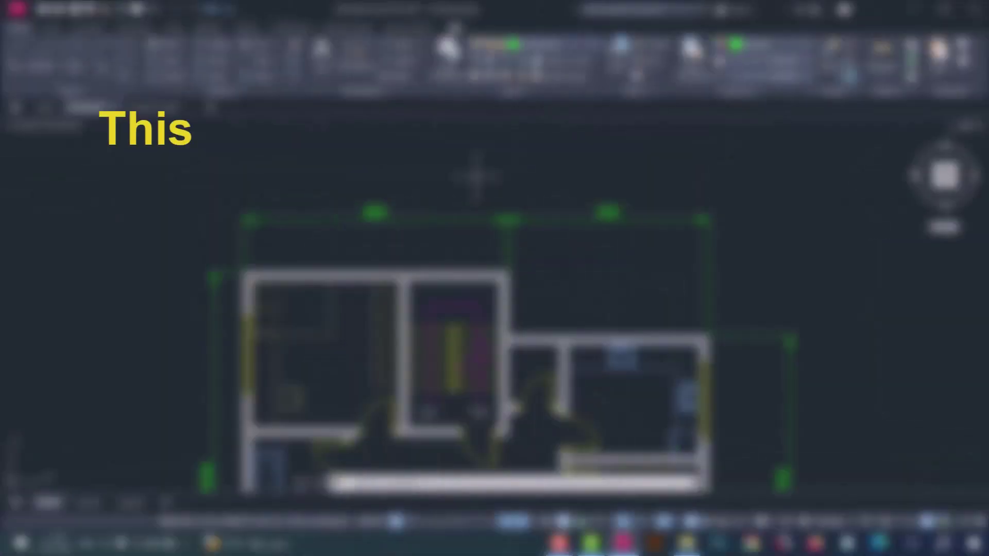
scroll(476, 175, down, 4)
scroll(494, 172, up, 4)
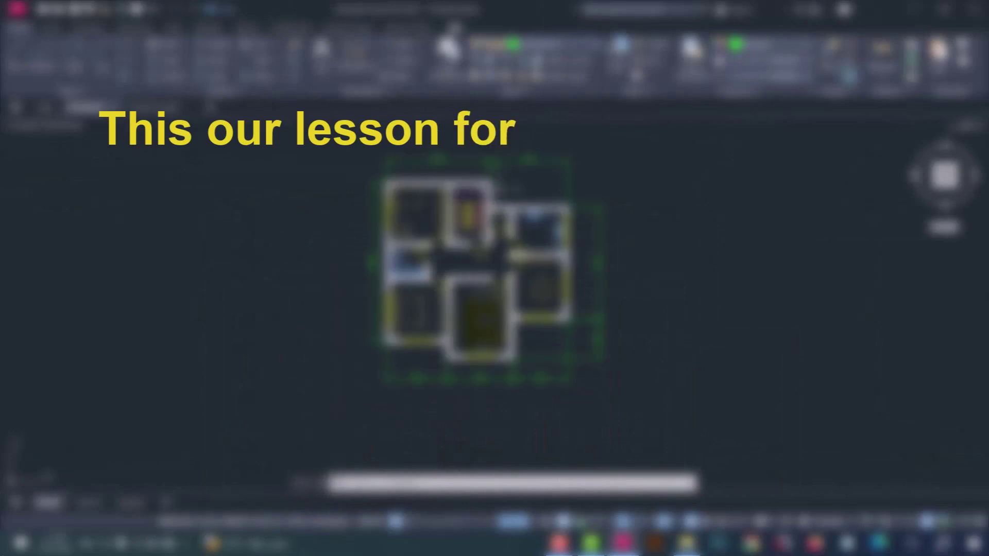
scroll(500, 173, down, 4)
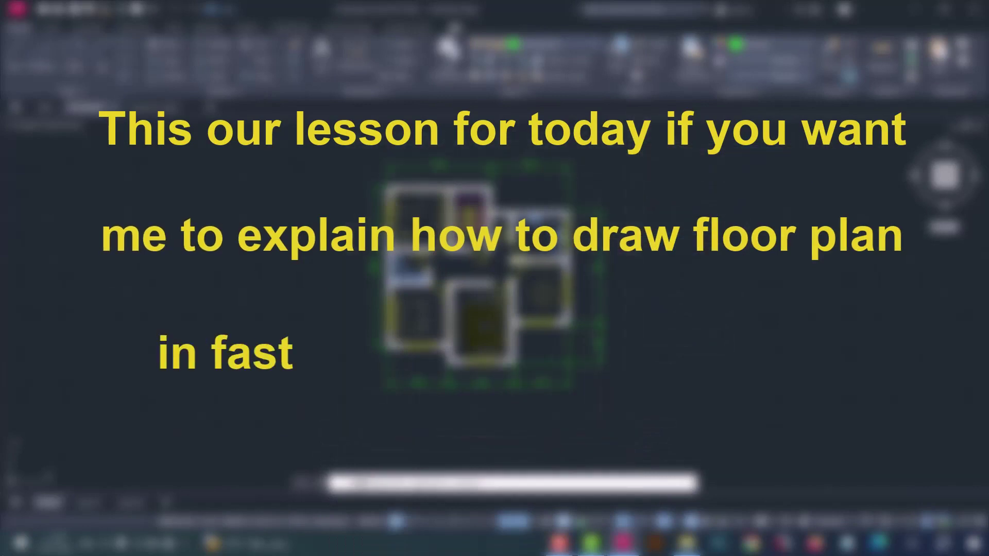
scroll(477, 304, up, 1)
scroll(476, 304, up, 1)
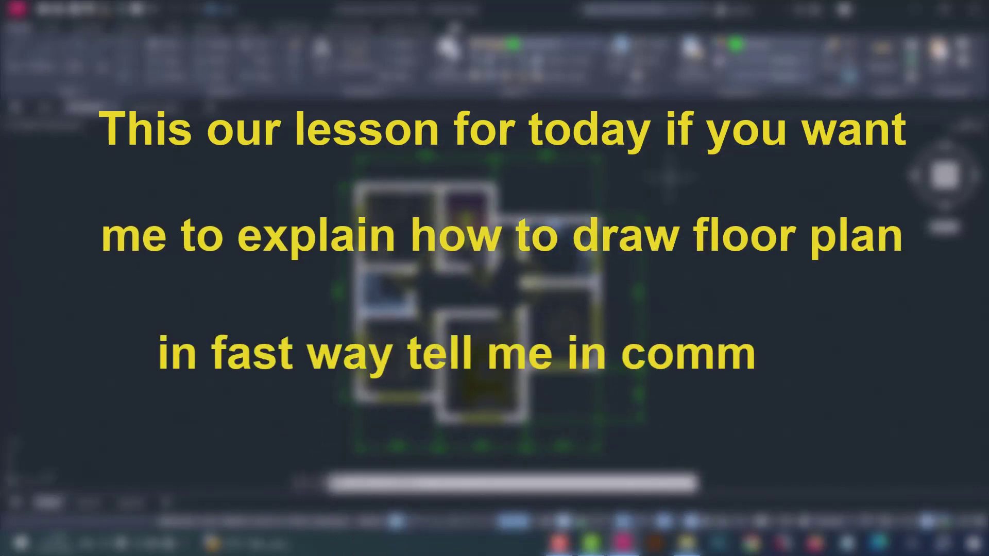